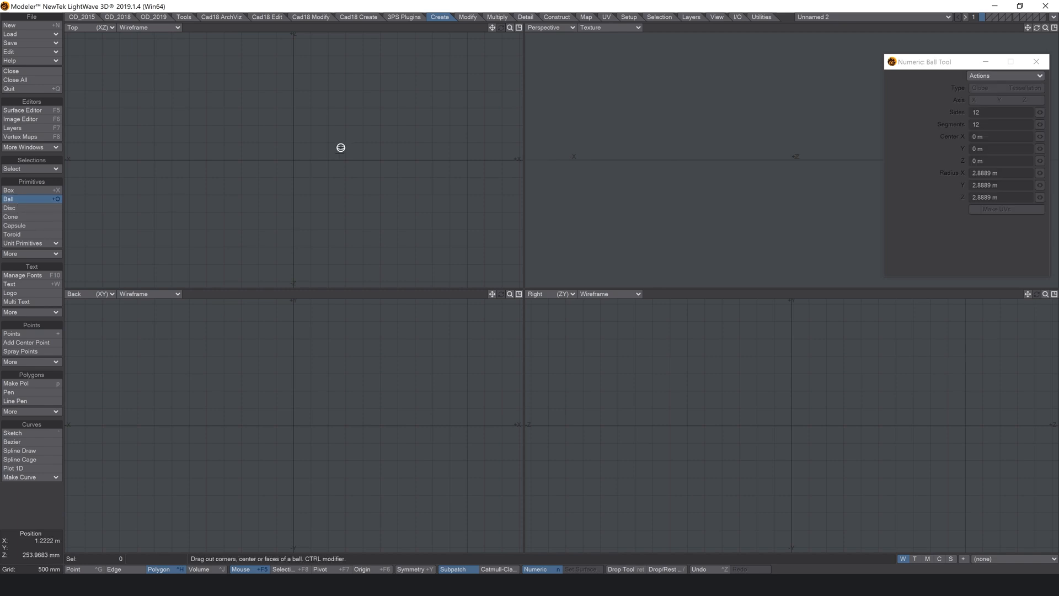
Create a ball with 12 sides and 12 segments, about 3.1 m in radius, around the origin
{"action": "left_click_drag", "start_coordinate": [293, 164], "coordinate": [433, 102], "text": "ctrl"}
{"action": "left_click_drag", "start_coordinate": [335, 382], "coordinate": [437, 310], "text": "ctrl"}
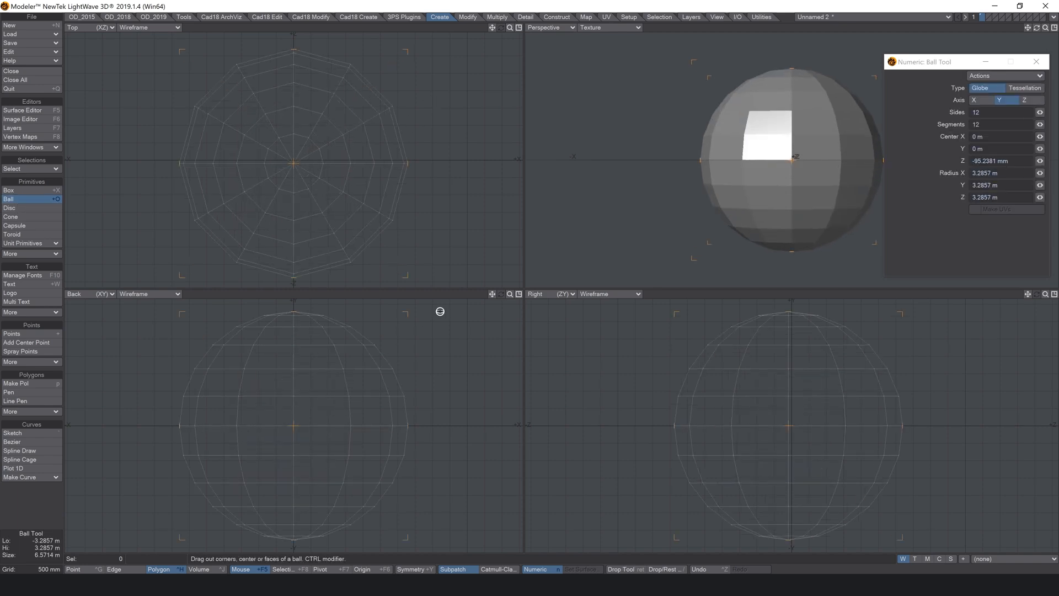
{"action": "left_click_drag", "start_coordinate": [949, 69], "coordinate": [545, 93]}
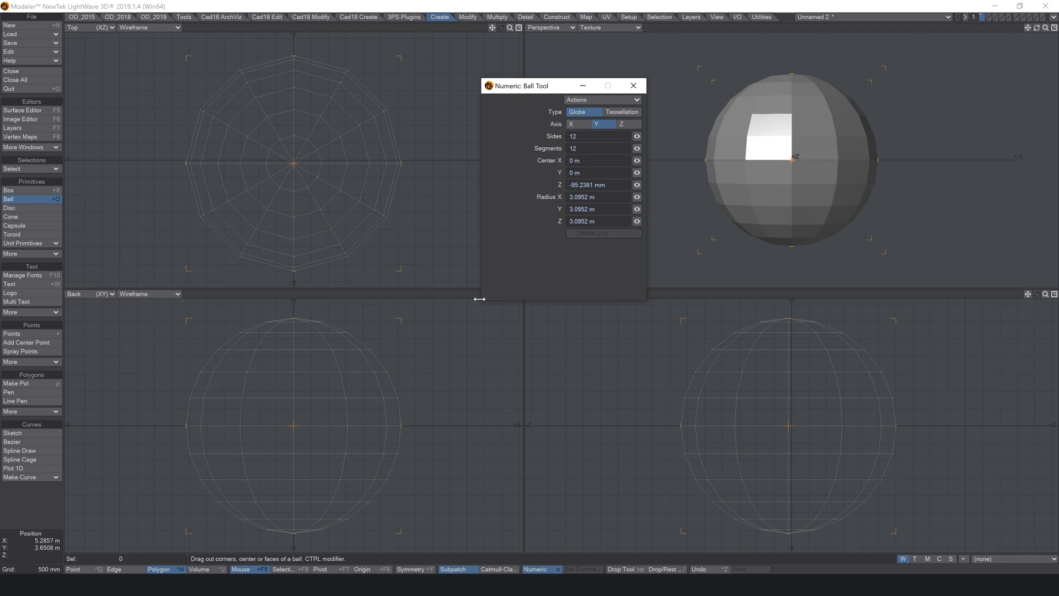
{"action": "key", "text": "Return"}
Rest the ball centred on the ground plane and raise it about 0.73 m along Y
{"action": "key", "text": "F3"}
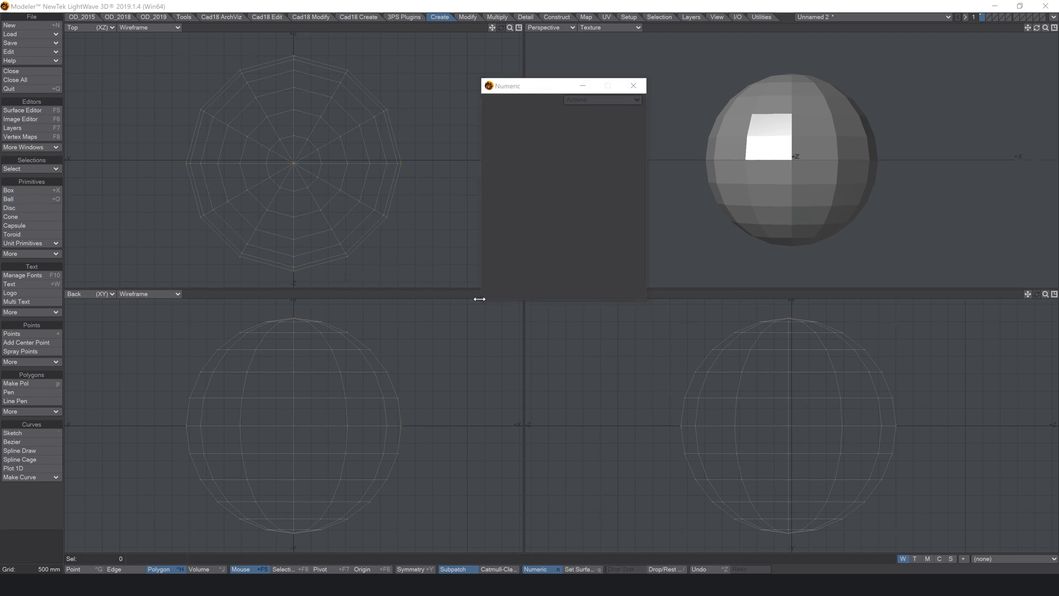
{"action": "key", "text": "Return"}
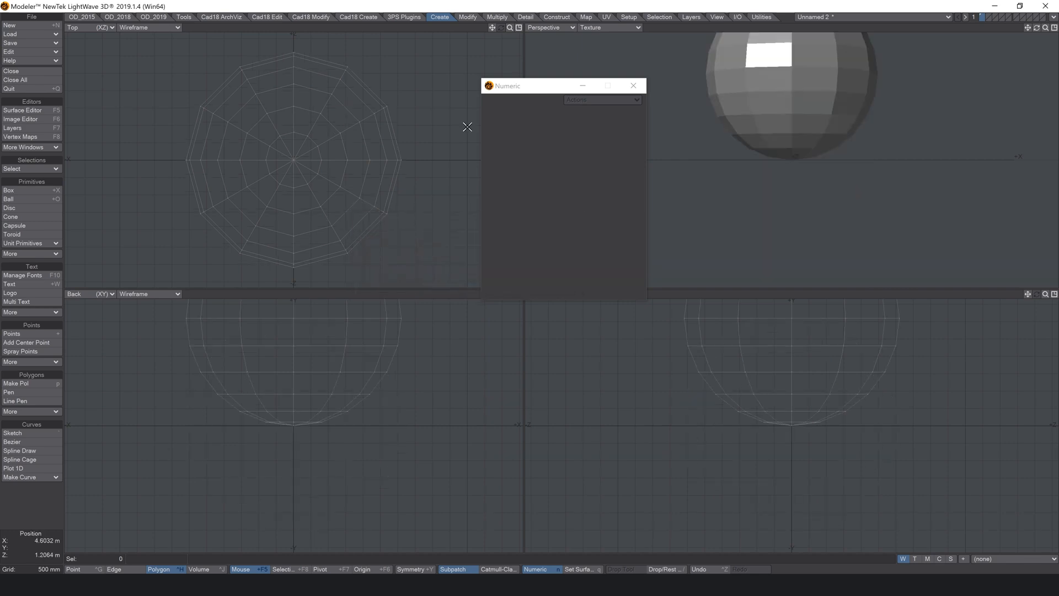
{"action": "left_click_drag", "start_coordinate": [531, 87], "coordinate": [635, 226]}
{"action": "key", "text": "a"}
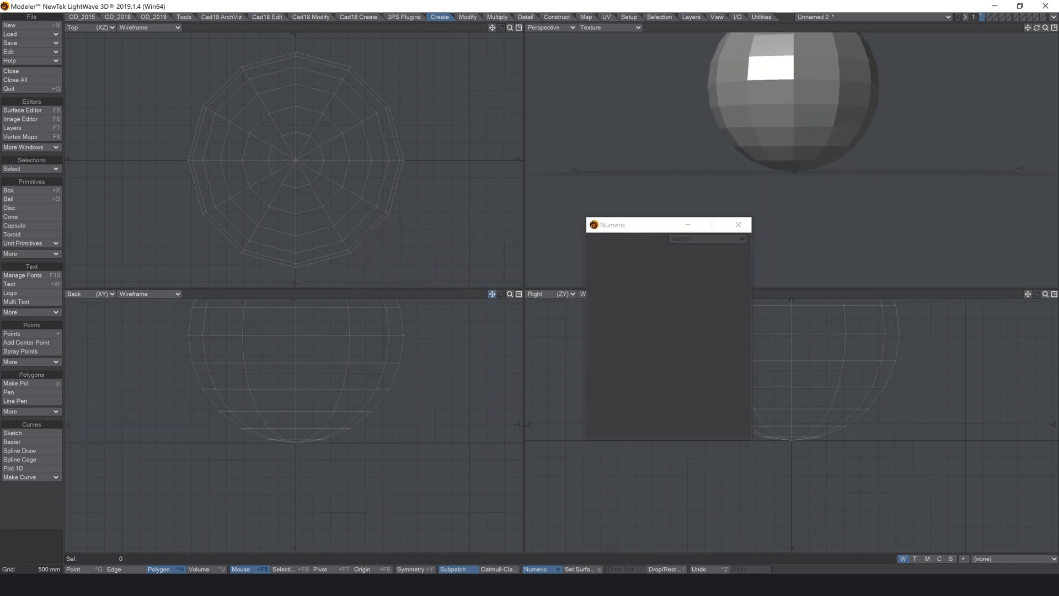
{"action": "left_click_drag", "start_coordinate": [512, 296], "coordinate": [500, 296]}
{"action": "key", "text": "t"}
{"action": "left_click_drag", "start_coordinate": [267, 487], "coordinate": [324, 468], "text": "ctrl"}
{"action": "key", "text": "Return"}
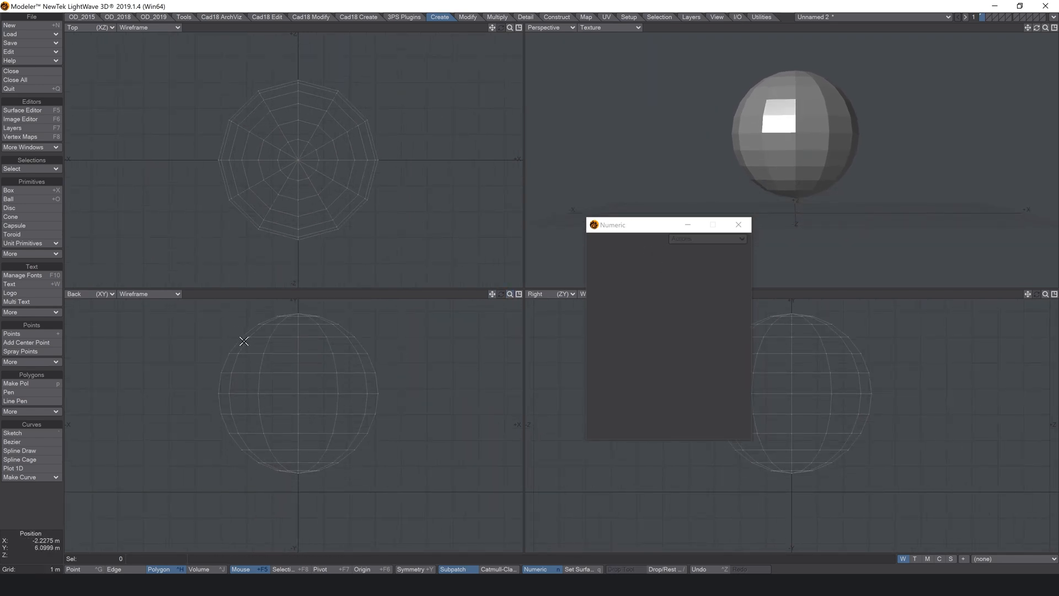
Select the top three rows of the ball's polygons and delete them to leave an open bowl
{"action": "mouse_move", "coordinate": [244, 336]}
{"action": "right_mouse_down"}
{"action": "mouse_move", "coordinate": [180, 310]}
{"action": "mouse_move", "coordinate": [407, 316]}
{"action": "mouse_move", "coordinate": [359, 342]}
{"action": "right_mouse_up"}
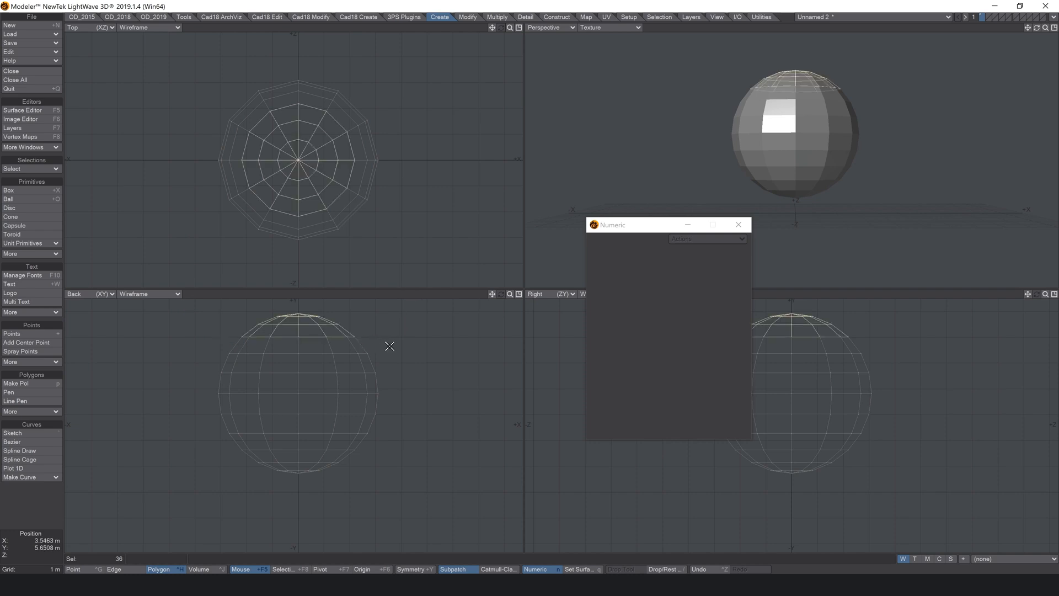
{"action": "key", "text": "Delete"}
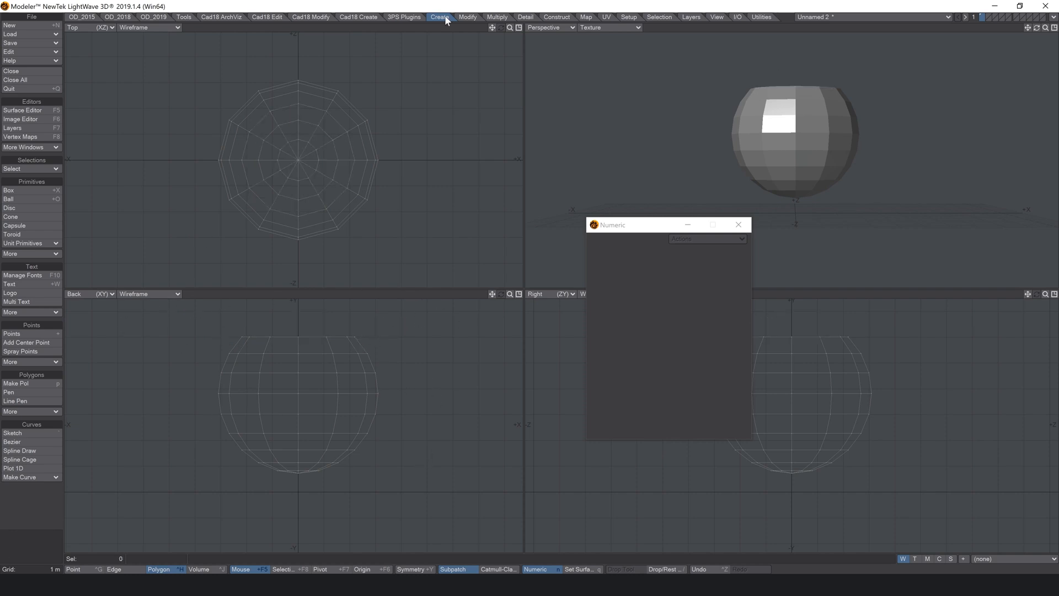
Set up Spline Guide on the open bowl with 5 curve points, the Y axis and the Scale operation
{"action": "left_click", "coordinate": [467, 18]}
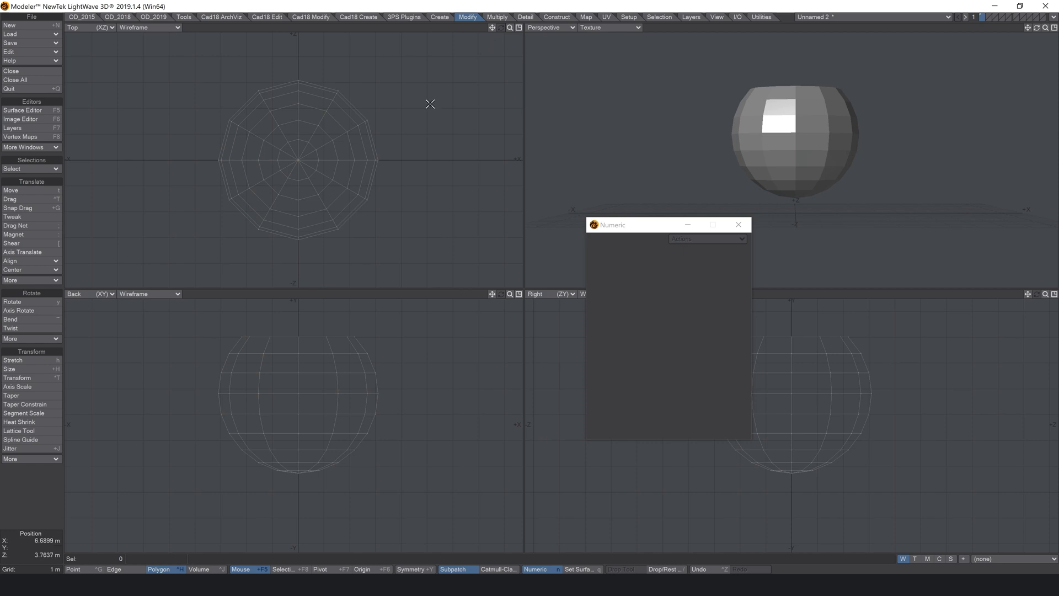
{"action": "left_click", "coordinate": [22, 440]}
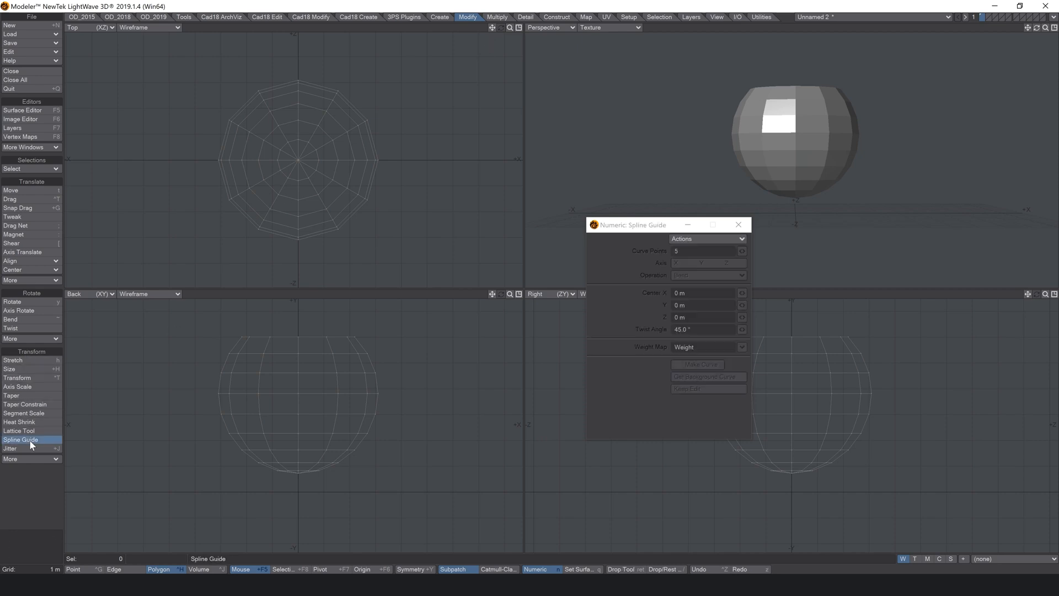
{"action": "left_click_drag", "start_coordinate": [629, 224], "coordinate": [395, 184]}
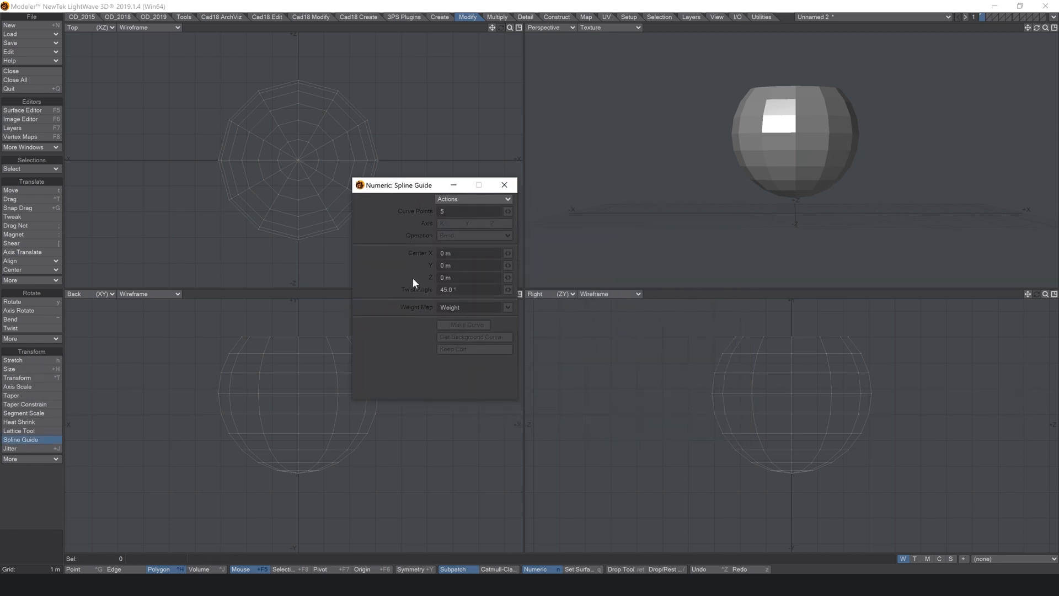
{"action": "key", "text": "n"}
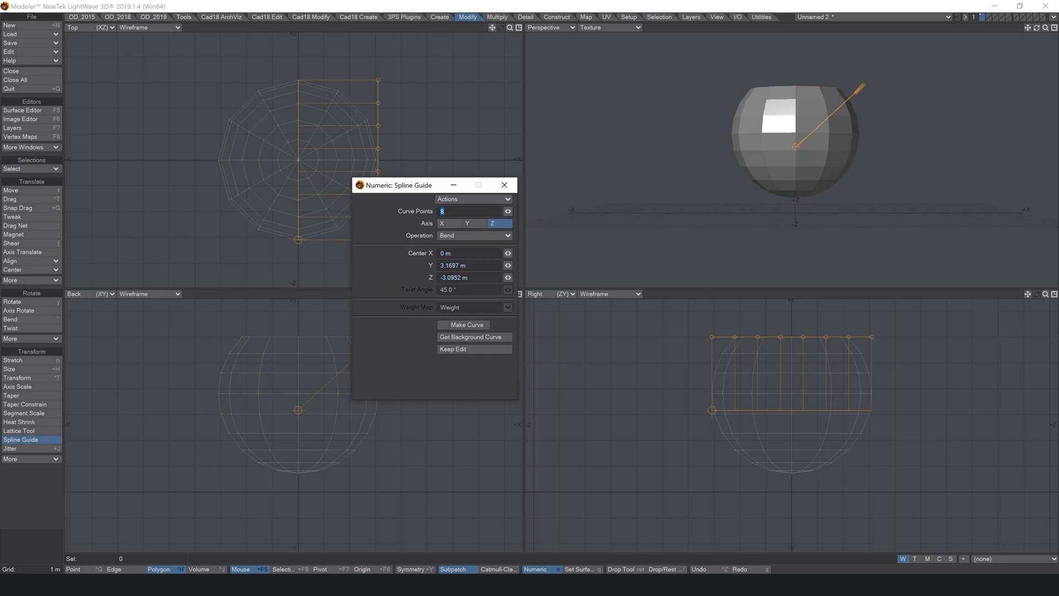
{"action": "left_click", "coordinate": [472, 222]}
{"action": "left_click", "coordinate": [474, 235]}
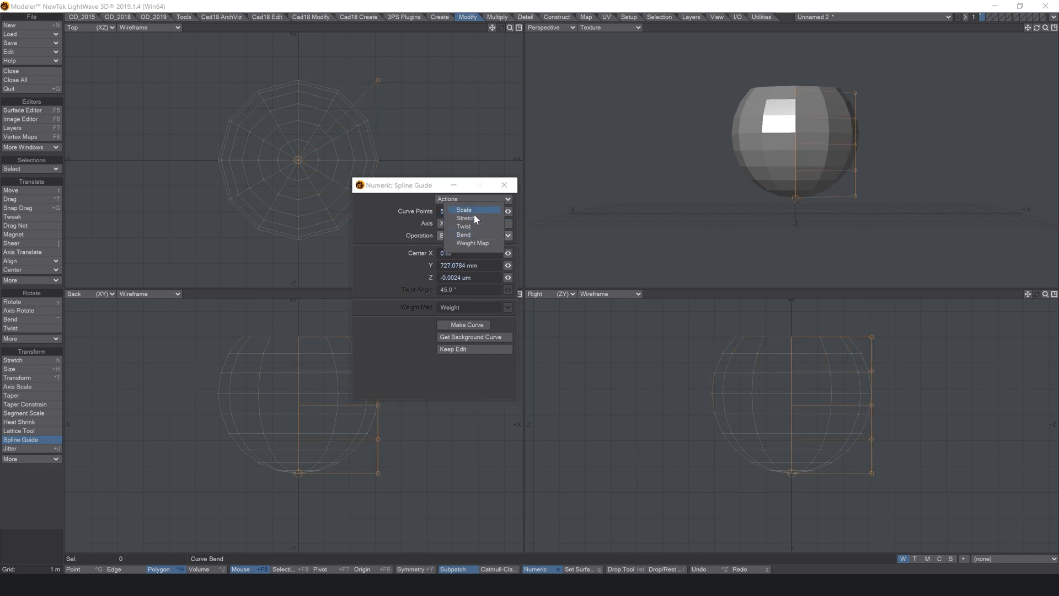
{"action": "left_click", "coordinate": [474, 210]}
{"action": "left_click_drag", "start_coordinate": [419, 186], "coordinate": [580, 190]}
Pull the lower guide points outward in a smooth slope to widen the bowl's base, and apply the deformation
{"action": "left_click_drag", "start_coordinate": [378, 473], "coordinate": [411, 472]}
{"action": "mouse_move", "coordinate": [377, 441]}
{"action": "left_mouse_down"}
{"action": "mouse_move", "coordinate": [408, 442]}
{"action": "mouse_move", "coordinate": [397, 442]}
{"action": "left_mouse_up"}
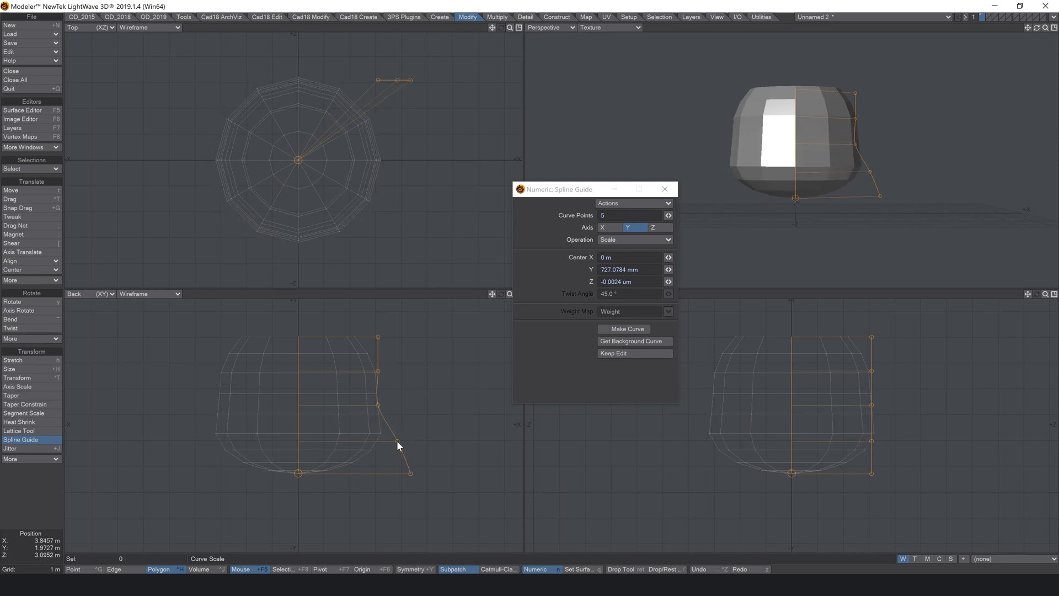
{"action": "left_click_drag", "start_coordinate": [381, 402], "coordinate": [377, 369]}
{"action": "left_click_drag", "start_coordinate": [397, 441], "coordinate": [398, 440]}
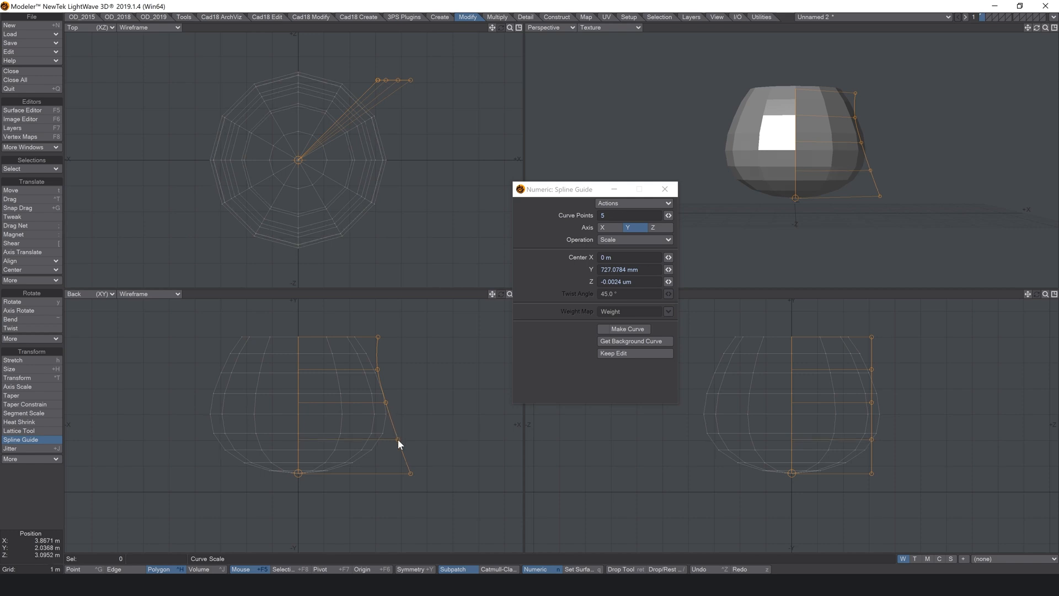
{"action": "key", "text": "Return"}
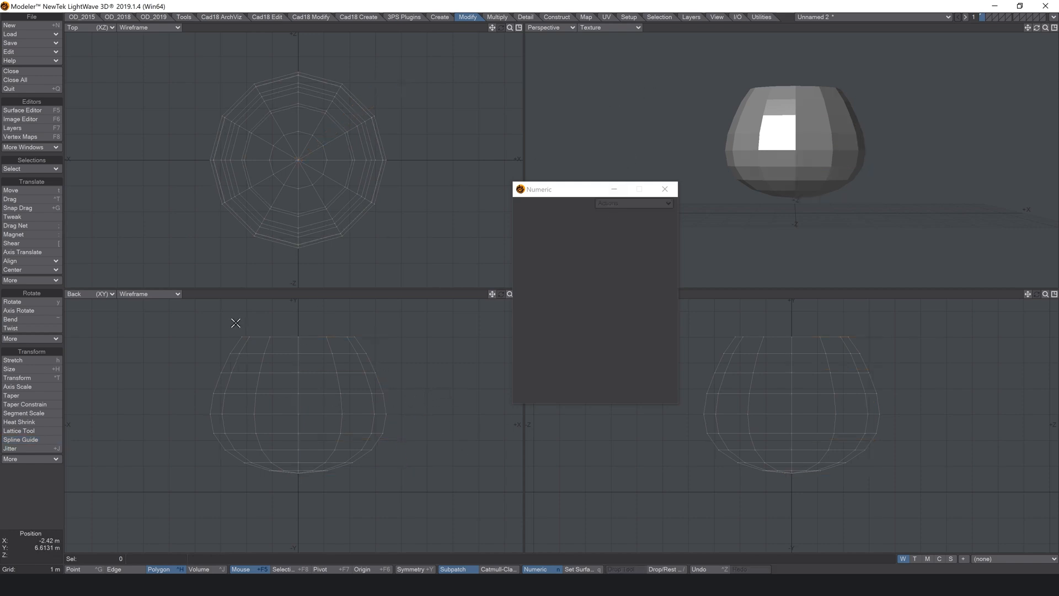
Select the ring of points at the bowl's rim and scale it to 147 % about the selection's centre
{"action": "key", "text": "ctrl+g"}
{"action": "mouse_move", "coordinate": [232, 342]}
{"action": "right_mouse_down"}
{"action": "mouse_move", "coordinate": [371, 343]}
{"action": "mouse_move", "coordinate": [257, 317]}
{"action": "right_mouse_up"}
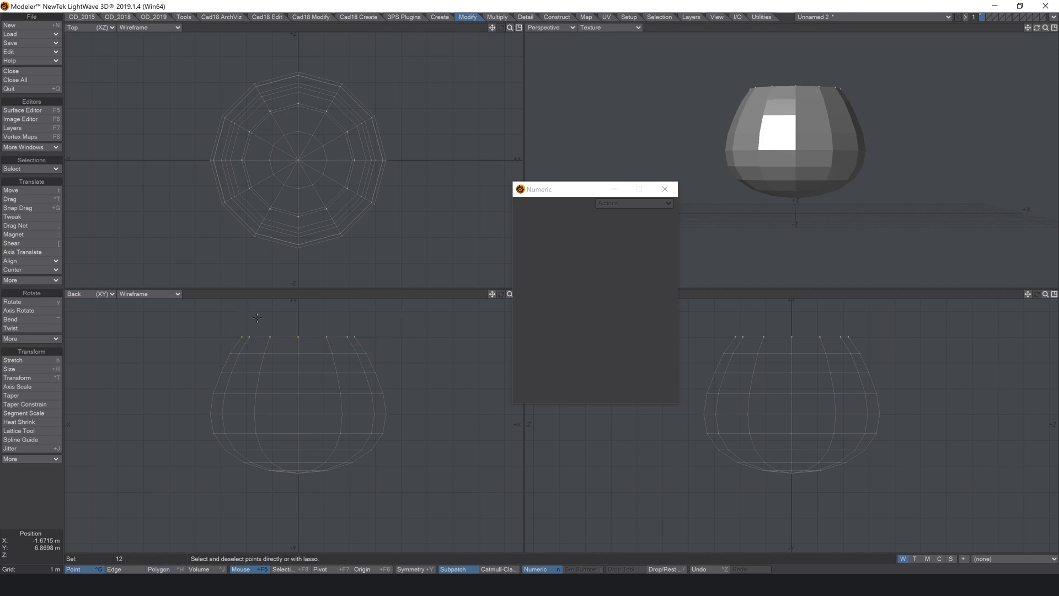
{"action": "left_click", "coordinate": [290, 569]}
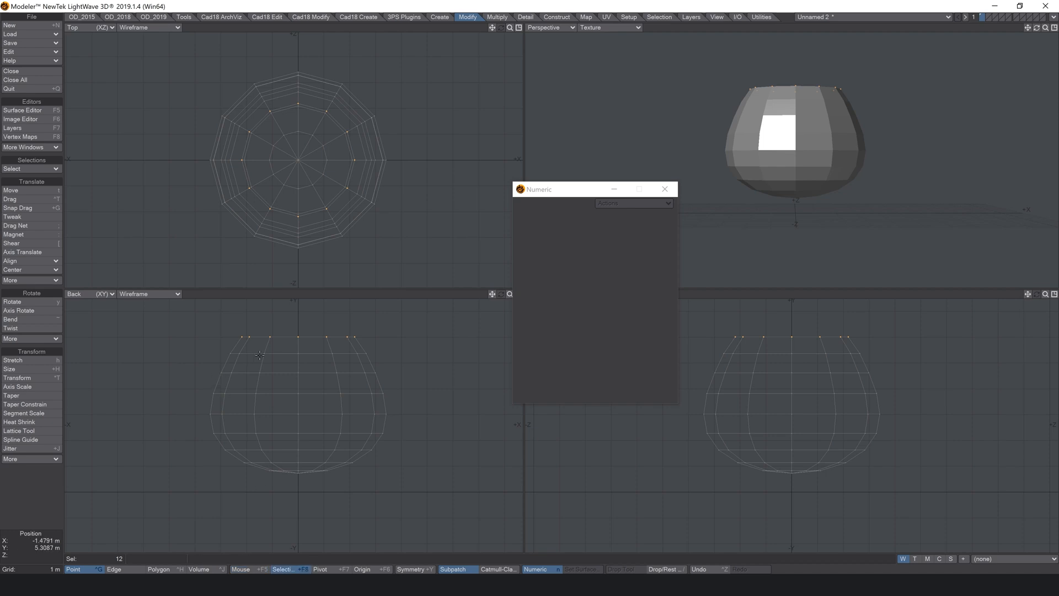
{"action": "key", "text": "shift+h"}
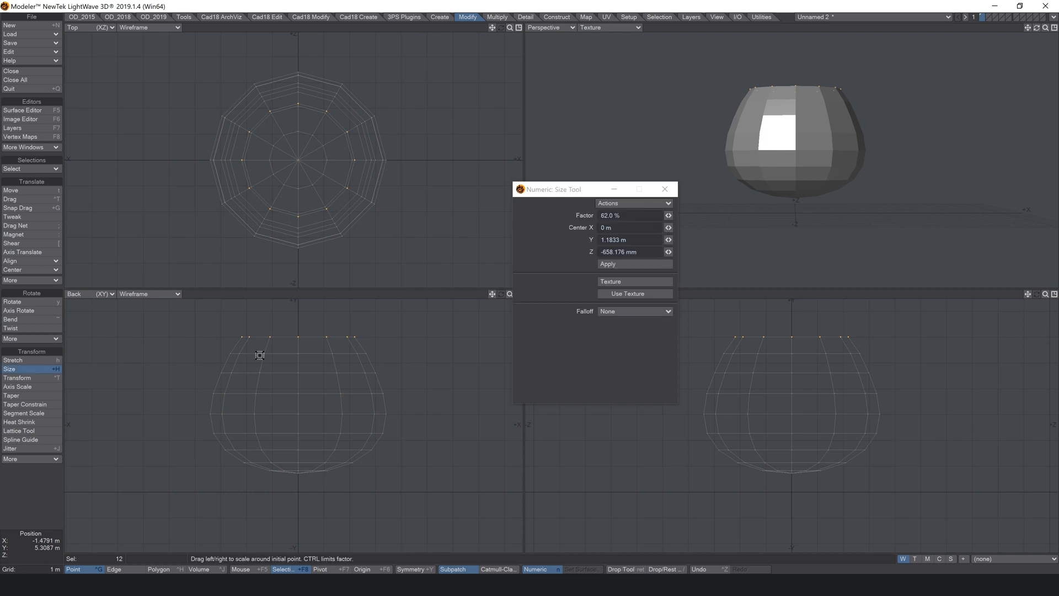
{"action": "left_click_drag", "start_coordinate": [328, 346], "coordinate": [387, 346]}
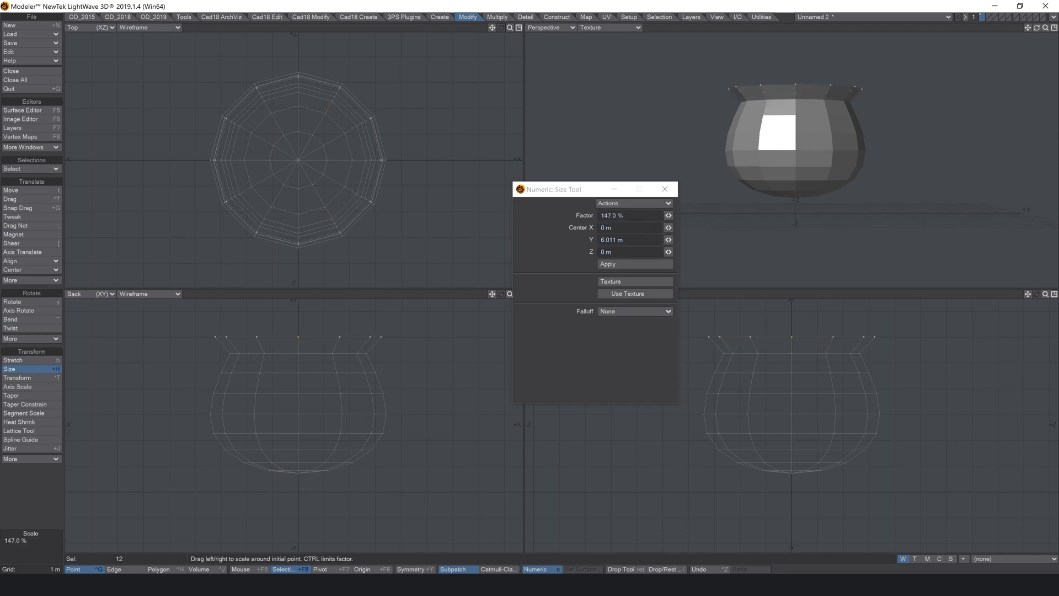
{"action": "key", "text": "Return"}
{"action": "mouse_move", "coordinate": [163, 326]}
{"action": "right_mouse_down"}
{"action": "mouse_move", "coordinate": [459, 386]}
{"action": "mouse_move", "coordinate": [463, 331]}
{"action": "right_mouse_up"}
Convert the pot to subpatches and set the perspective view's shading to Textured Wire
{"action": "key", "text": "Tab"}
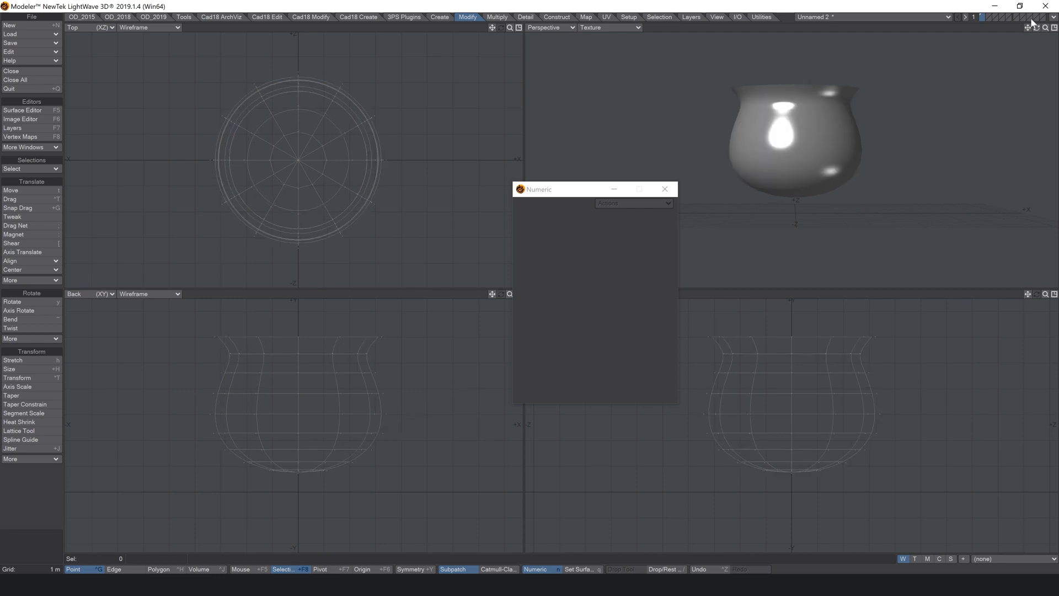
{"action": "mouse_move", "coordinate": [1036, 27]}
{"action": "left_mouse_down"}
{"action": "mouse_move", "coordinate": [1045, 60]}
{"action": "mouse_move", "coordinate": [1045, 41]}
{"action": "left_mouse_up"}
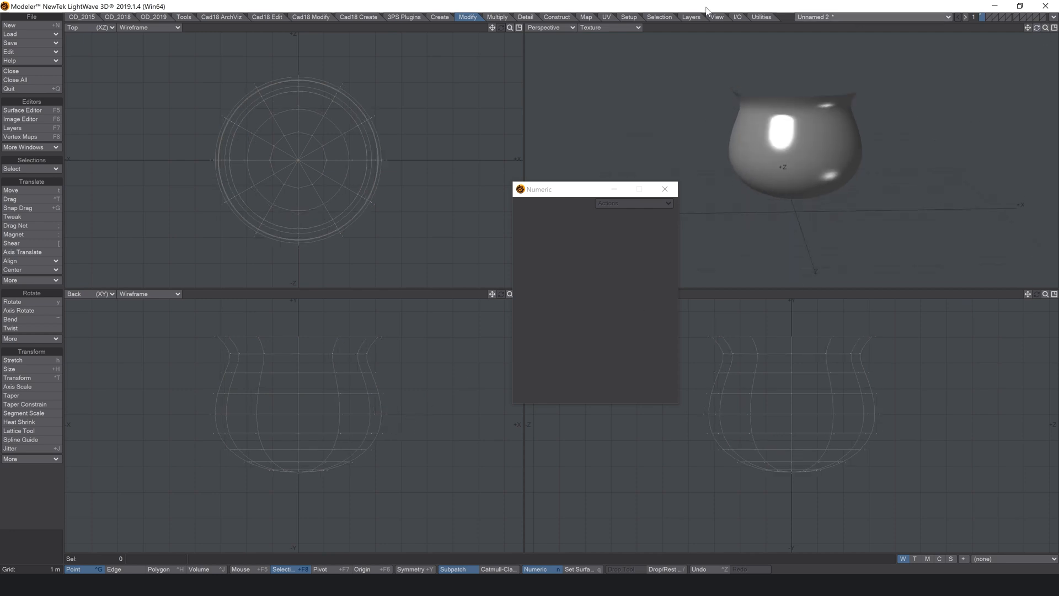
{"action": "left_click", "coordinate": [611, 27]}
{"action": "left_click", "coordinate": [613, 80]}
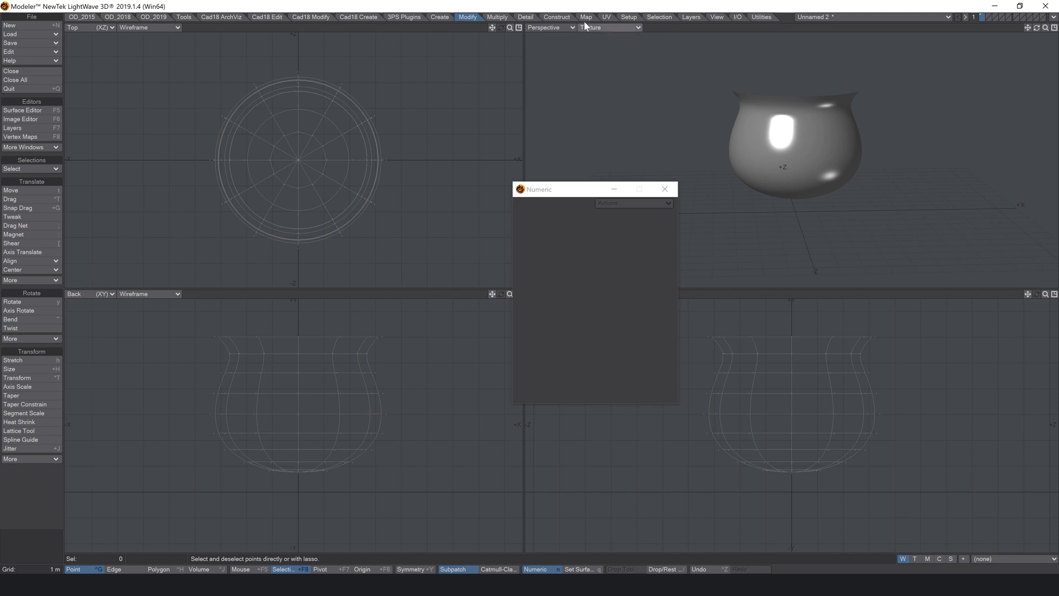
{"action": "left_click", "coordinate": [601, 29]}
{"action": "left_click", "coordinate": [601, 87]}
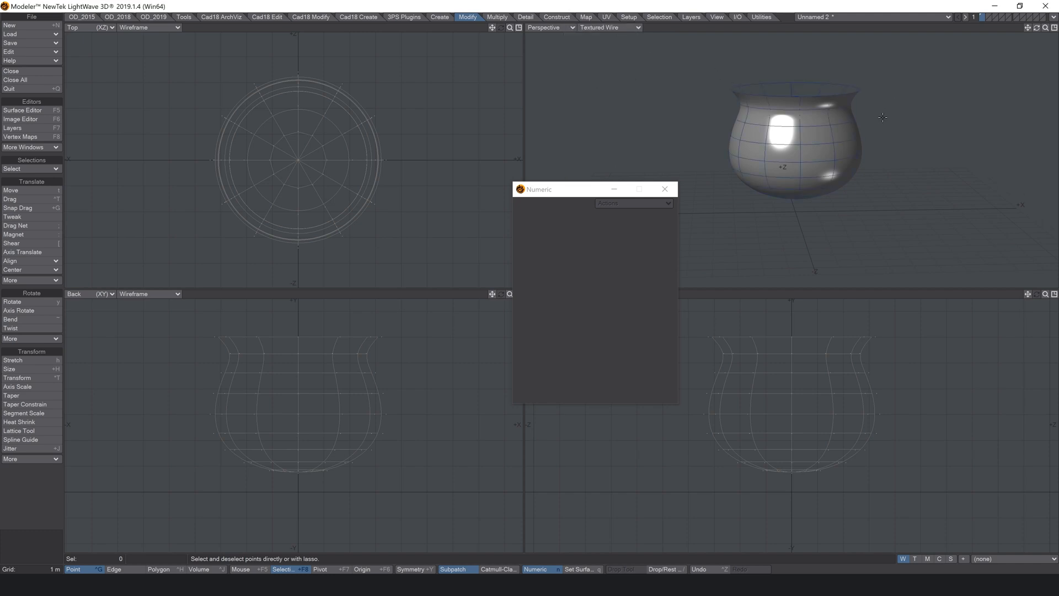
{"action": "key", "text": "a"}
{"action": "left_click_drag", "start_coordinate": [1037, 27], "coordinate": [644, 326]}
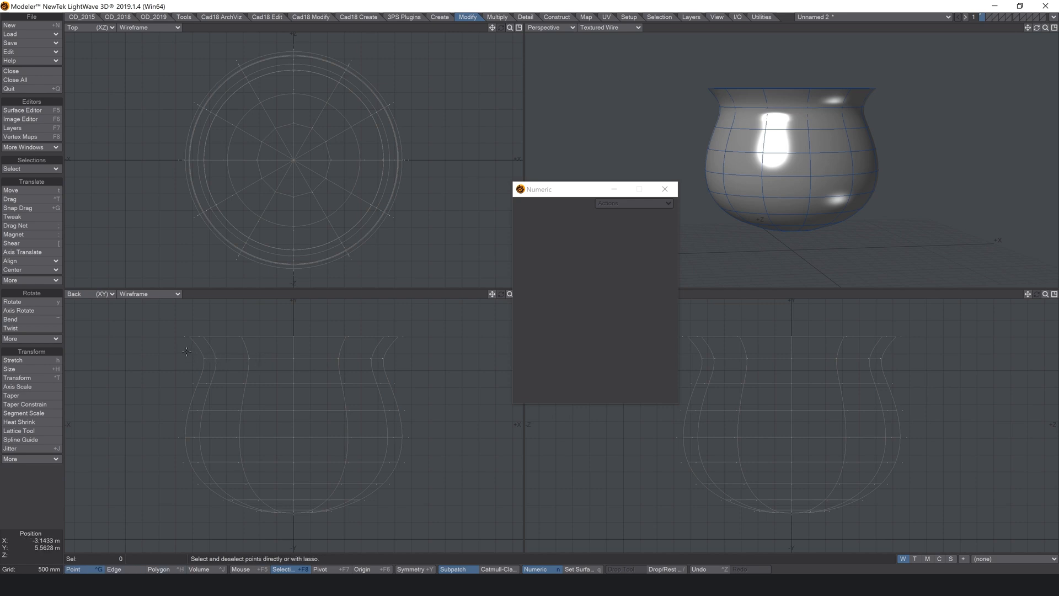
Narrow the pot's neck by scaling the ring of points just below the rim inward
{"action": "mouse_move", "coordinate": [187, 351]}
{"action": "right_mouse_down"}
{"action": "mouse_move", "coordinate": [356, 371]}
{"action": "mouse_move", "coordinate": [392, 358]}
{"action": "right_mouse_up"}
{"action": "key", "text": "shift+h"}
{"action": "left_click_drag", "start_coordinate": [386, 359], "coordinate": [370, 359]}
{"action": "key", "text": "Return"}
{"action": "mouse_move", "coordinate": [168, 333]}
{"action": "right_mouse_down"}
{"action": "mouse_move", "coordinate": [168, 404]}
{"action": "mouse_move", "coordinate": [411, 336]}
{"action": "right_mouse_up"}
{"action": "left_click_drag", "start_coordinate": [1037, 28], "coordinate": [1037, 55]}
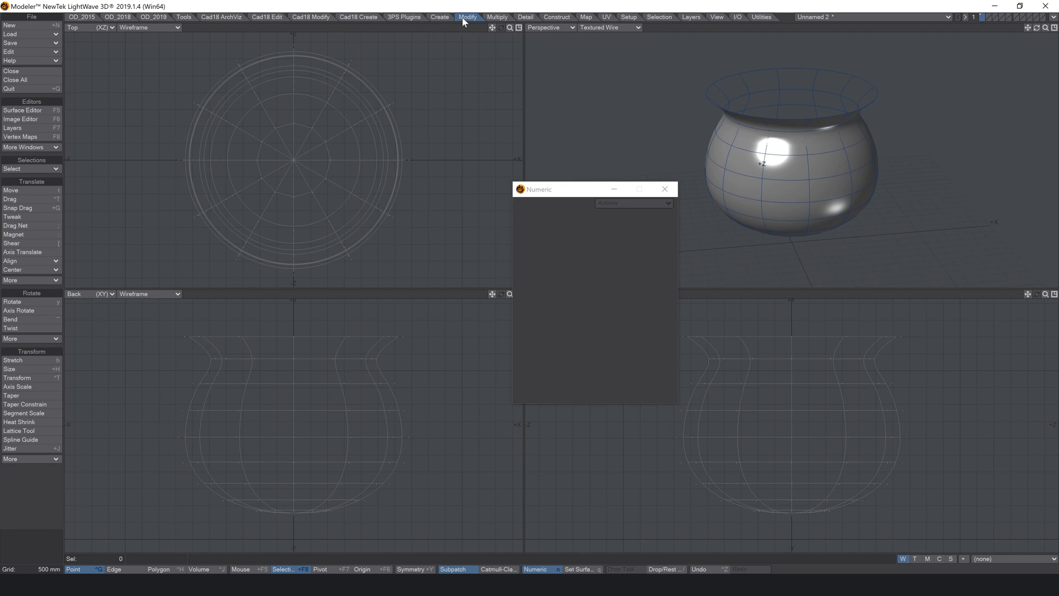
Thicken the pot's wall inward with the Thicken tool by an amount of about -712 mm, using 1 segment
{"action": "left_click", "coordinate": [490, 17]}
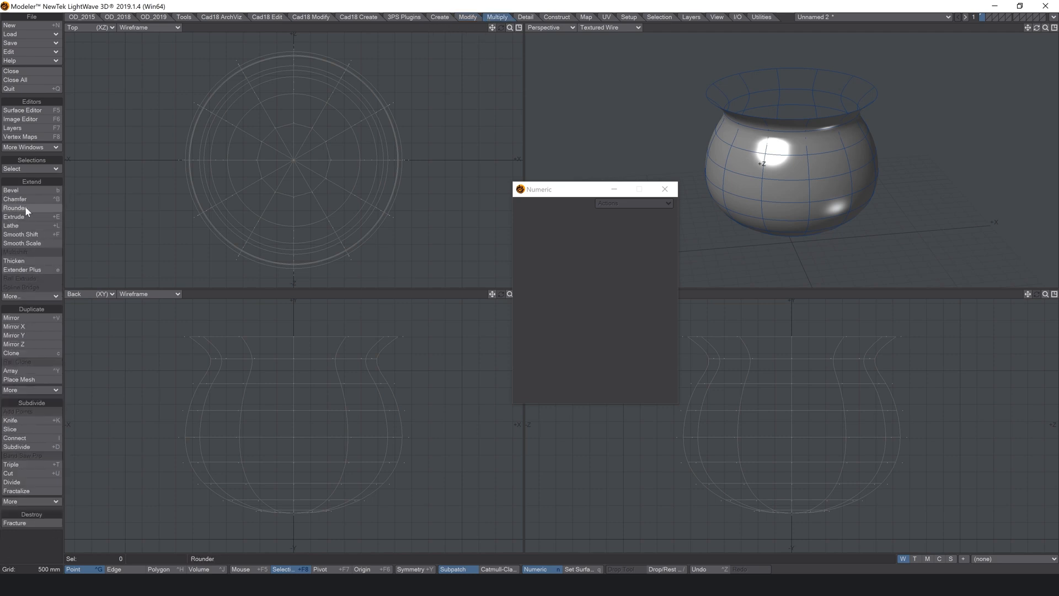
{"action": "left_click", "coordinate": [36, 260]}
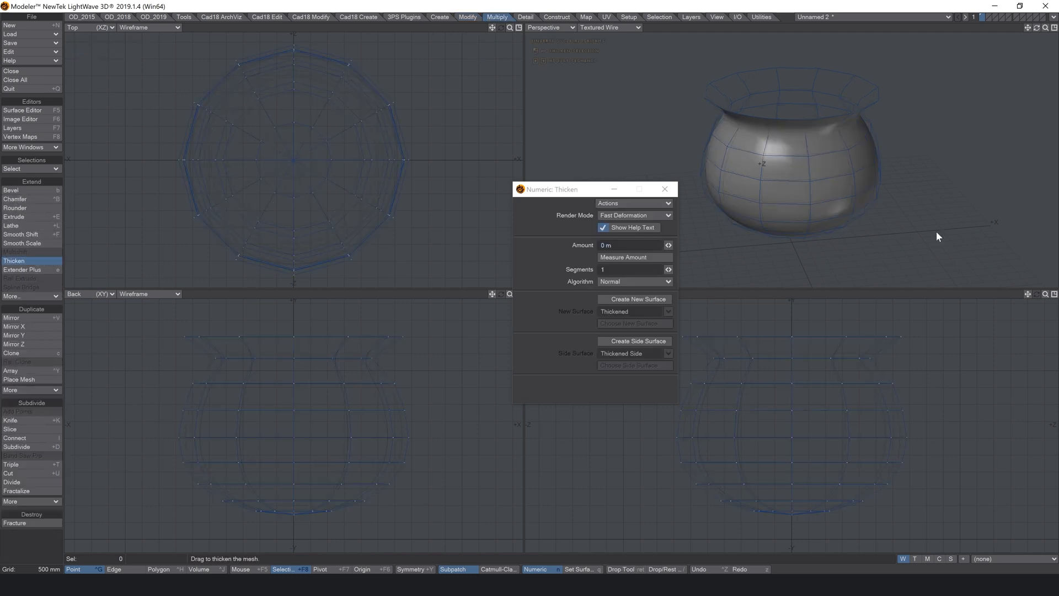
{"action": "left_click_drag", "start_coordinate": [876, 145], "coordinate": [840, 154]}
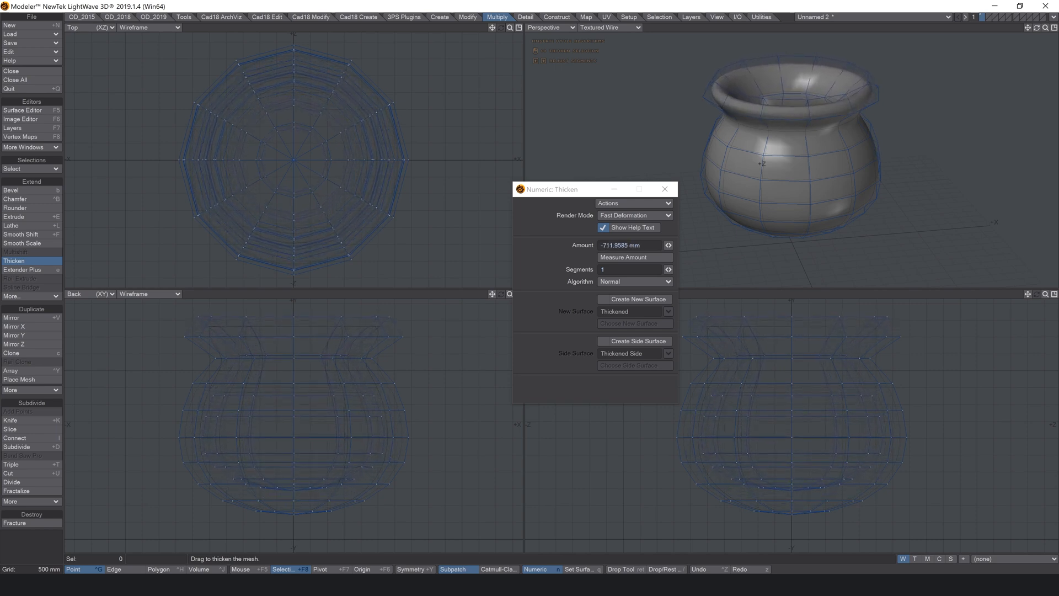
{"action": "mouse_move", "coordinate": [1036, 28]}
{"action": "left_mouse_down"}
{"action": "mouse_move", "coordinate": [1032, 12]}
{"action": "mouse_move", "coordinate": [1036, 26]}
{"action": "left_mouse_up"}
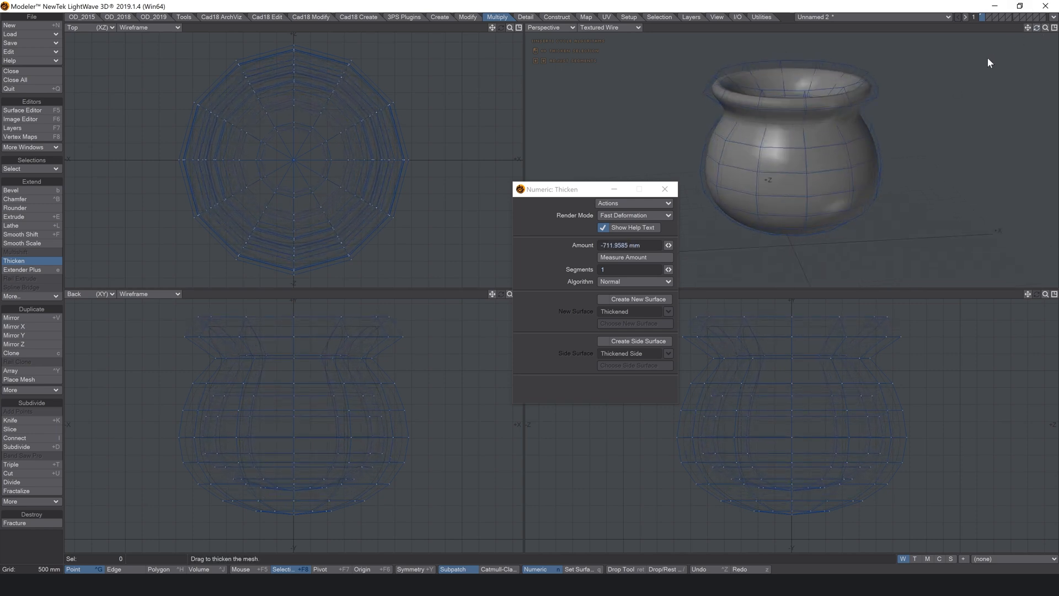
{"action": "key", "text": "space"}
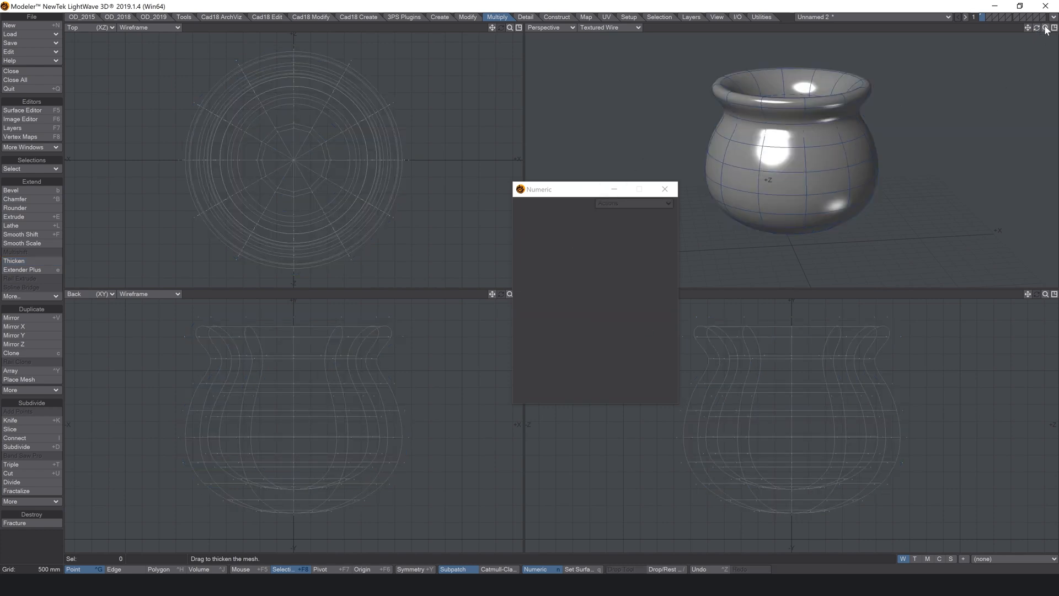
{"action": "left_click_drag", "start_coordinate": [1046, 28], "coordinate": [1052, 28]}
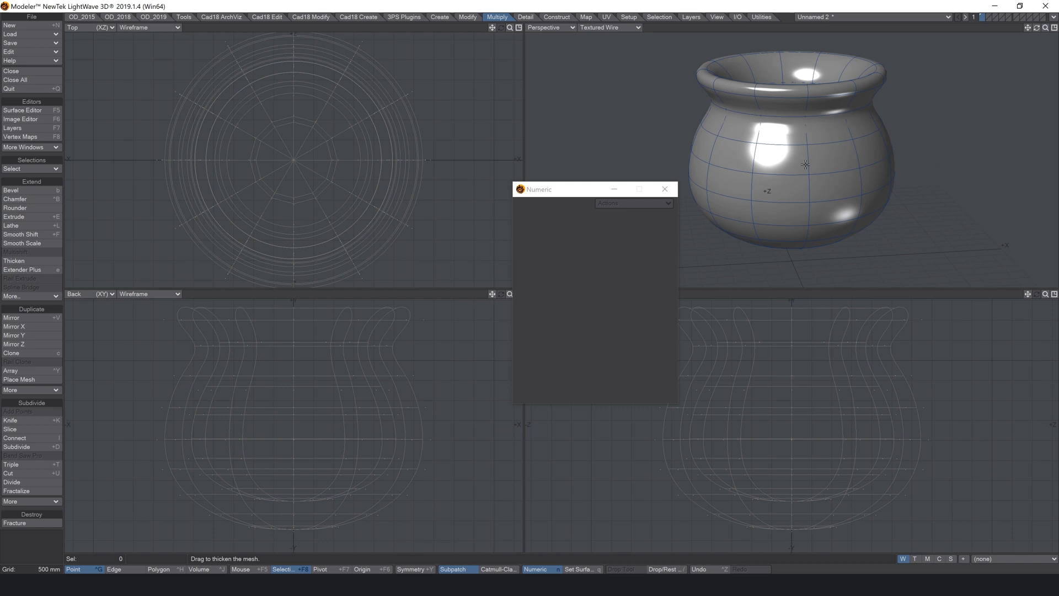
Select the band of polygons around the pot's belly, Smooth Shift it outward by about 124 mm, and clear the selection
{"action": "key", "text": "ctrl+h"}
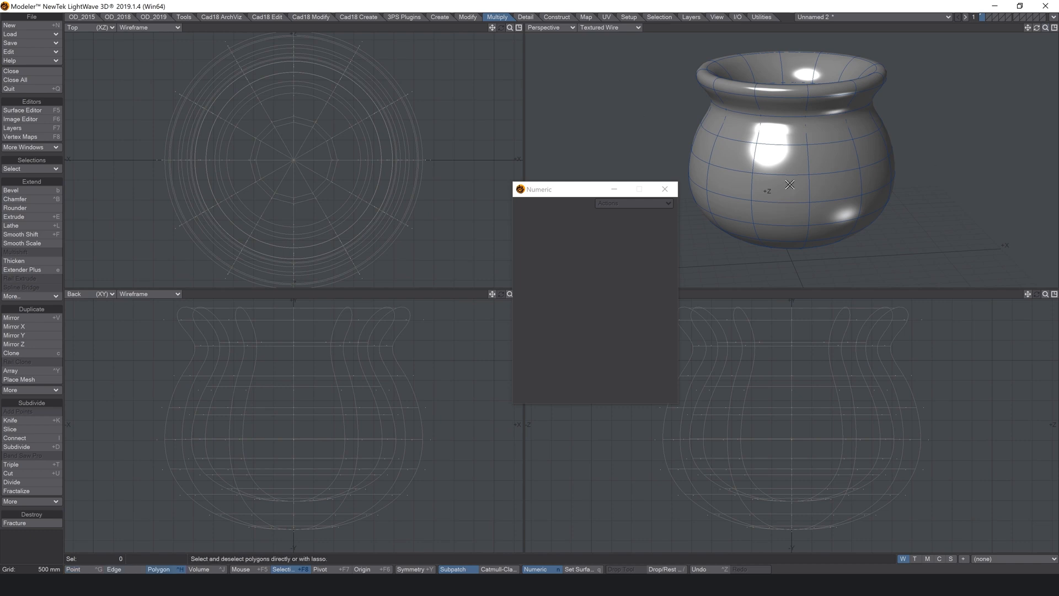
{"action": "left_click_drag", "start_coordinate": [789, 185], "coordinate": [857, 182]}
{"action": "key", "text": "ctrl+l"}
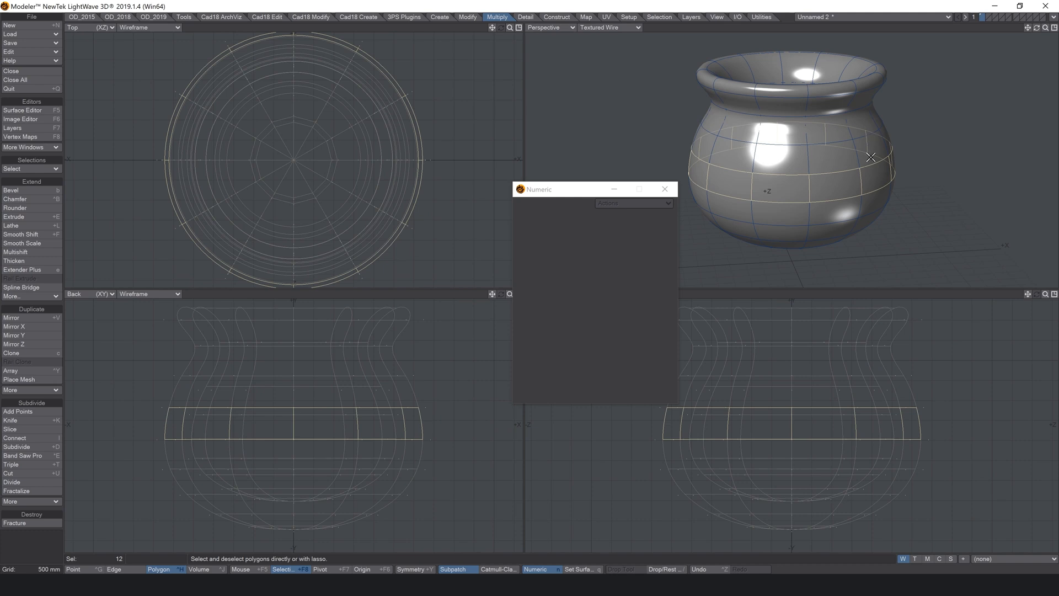
{"action": "key", "text": "shift+f"}
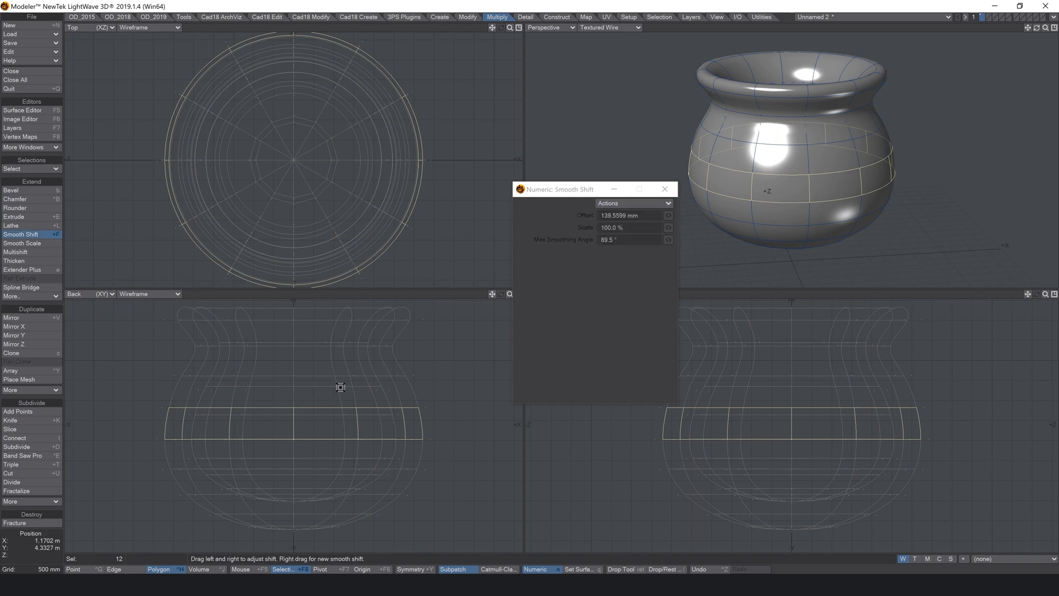
{"action": "left_click_drag", "start_coordinate": [340, 387], "coordinate": [345, 389]}
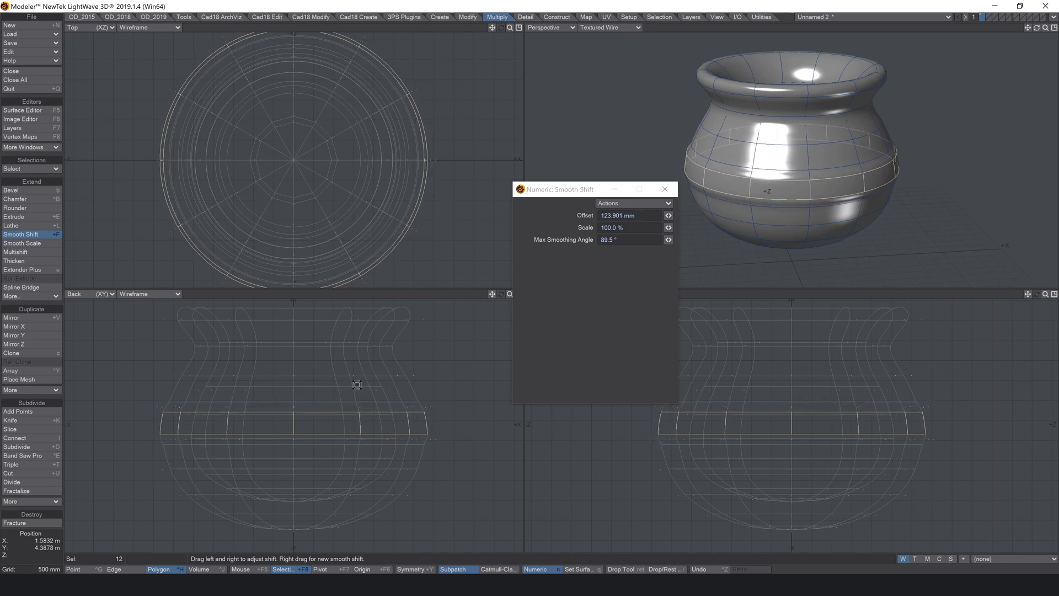
{"action": "key", "text": "slash"}
{"action": "key", "text": "slash"}
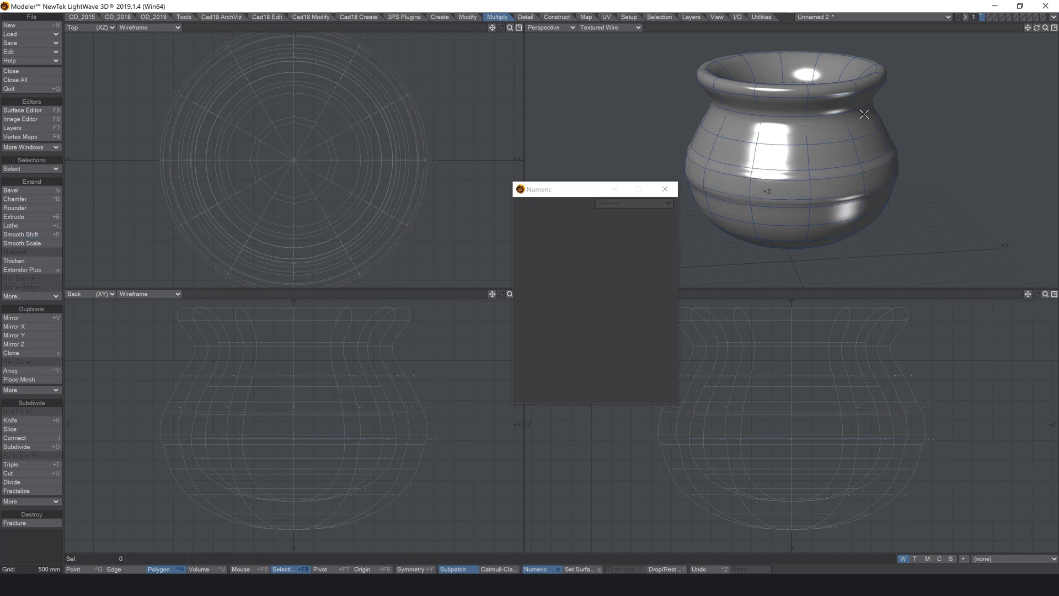
Cut two edge loops around the raised belly band with Band Saw Pro at 80 % and the mirrored 20 %
{"action": "left_click_drag", "start_coordinate": [828, 192], "coordinate": [801, 189]}
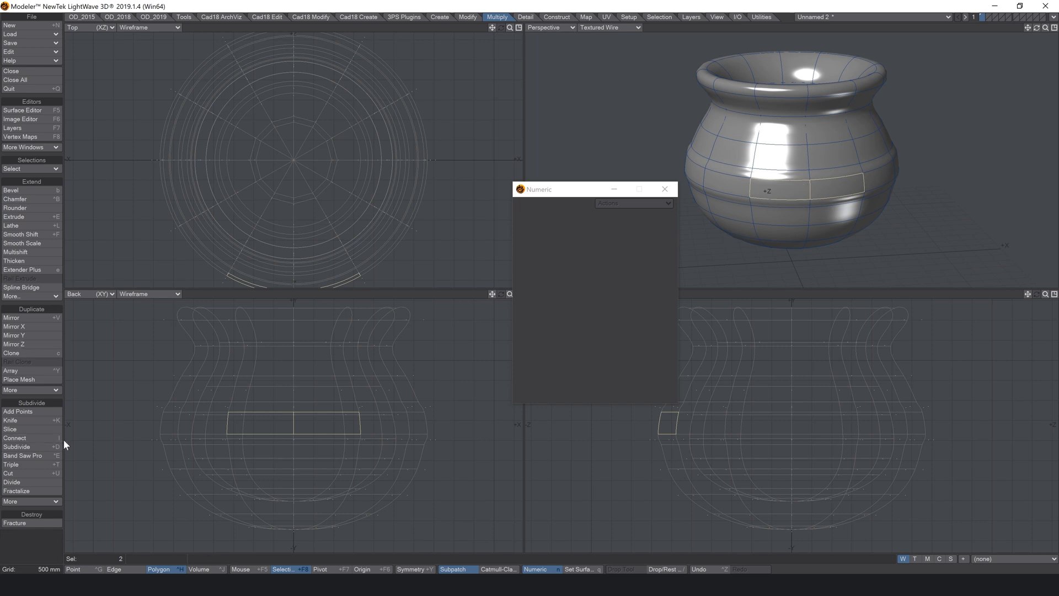
{"action": "left_click", "coordinate": [38, 455]}
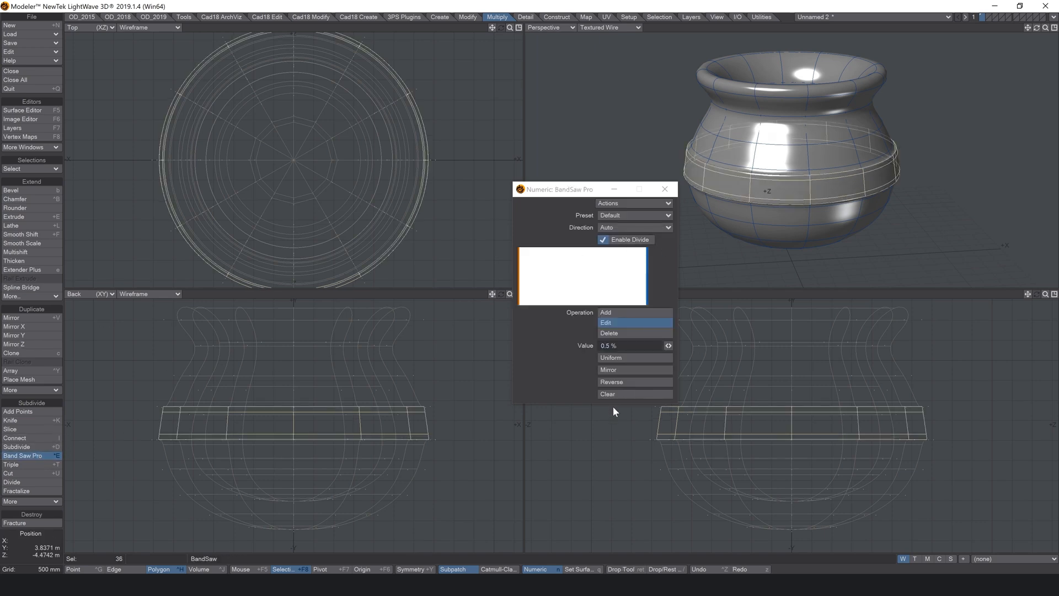
{"action": "left_click", "coordinate": [662, 394]}
{"action": "left_click", "coordinate": [628, 345]}
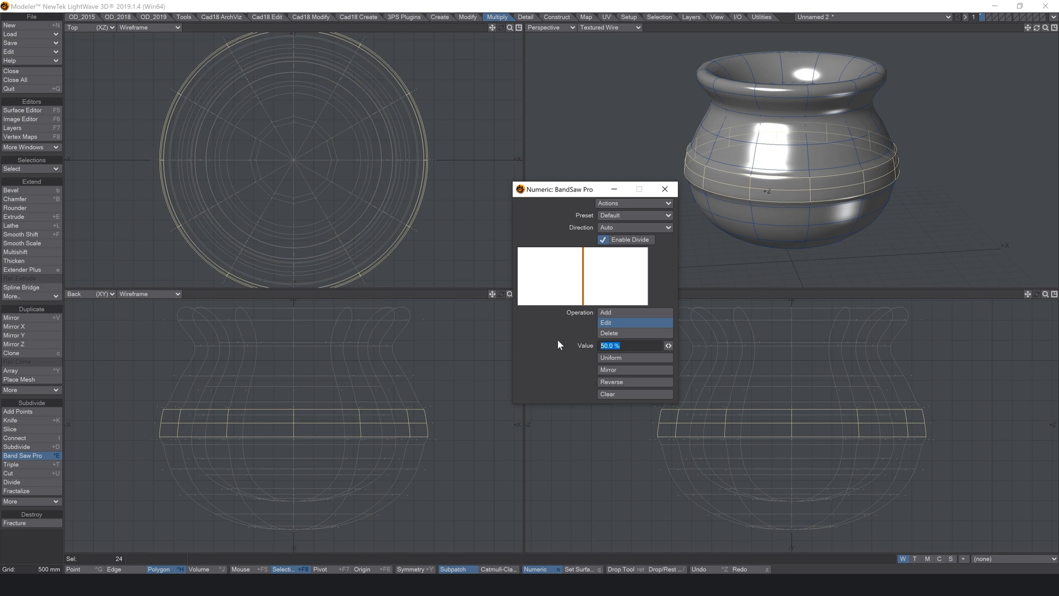
{"action": "type", "text": "85"}
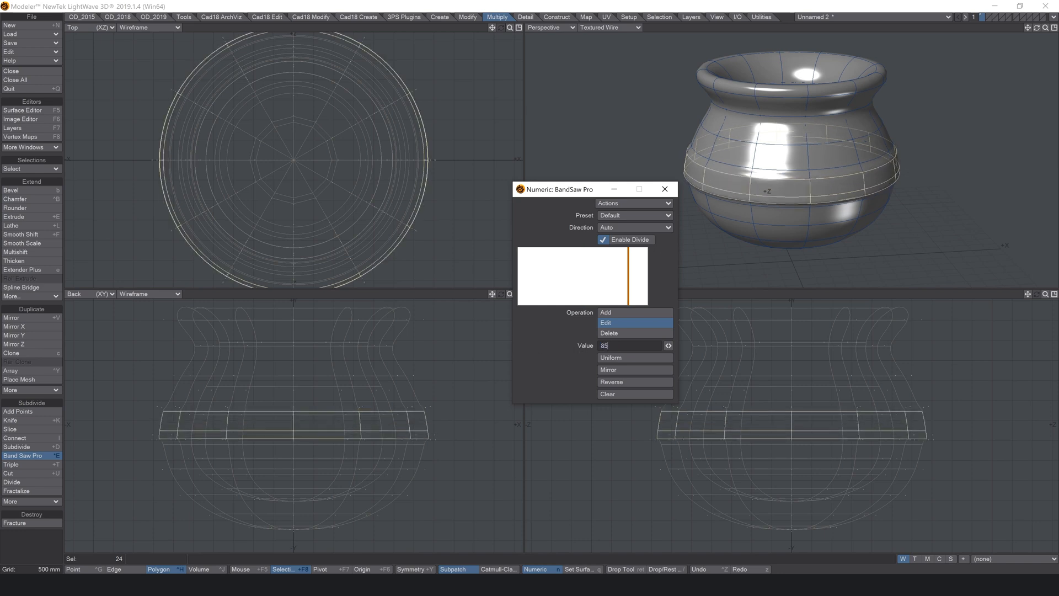
{"action": "key", "text": "BackSpace"}
{"action": "type", "text": "0"}
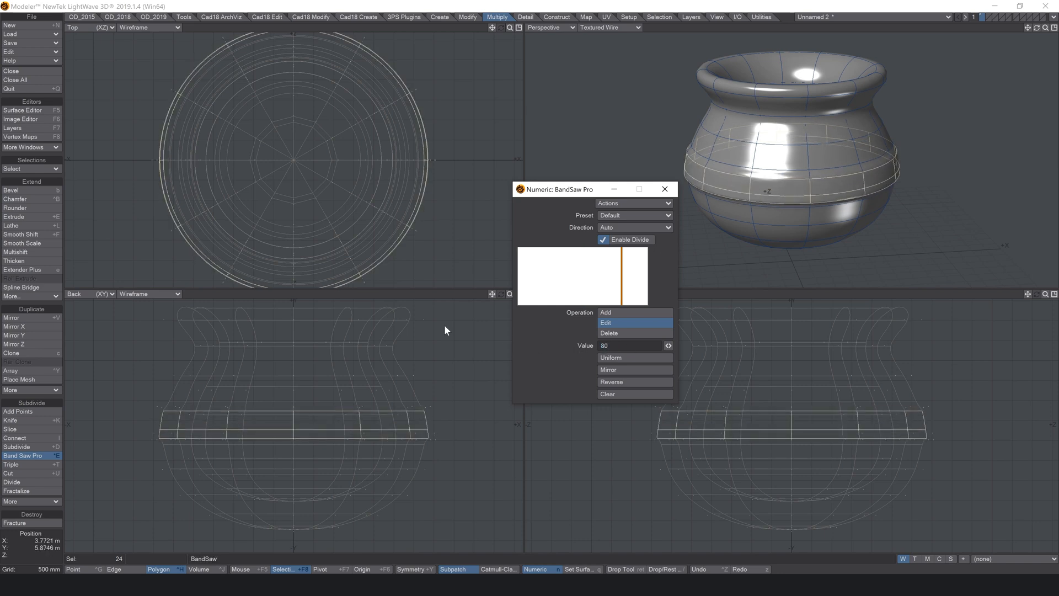
{"action": "key", "text": "Return"}
{"action": "left_click", "coordinate": [637, 369]}
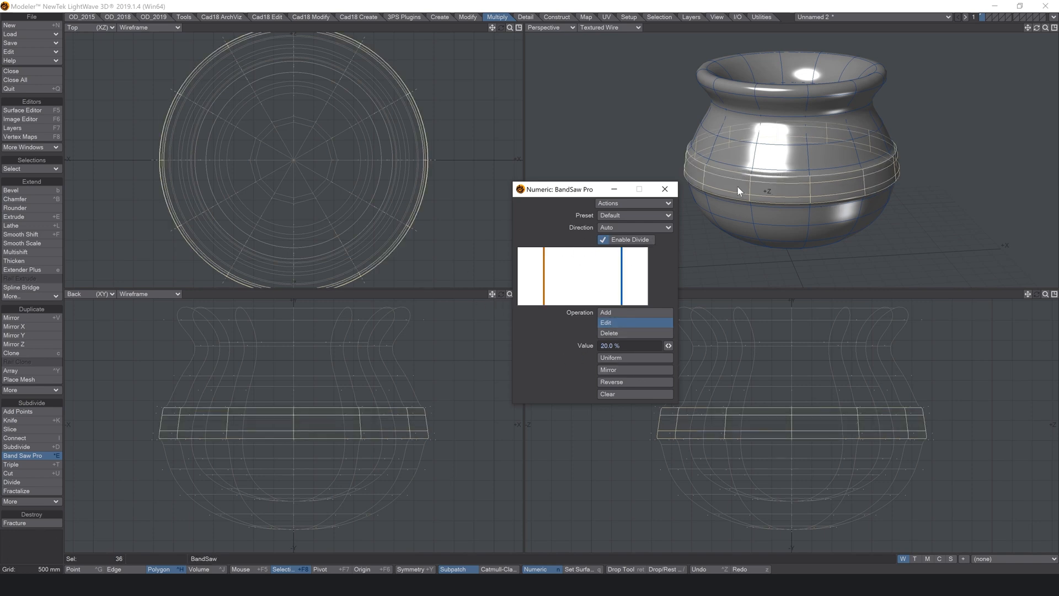
{"action": "key", "text": "space"}
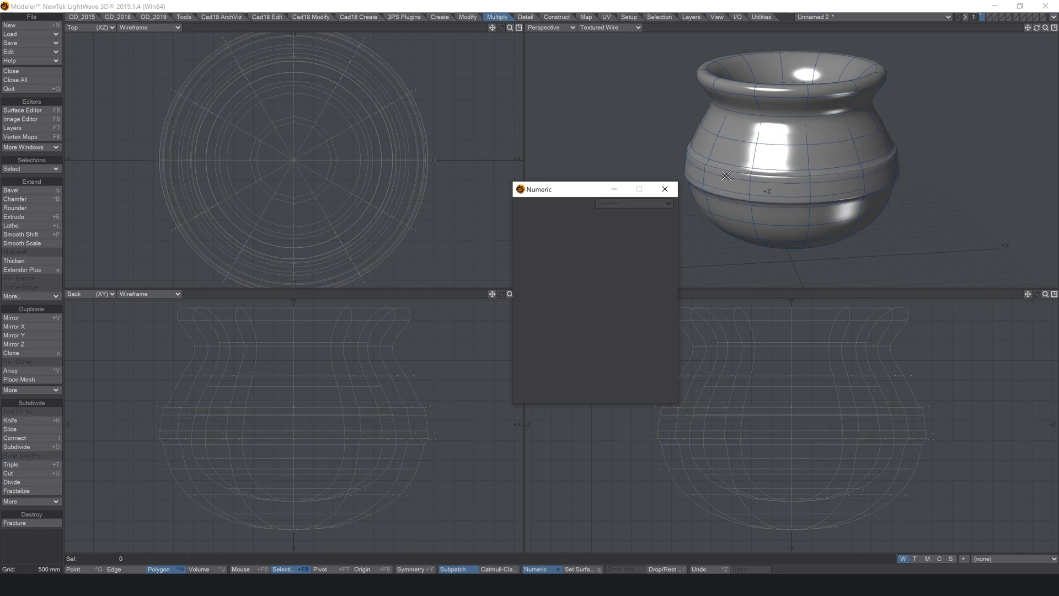
Set the perspective view's shading to Texture and examine the pot's banded shape
{"action": "left_click", "coordinate": [598, 28]}
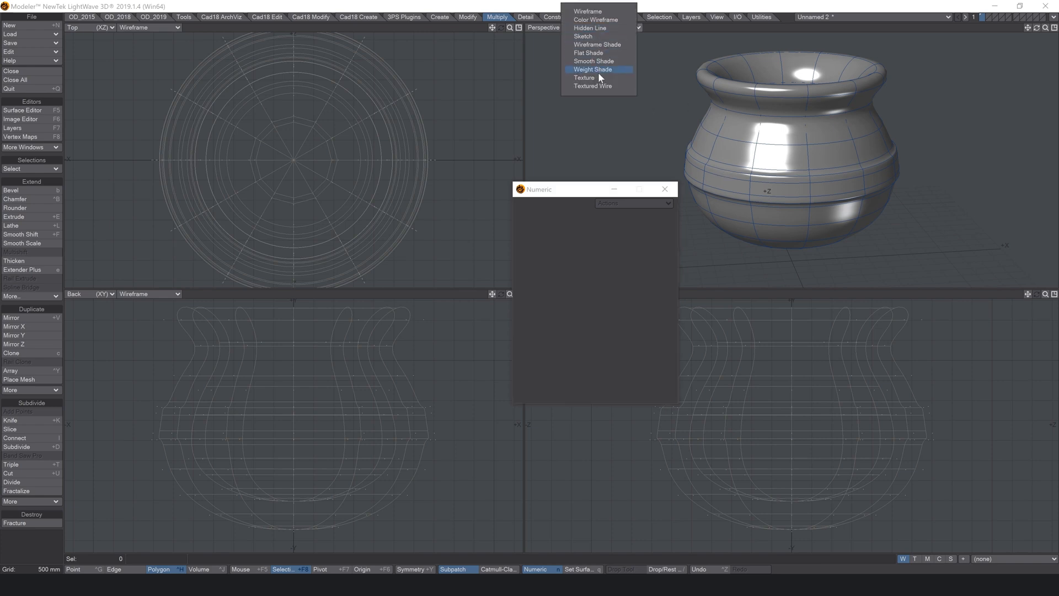
{"action": "left_click", "coordinate": [598, 75]}
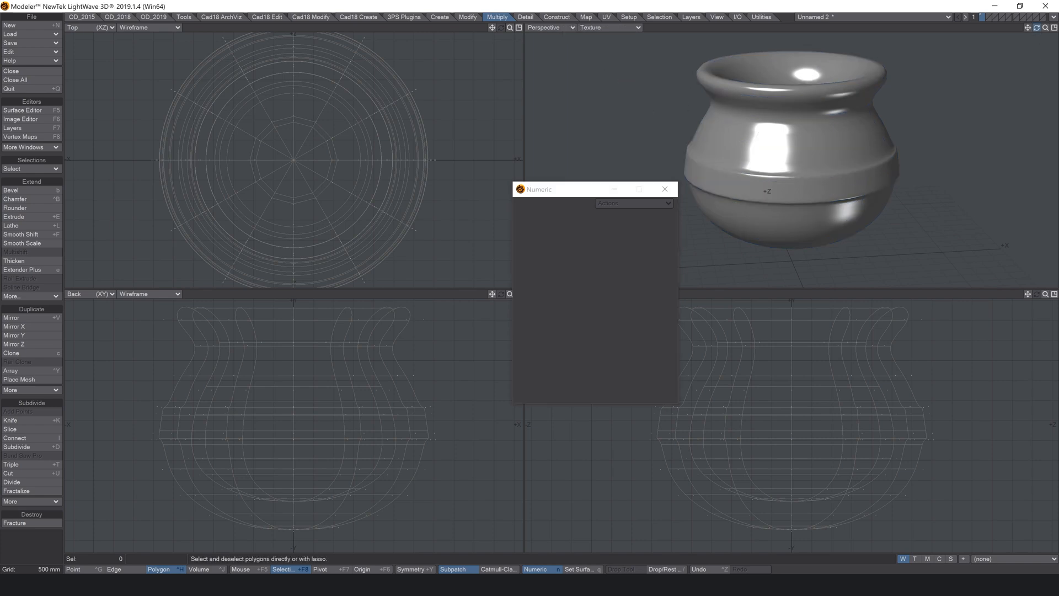
{"action": "left_click_drag", "start_coordinate": [1036, 28], "coordinate": [819, 133]}
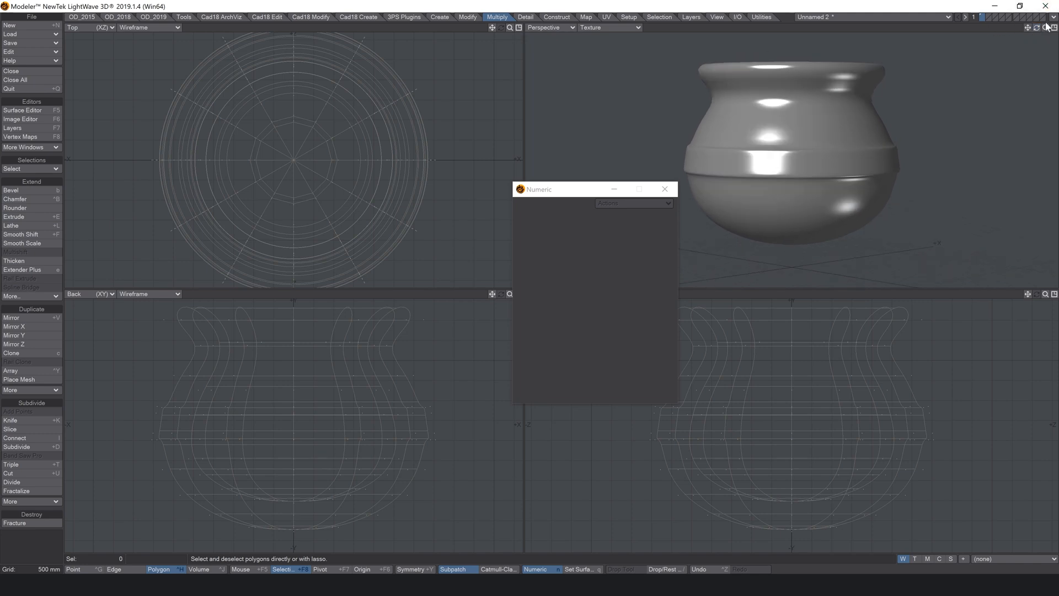
{"action": "left_click_drag", "start_coordinate": [1046, 28], "coordinate": [1021, 42]}
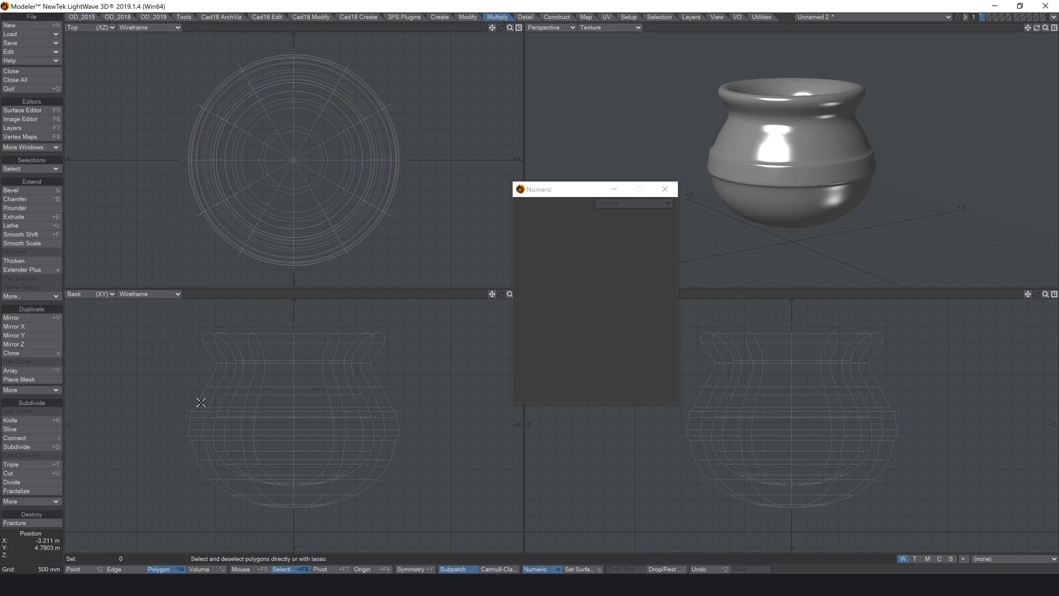
On the empty second layer, with the pot as background, draw a Z-axis toroid with about 2.14 m main radius and 500 mm section radius
{"action": "left_click", "coordinate": [987, 16]}
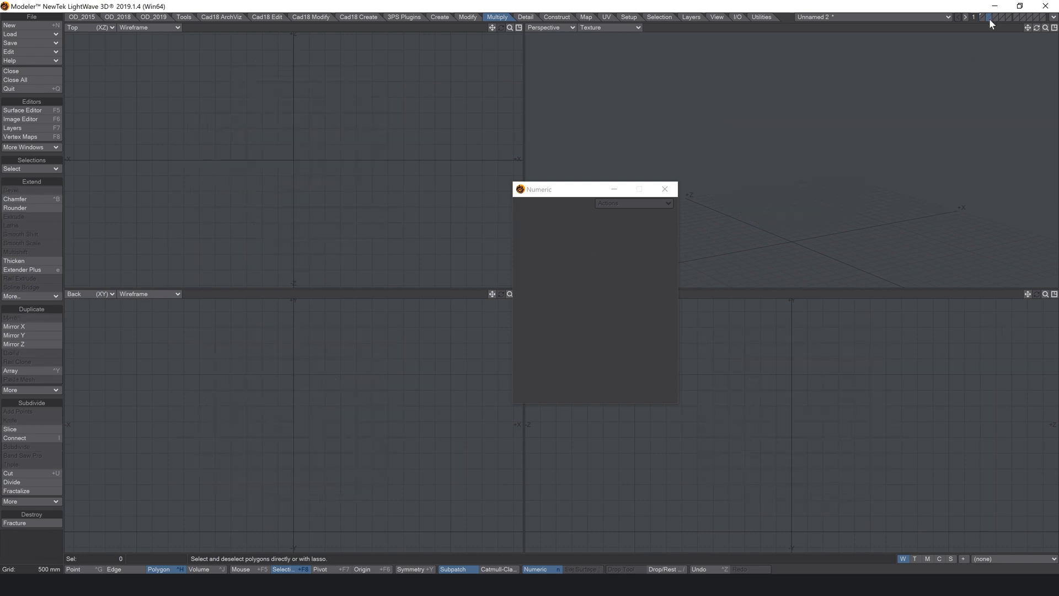
{"action": "left_click", "coordinate": [983, 20]}
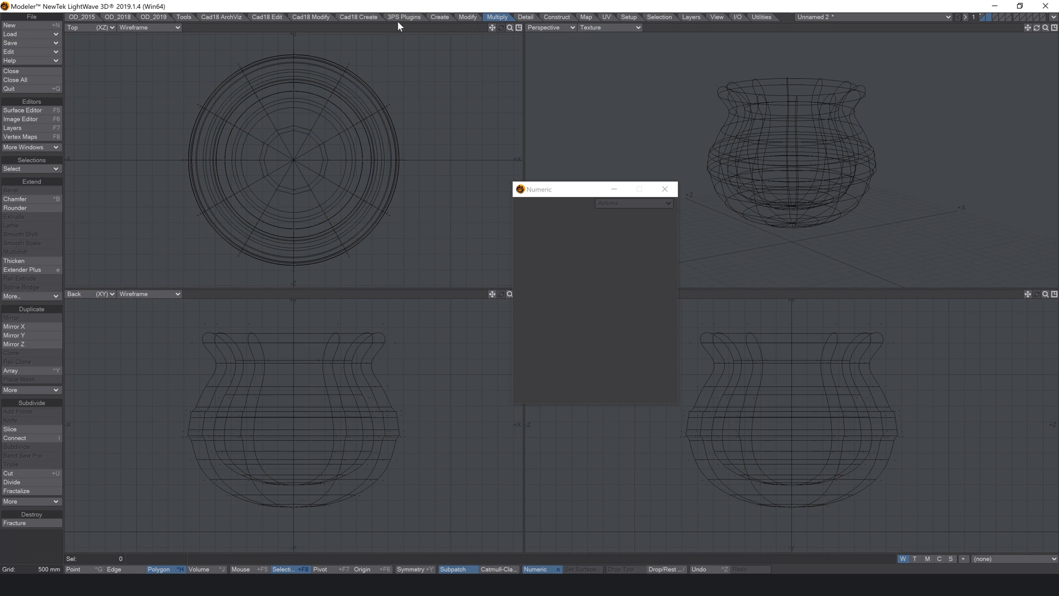
{"action": "left_click", "coordinate": [440, 16]}
{"action": "key", "text": "shift+o"}
{"action": "left_click", "coordinate": [12, 234]}
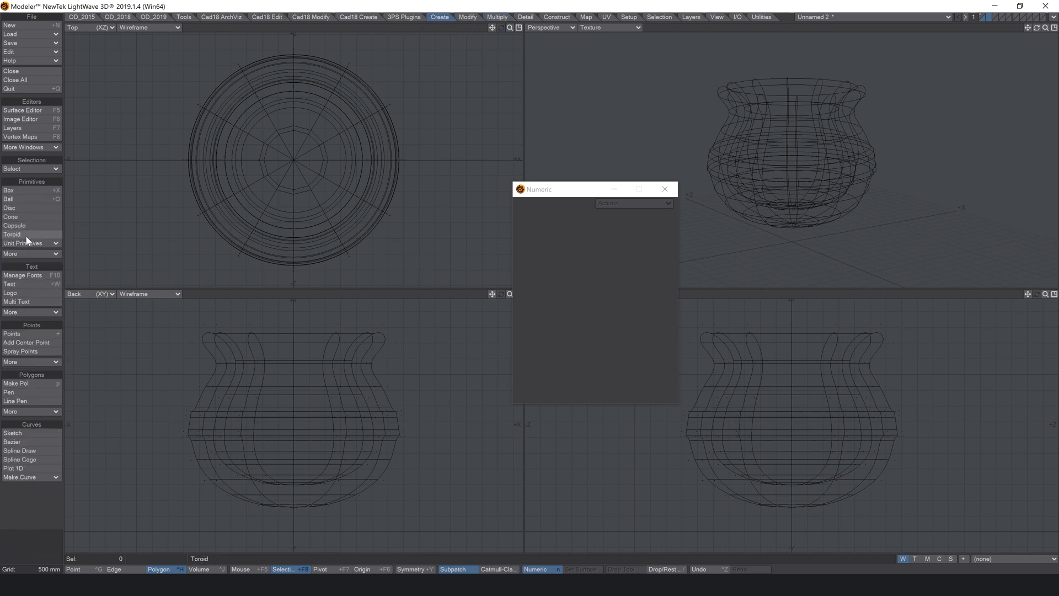
{"action": "left_click_drag", "start_coordinate": [299, 402], "coordinate": [362, 380]}
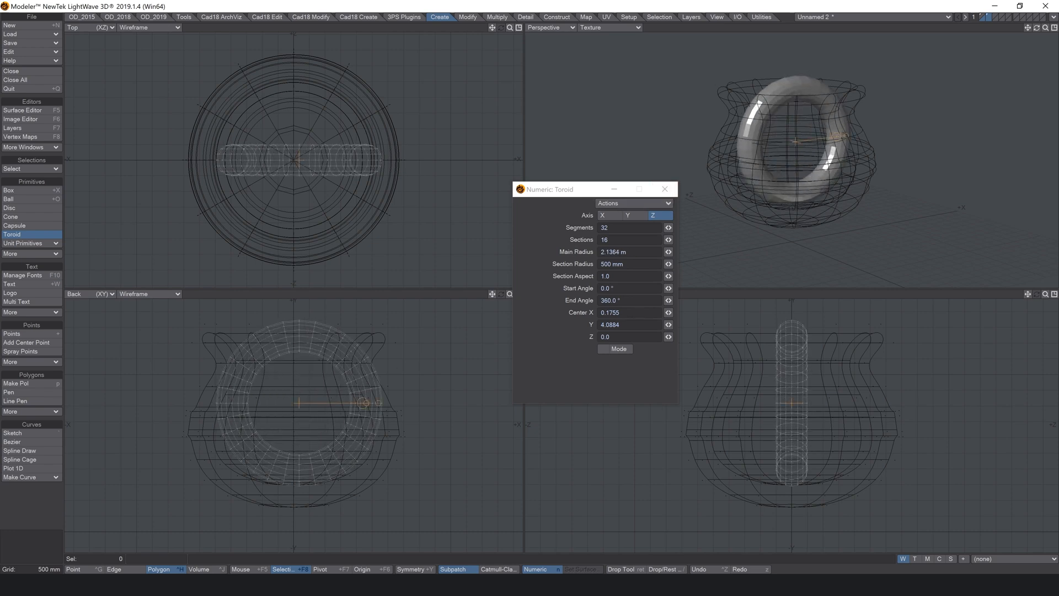
Set the toroid to 24 segments and 12 sections and create it
{"action": "left_click", "coordinate": [532, 227]}
{"action": "type", "text": "24"}
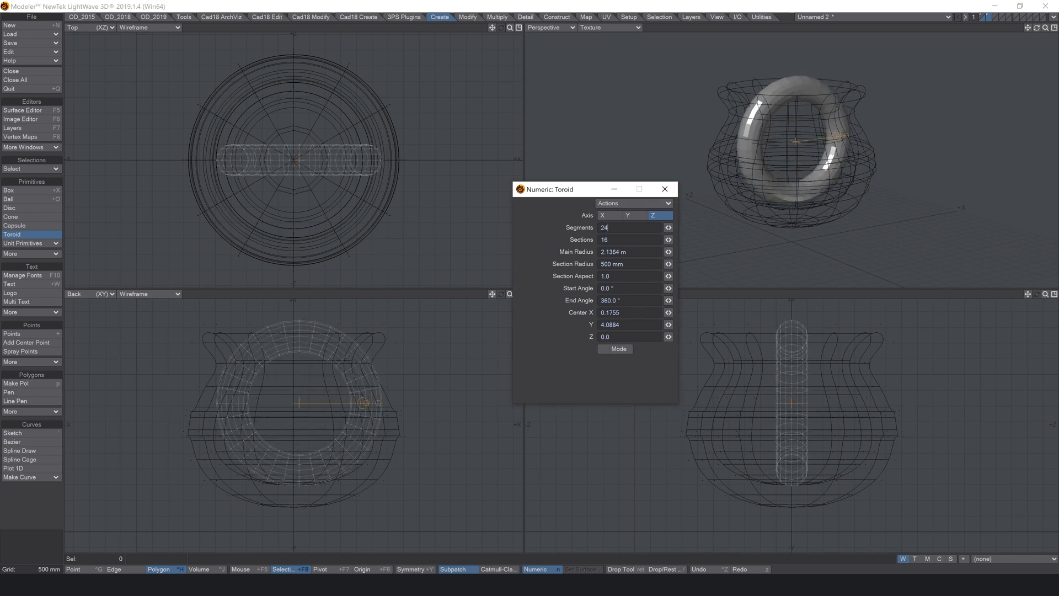
{"action": "key", "text": "Tab"}
{"action": "type", "text": "12"}
{"action": "key", "text": "Tab"}
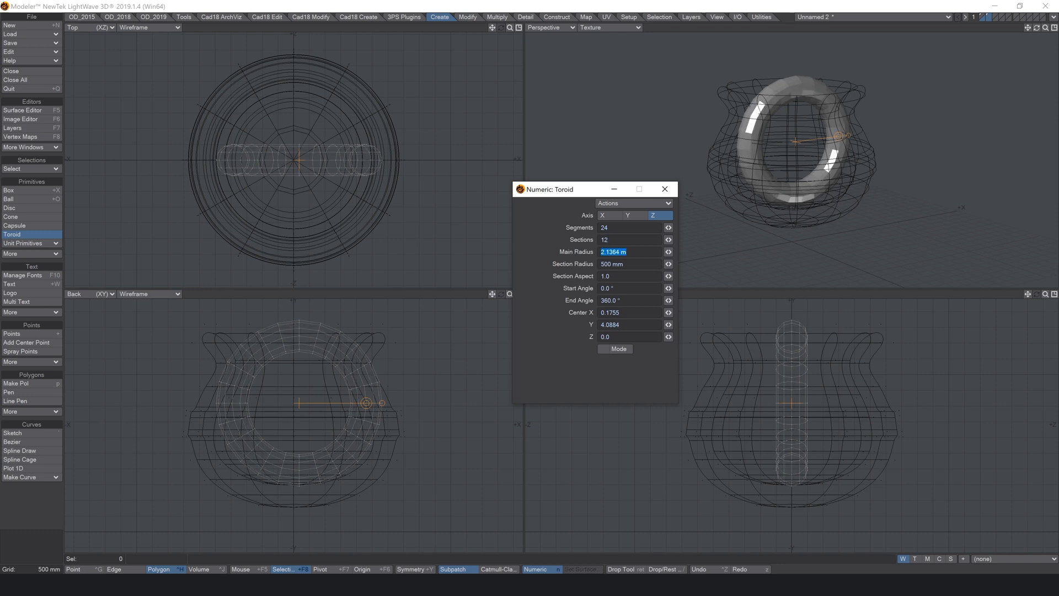
{"action": "key", "text": "Return"}
{"action": "key", "text": "Return"}
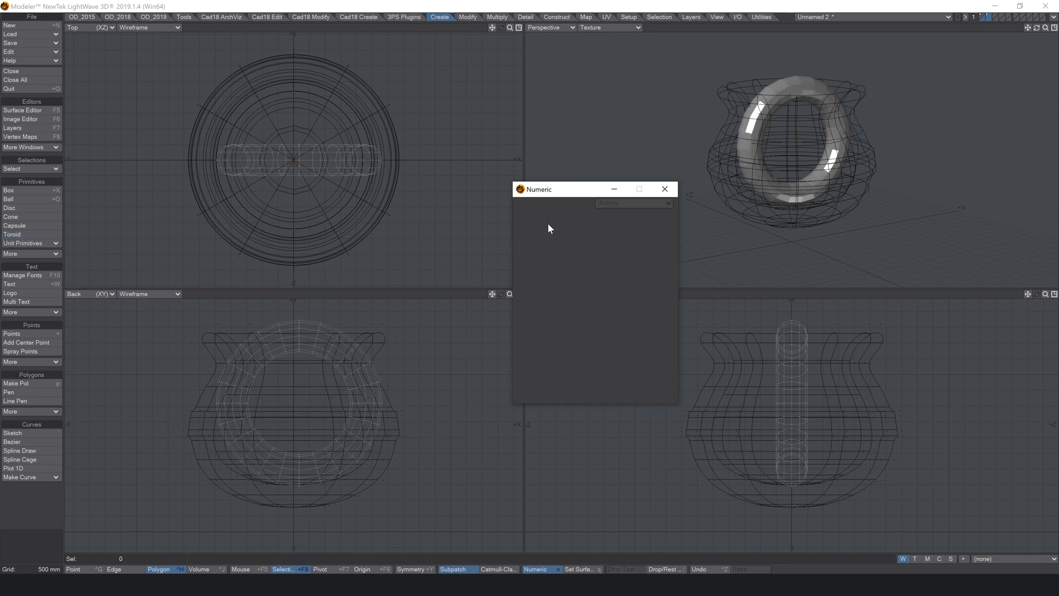
Copy the top four segments of the toroid to the third layer and display the toroid's layer as background
{"action": "mouse_move", "coordinate": [245, 320]}
{"action": "right_mouse_down"}
{"action": "mouse_move", "coordinate": [279, 373]}
{"action": "mouse_move", "coordinate": [322, 370]}
{"action": "mouse_move", "coordinate": [353, 325]}
{"action": "mouse_move", "coordinate": [280, 298]}
{"action": "right_mouse_up"}
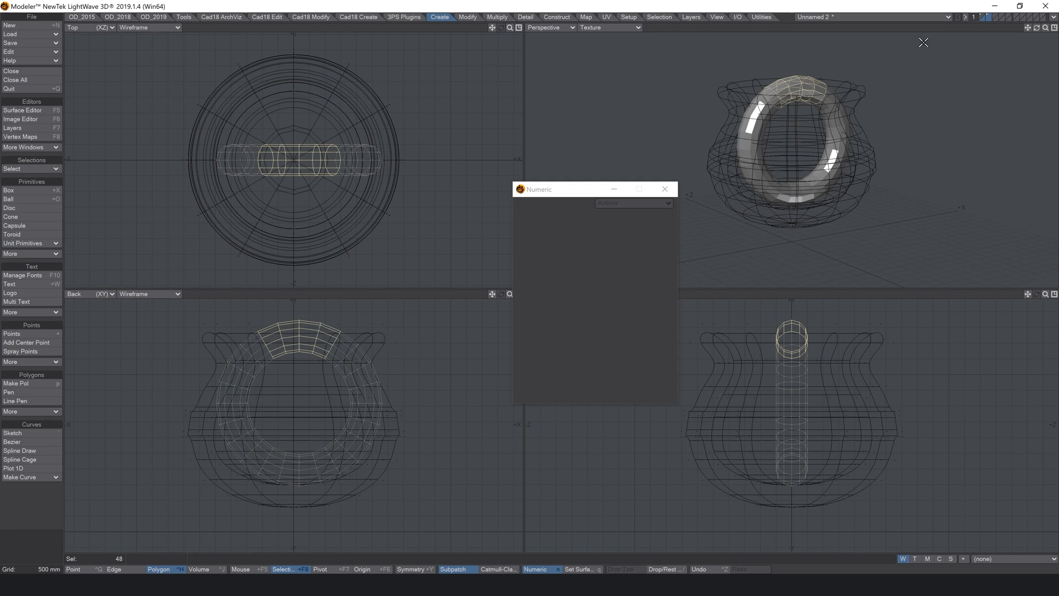
{"action": "left_click", "coordinate": [996, 17]}
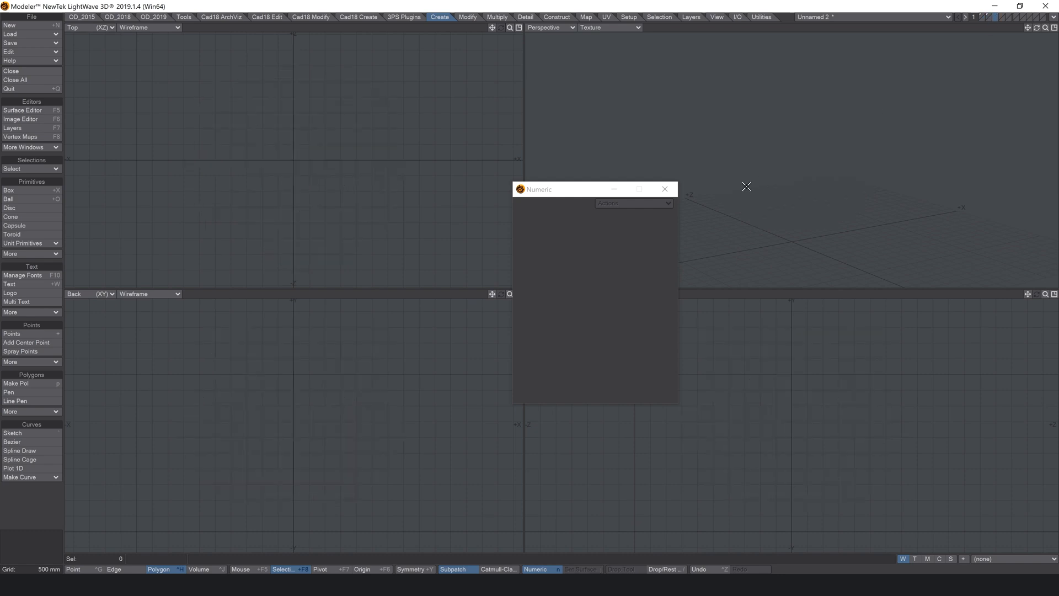
{"action": "left_click", "coordinate": [991, 18]}
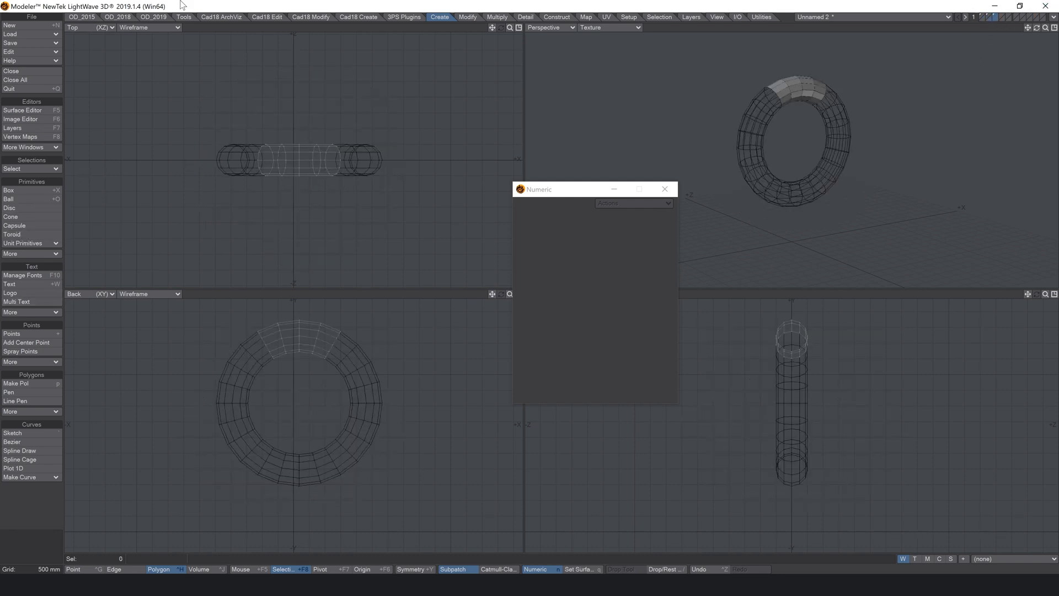
Thicken the copied ring section outward with the Thicken tool, using 1 segment, to form a sleeve around the ring
{"action": "left_click", "coordinate": [489, 18]}
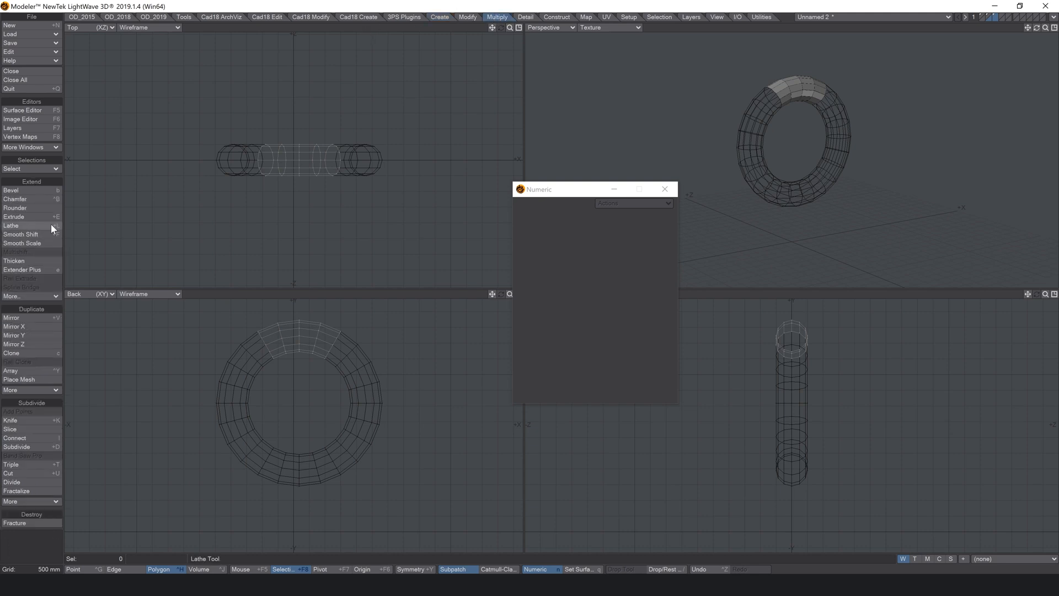
{"action": "left_click", "coordinate": [28, 261]}
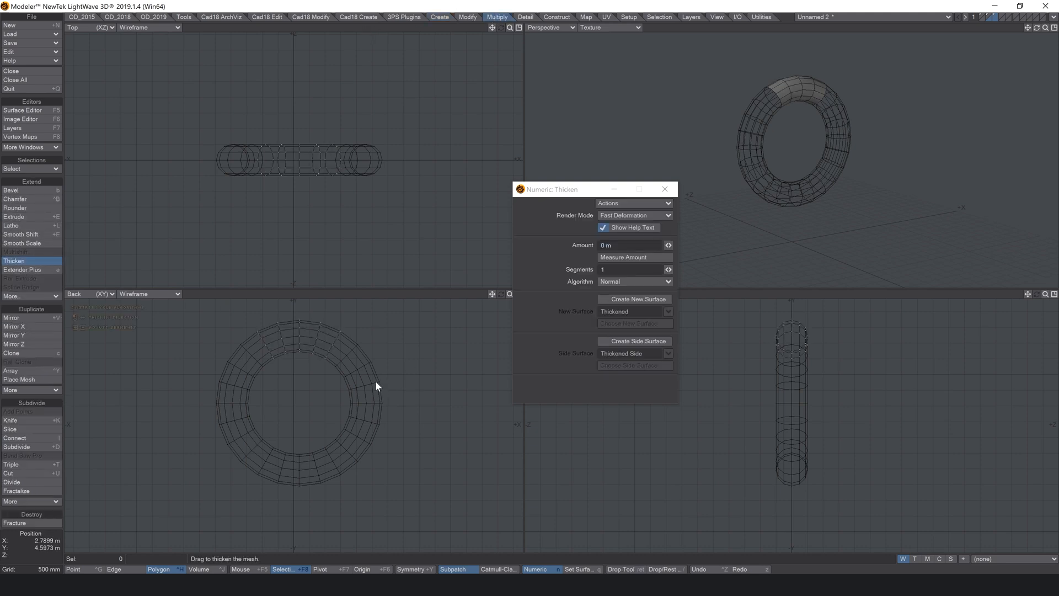
{"action": "left_click_drag", "start_coordinate": [375, 380], "coordinate": [366, 350]}
{"action": "key", "text": "space"}
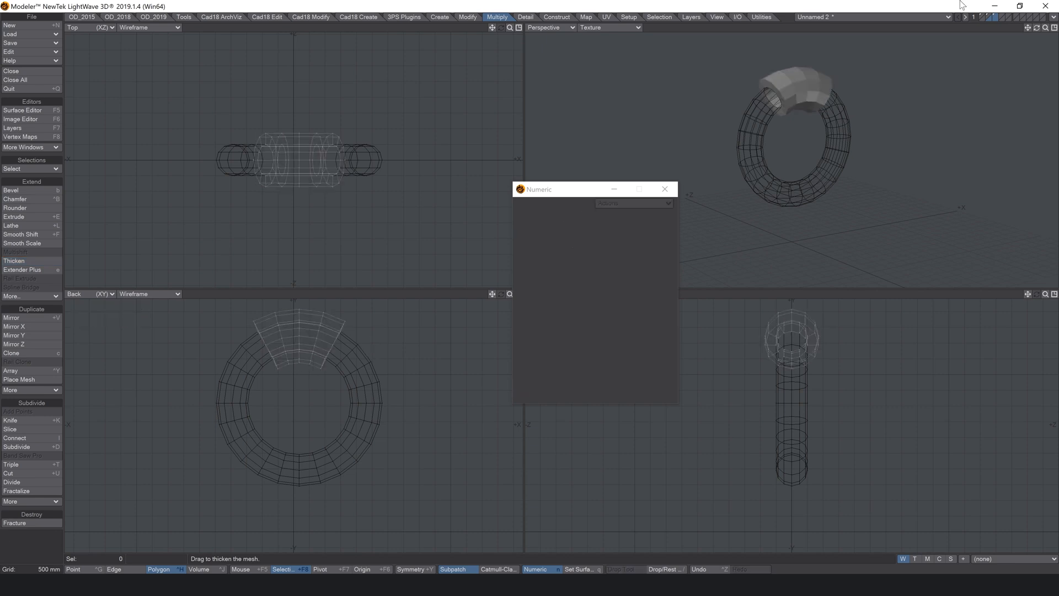
Show the ring and sleeve together as subpatches and cut one end face of the sleeve with Band Saw Pro at 20 % and 80 %
{"action": "left_click", "coordinate": [993, 18]}
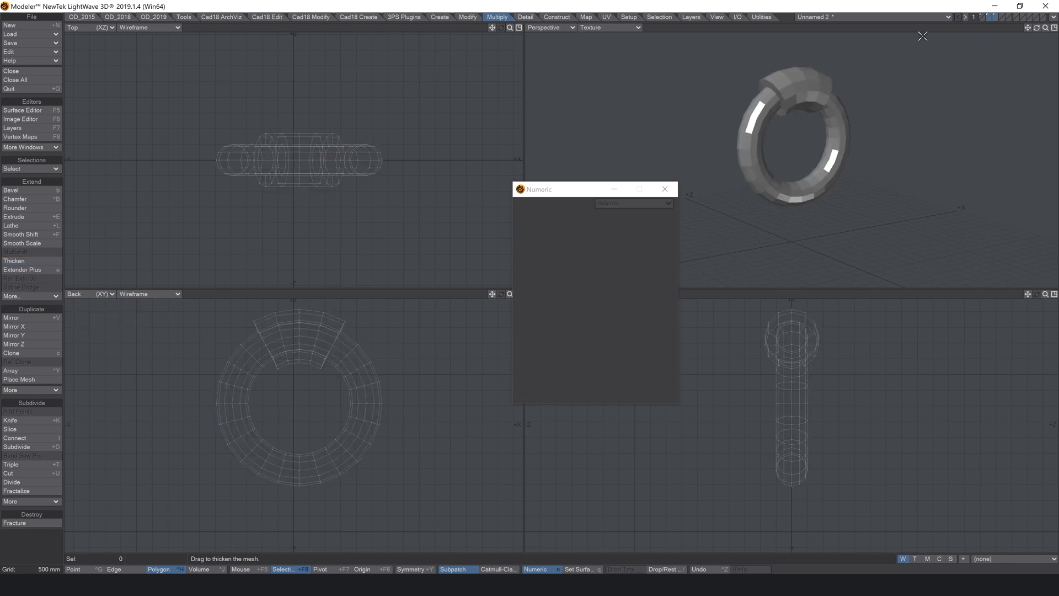
{"action": "mouse_move", "coordinate": [1037, 27]}
{"action": "left_mouse_down"}
{"action": "mouse_move", "coordinate": [1021, 33]}
{"action": "mouse_move", "coordinate": [1046, 25]}
{"action": "mouse_move", "coordinate": [1027, 29]}
{"action": "left_mouse_up"}
{"action": "left_click_drag", "start_coordinate": [786, 64], "coordinate": [799, 79]}
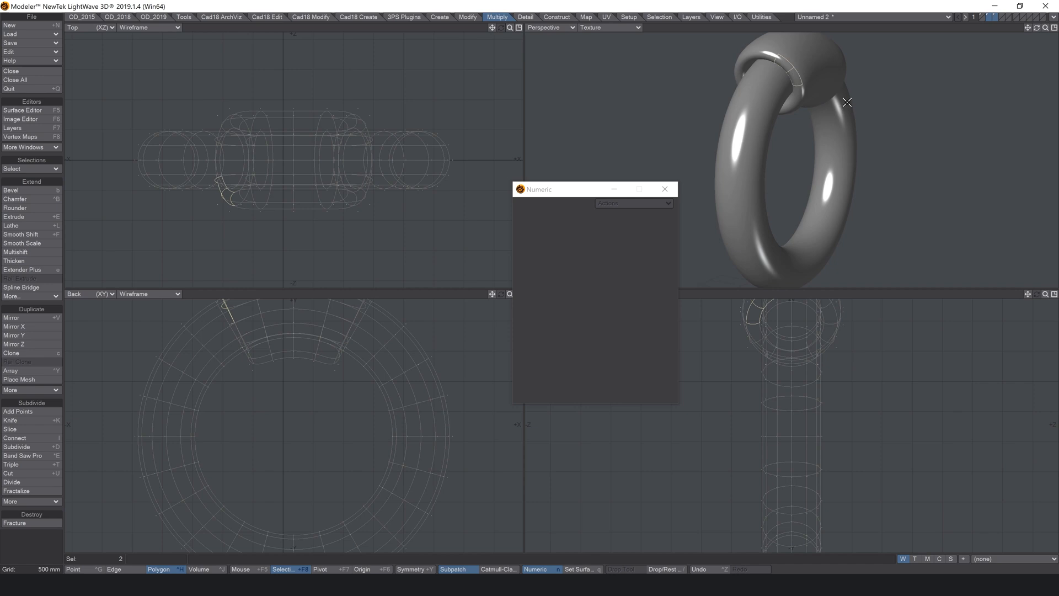
{"action": "key", "text": "ctrl+e"}
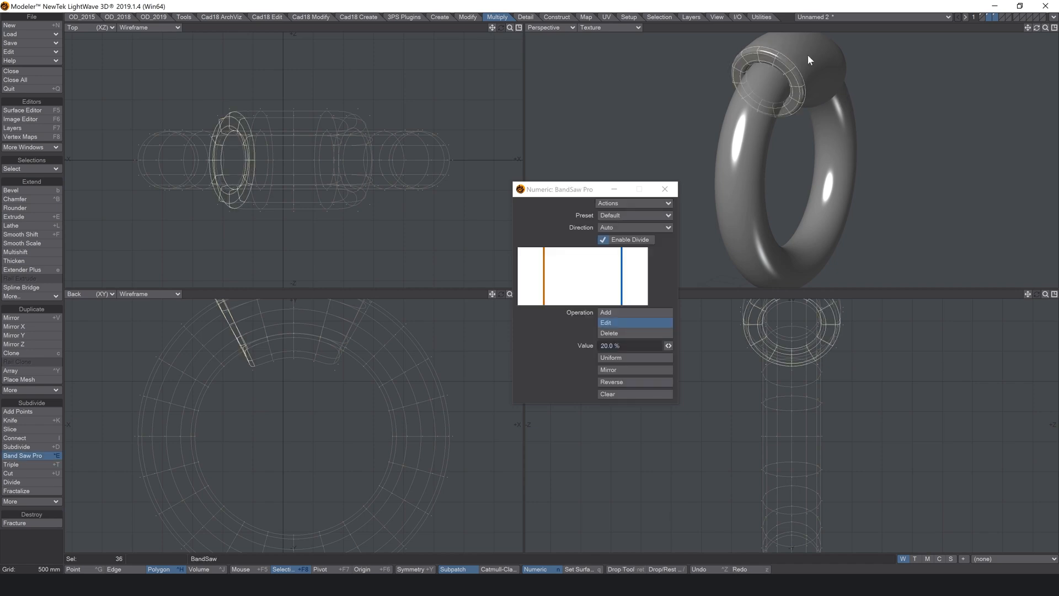
{"action": "left_click", "coordinate": [807, 55]}
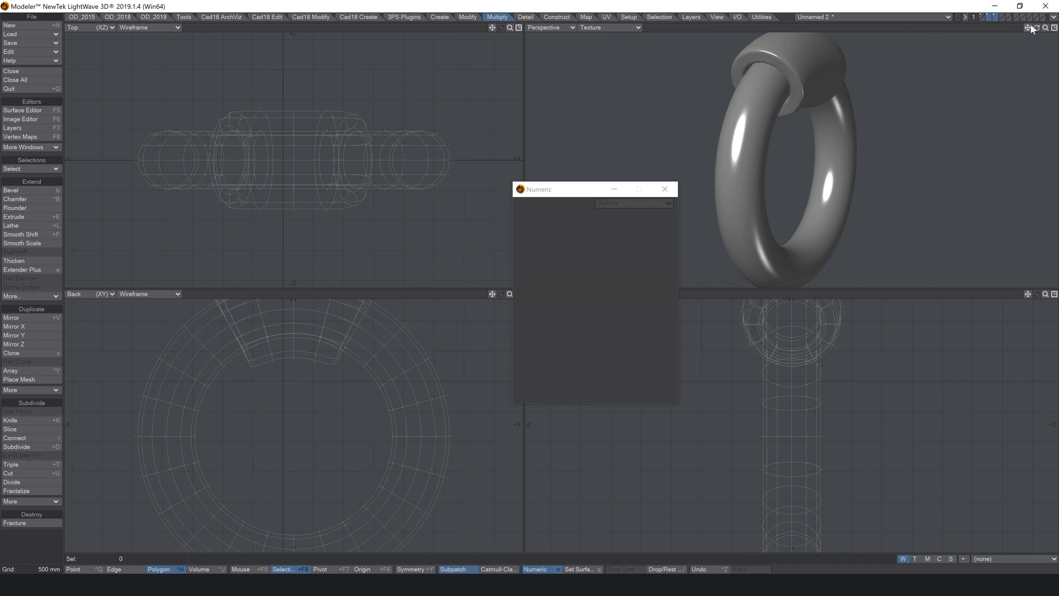
Select two polygons on the sleeve's opposite end face and cut that face with Band Saw Pro at 20 % and 80 %
{"action": "left_click_drag", "start_coordinate": [1032, 29], "coordinate": [891, 35]}
{"action": "left_click_drag", "start_coordinate": [809, 52], "coordinate": [801, 53]}
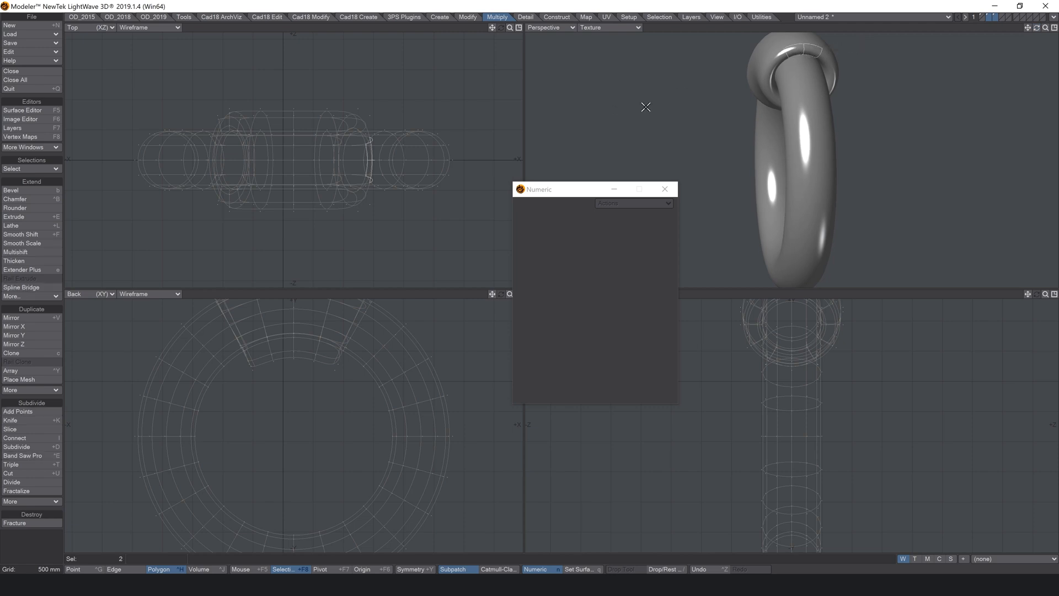
{"action": "key", "text": "ctrl+e"}
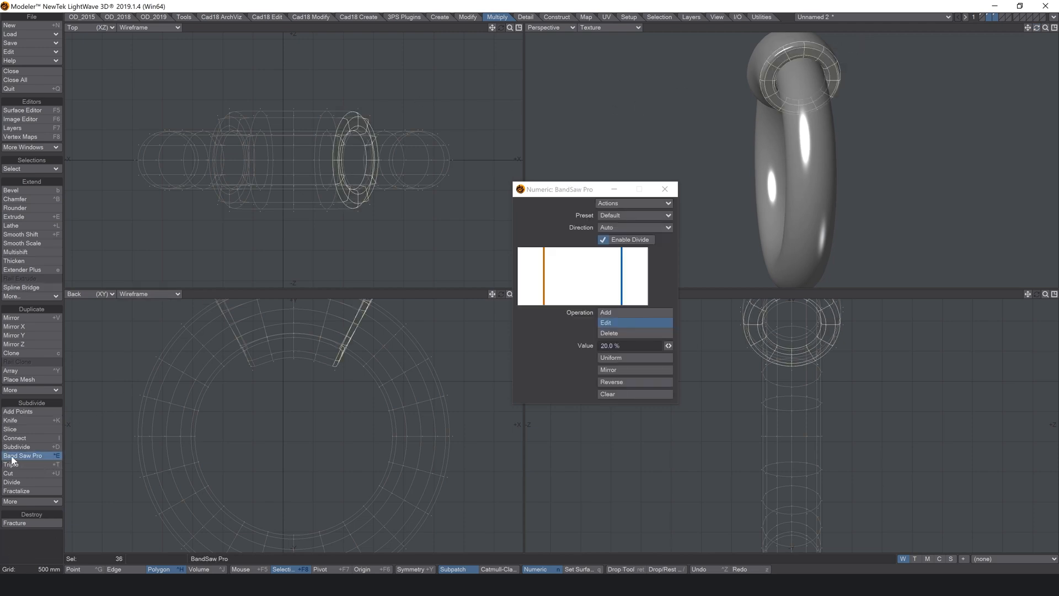
Drop the Band Saw Pro selection and display the ring and sleeve layers with the pot's layer as background
{"action": "left_click", "coordinate": [447, 359]}
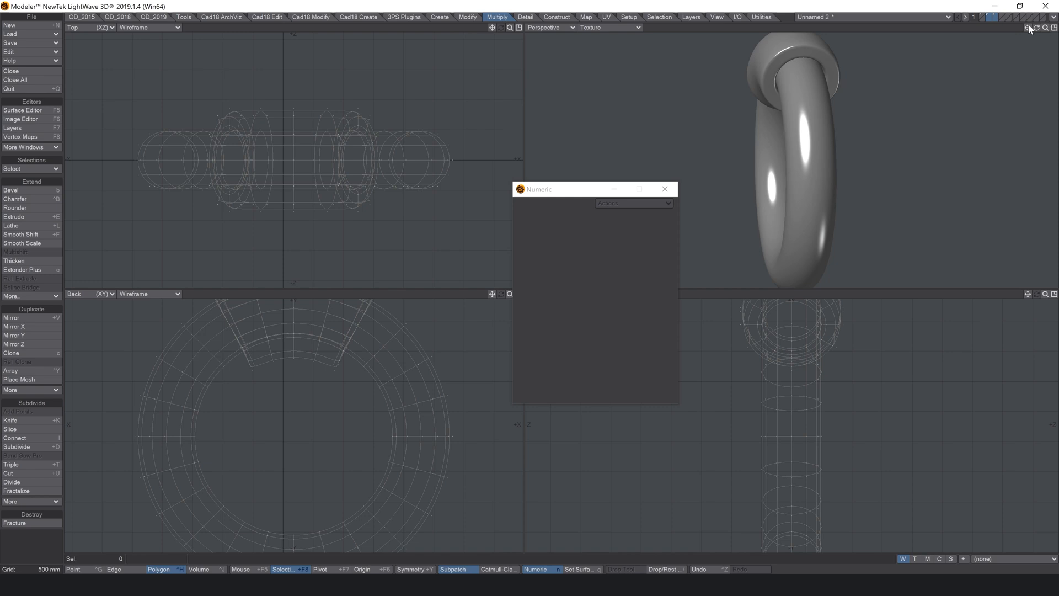
{"action": "left_click_drag", "start_coordinate": [1036, 32], "coordinate": [983, 21]}
{"action": "left_click", "coordinate": [983, 20]}
{"action": "key", "text": "a"}
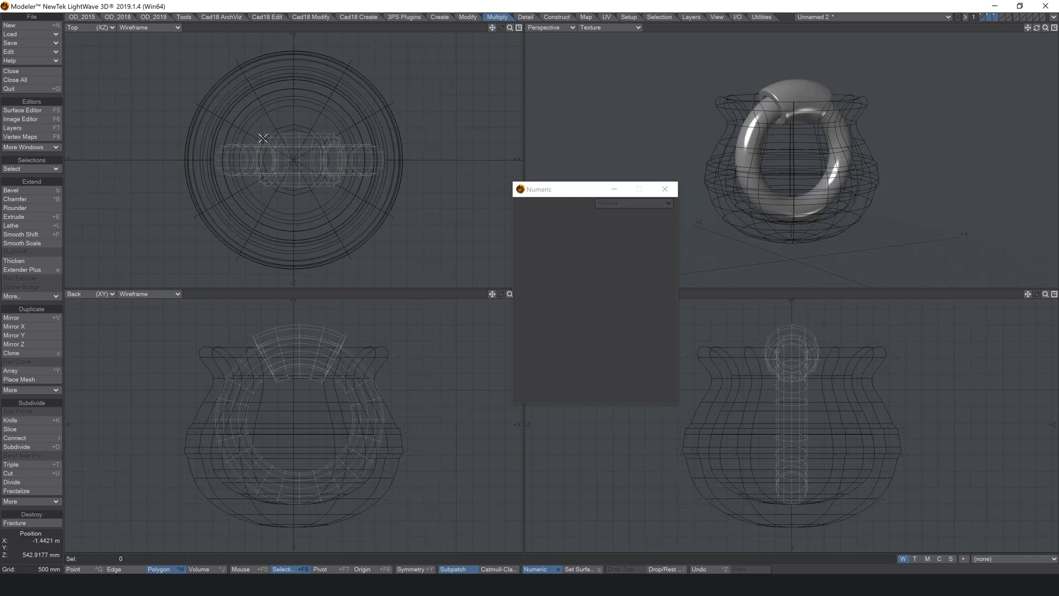
Rotate the ring and sleeve 90° about the vertical axis and move them to the pot's +X side
{"action": "key", "text": "r"}
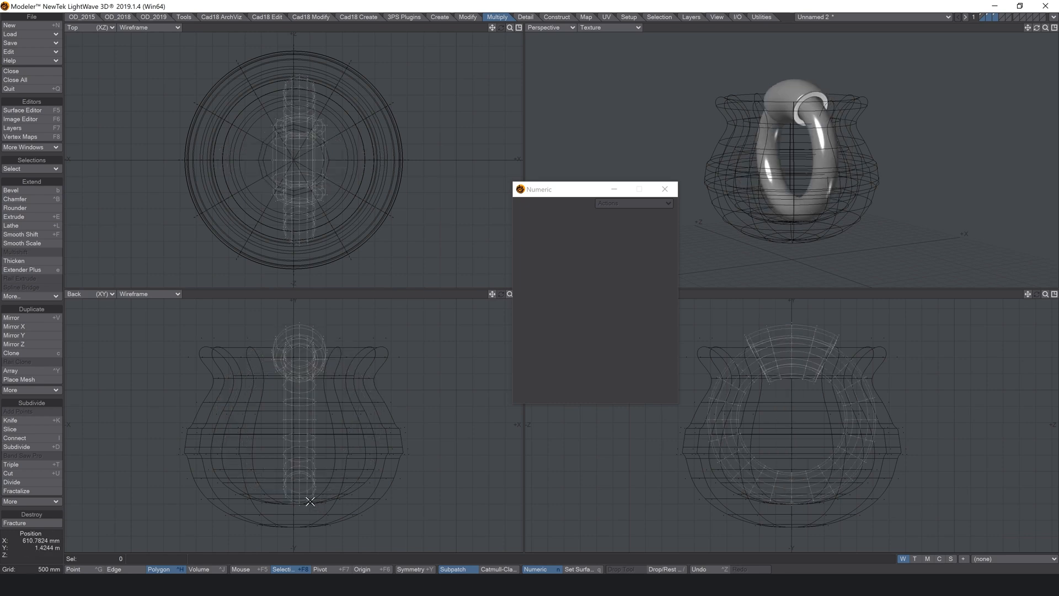
{"action": "left_click_drag", "start_coordinate": [279, 442], "coordinate": [287, 282]}
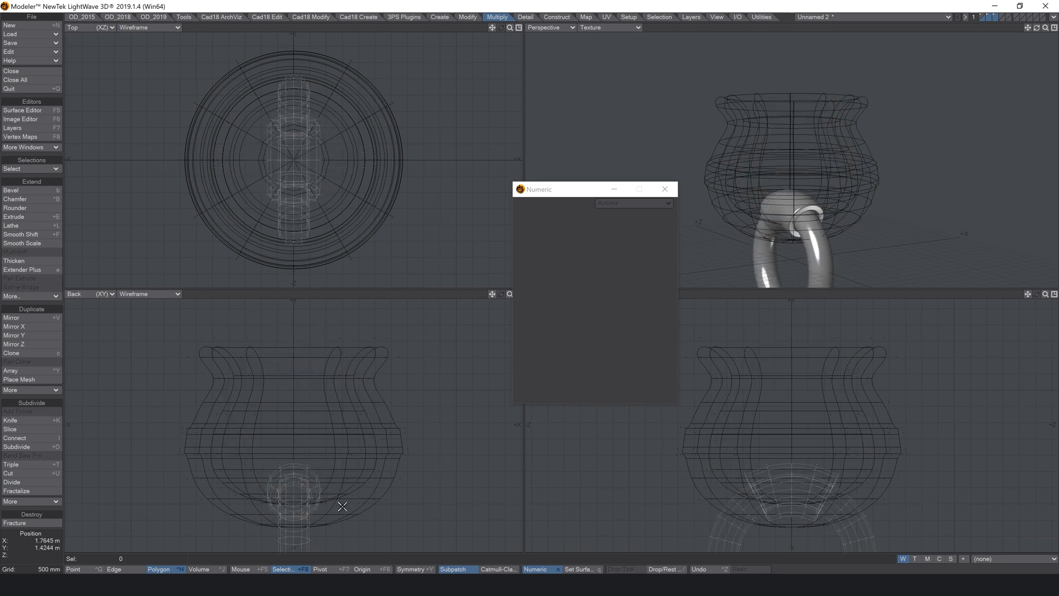
{"action": "key", "text": "t"}
{"action": "left_click_drag", "start_coordinate": [293, 502], "coordinate": [402, 408]}
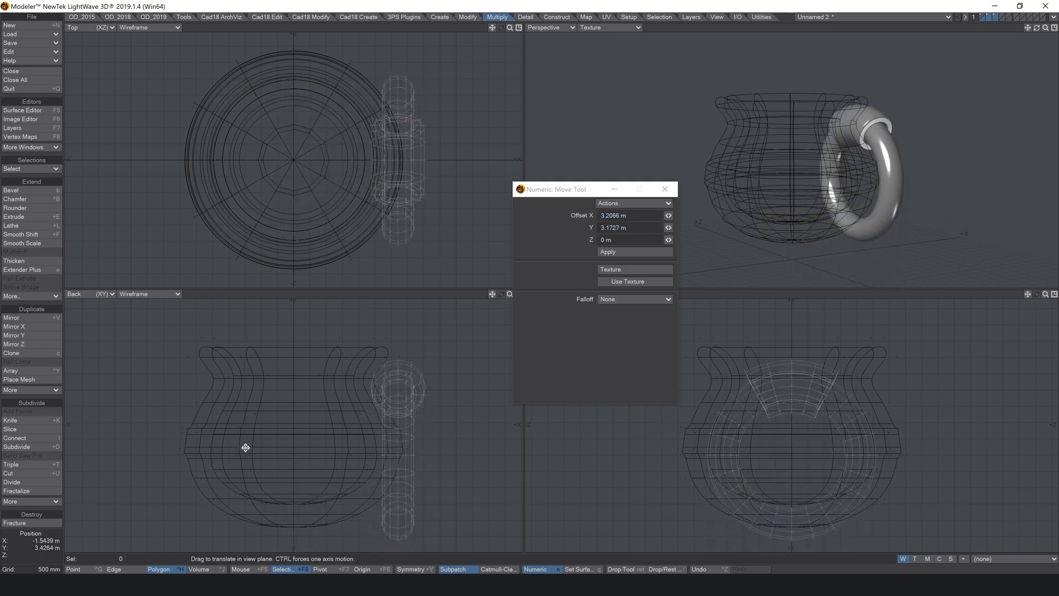
Scale the ring handle to 45 % and move it by about -373 mm in X and 1.19 m in Y to the pot's neck
{"action": "key", "text": "shift+h"}
{"action": "left_click_drag", "start_coordinate": [236, 447], "coordinate": [182, 447]}
{"action": "key", "text": "t"}
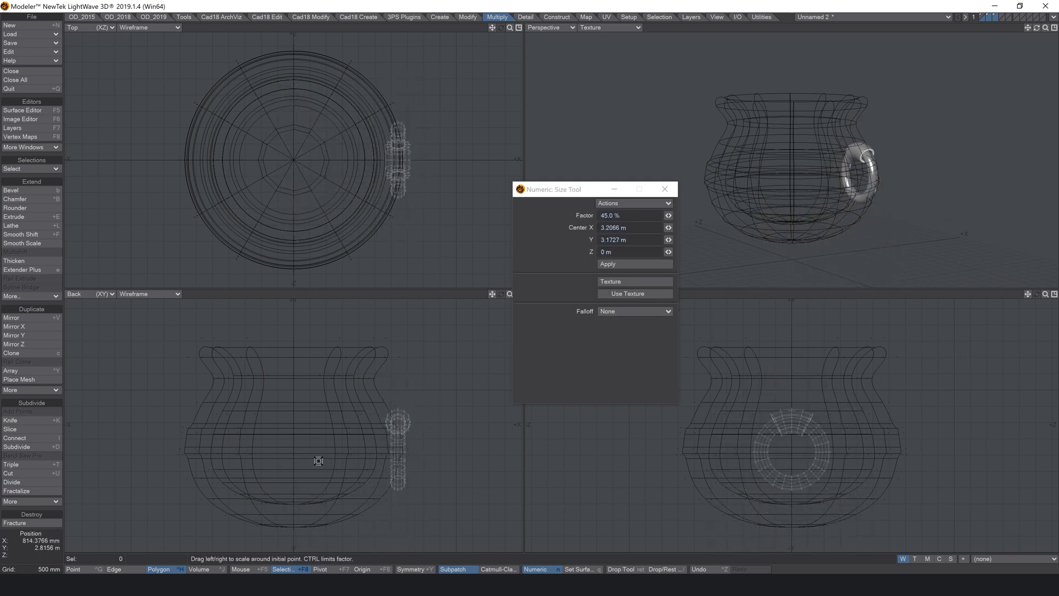
{"action": "left_click_drag", "start_coordinate": [318, 461], "coordinate": [306, 422]}
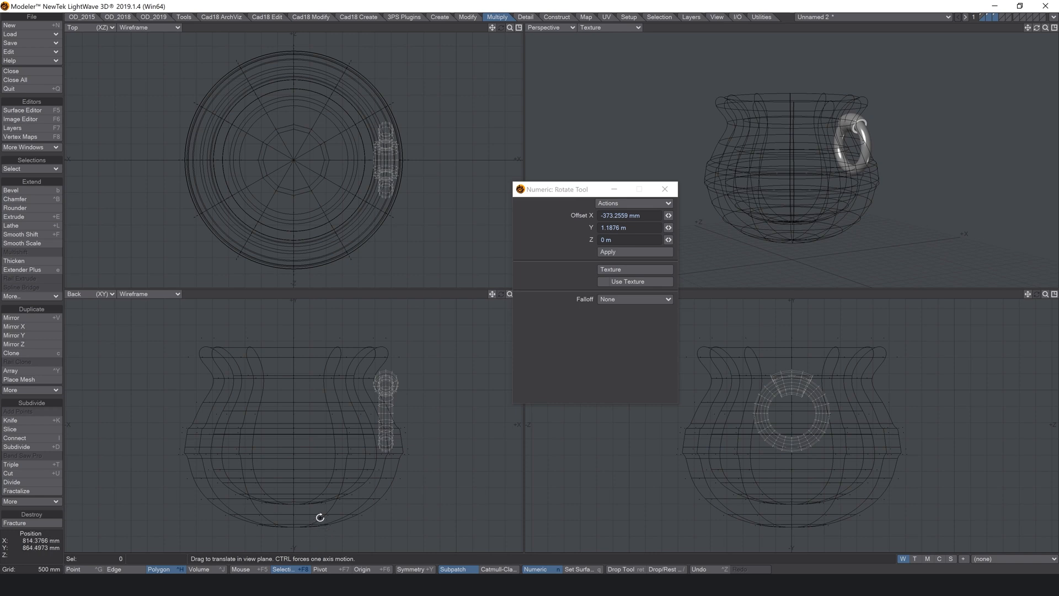
Rotate the handle 28° about Z at the pot's neck and fine-tune it by -3° with the action center set to Mouse
{"action": "key", "text": "y"}
{"action": "left_click_drag", "start_coordinate": [374, 378], "coordinate": [385, 379]}
{"action": "key", "text": "t"}
{"action": "key", "text": "y"}
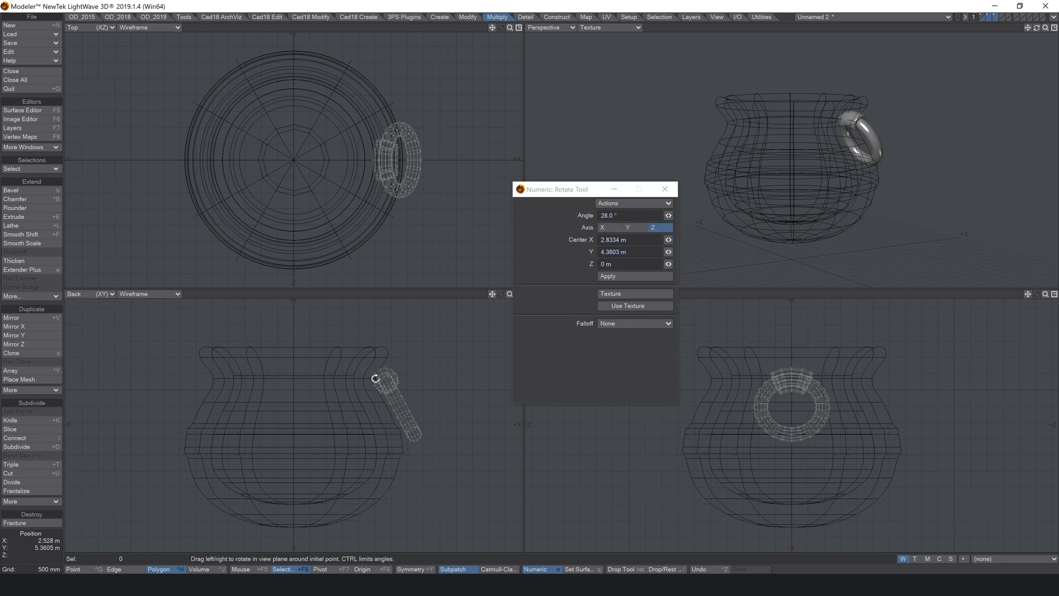
{"action": "left_click_drag", "start_coordinate": [387, 361], "coordinate": [376, 374]}
{"action": "key", "text": "shift+F5"}
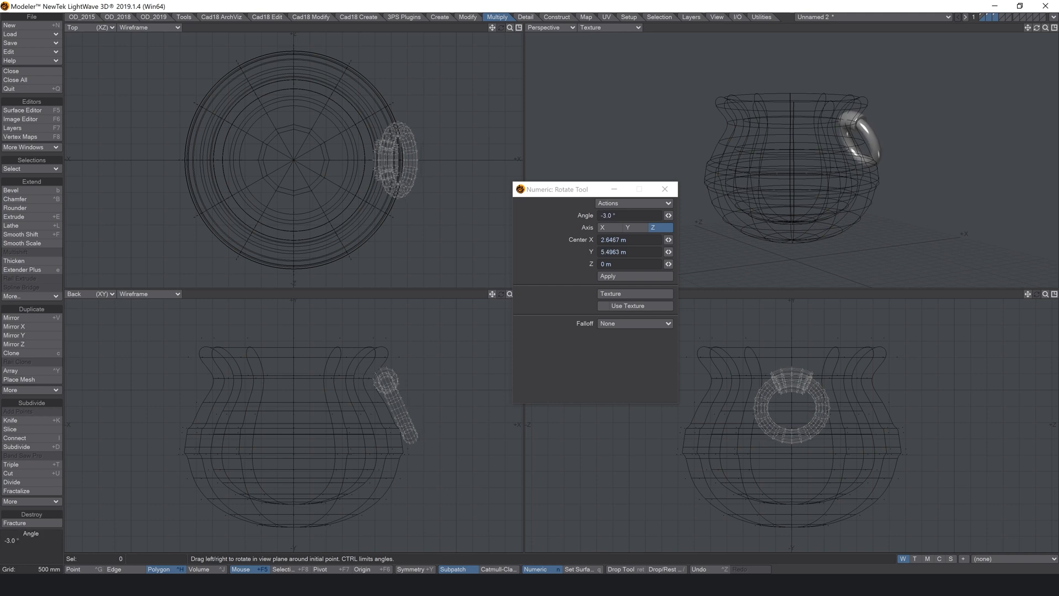
{"action": "key", "text": "Return"}
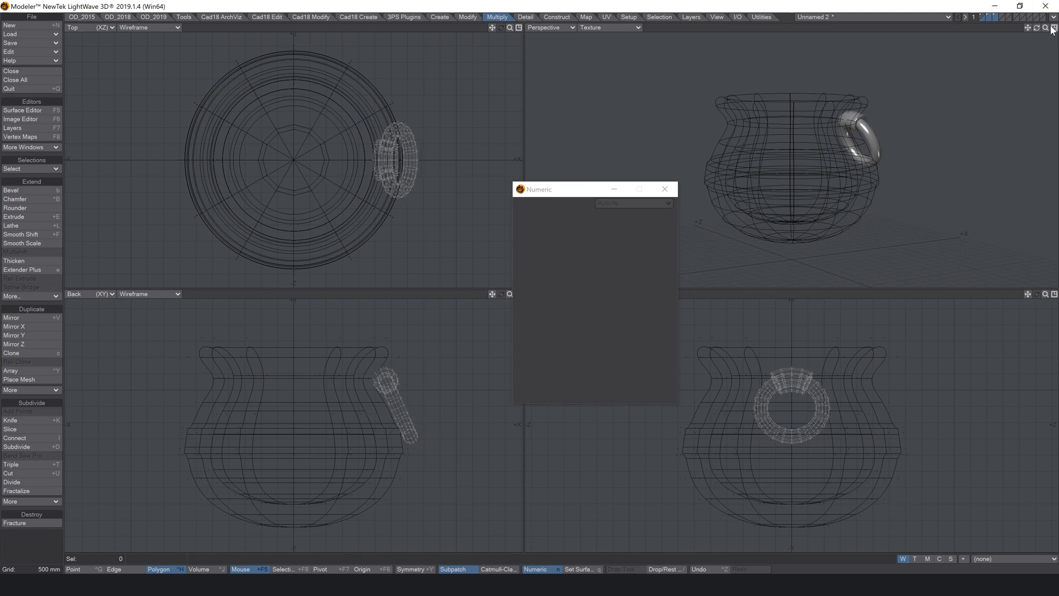
Mirror the ring handle across the X axis about centre 0 m, with Merge Points off
{"action": "mouse_move", "coordinate": [1037, 27]}
{"action": "left_mouse_down"}
{"action": "mouse_move", "coordinate": [1009, 29]}
{"action": "mouse_move", "coordinate": [1037, 28]}
{"action": "left_mouse_up"}
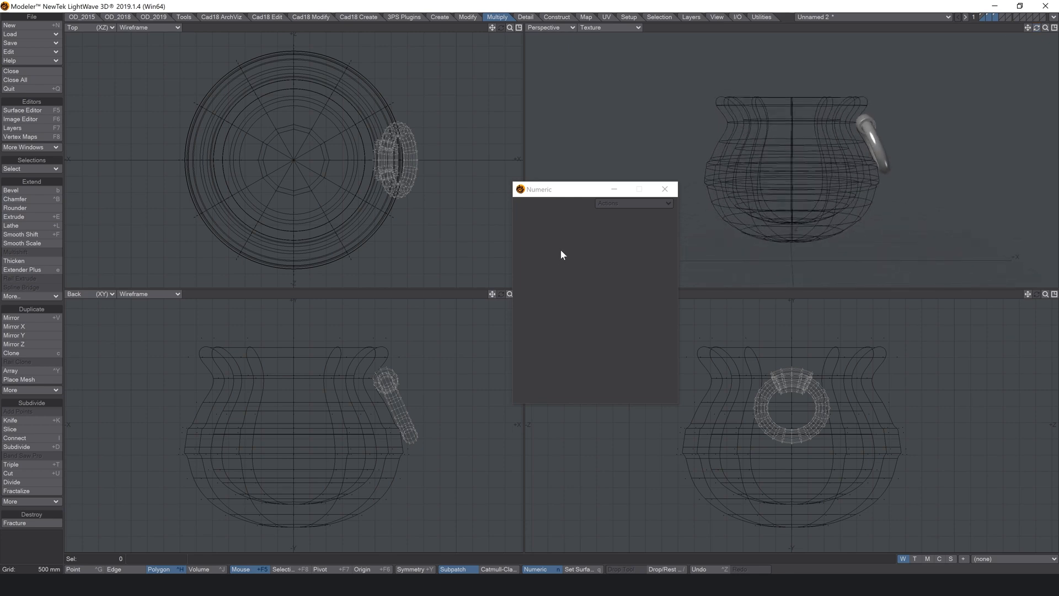
{"action": "key", "text": "shift+v"}
{"action": "key", "text": "n"}
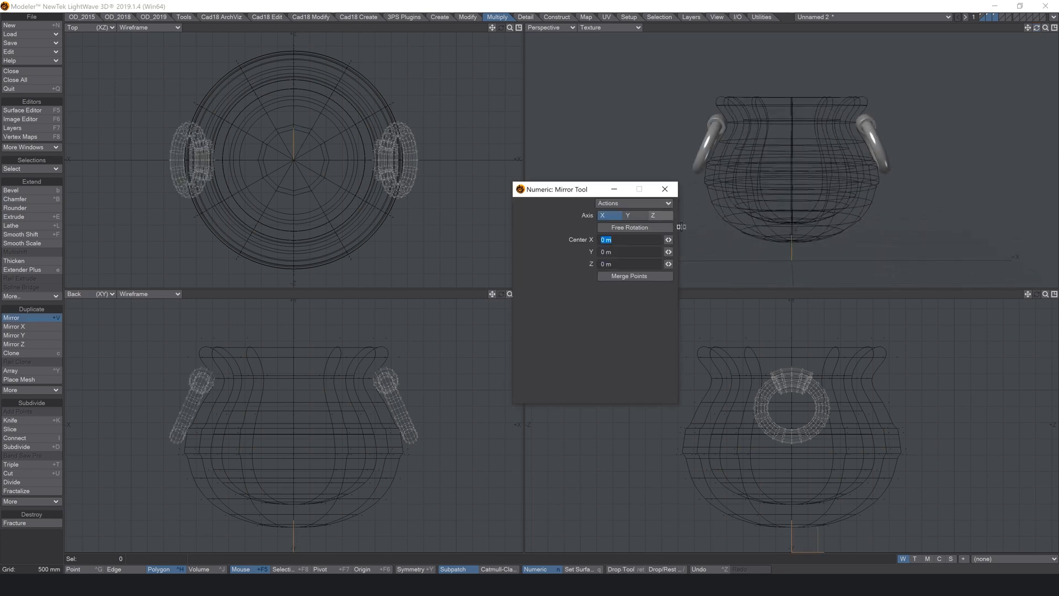
{"action": "left_click", "coordinate": [617, 277]}
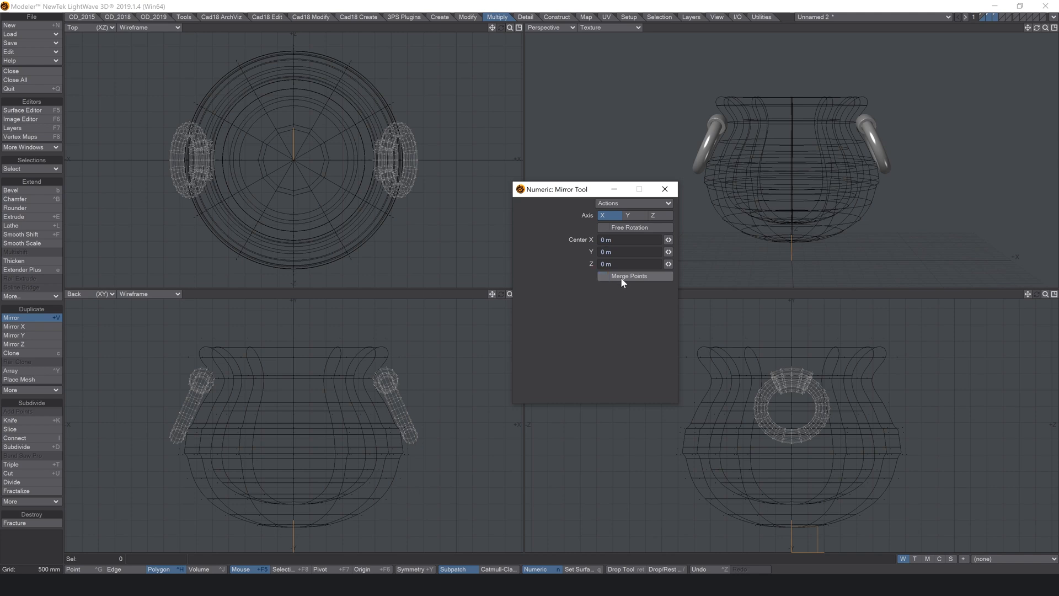
{"action": "left_click", "coordinate": [618, 279]}
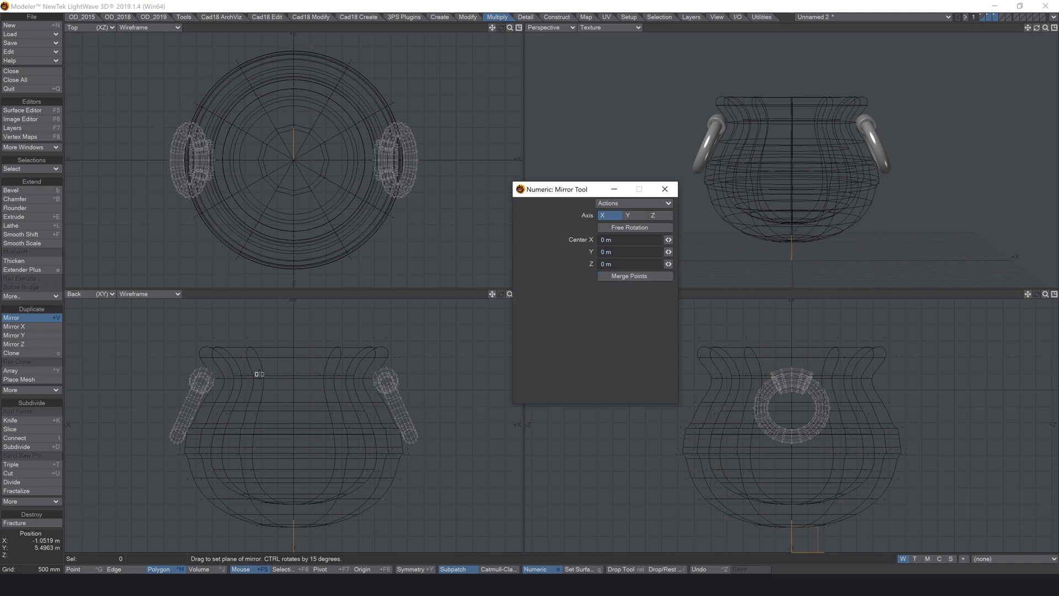
{"action": "key", "text": "Return"}
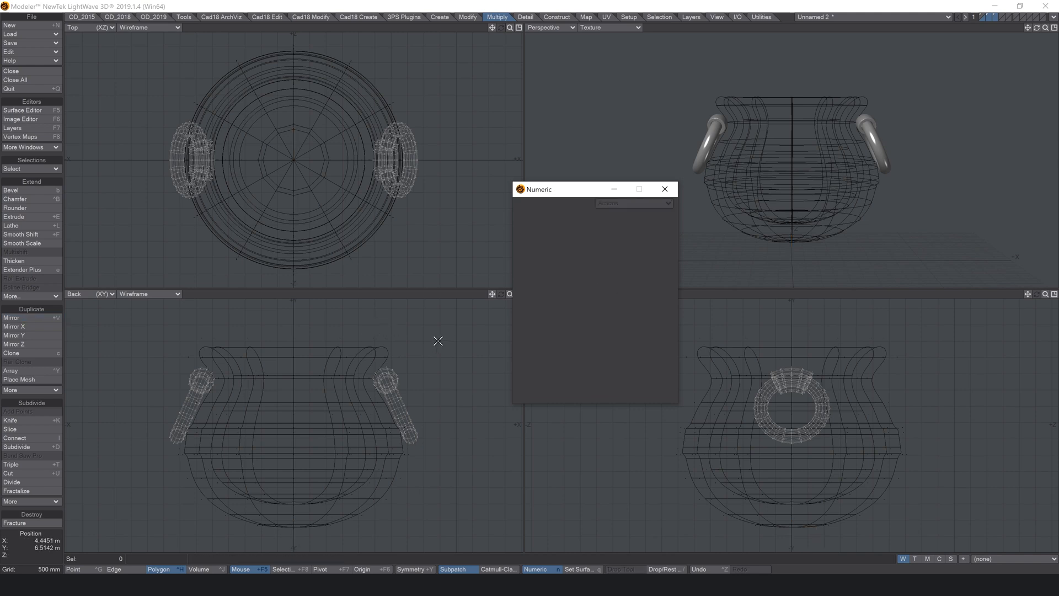
Cut both ring handles, paste them into the pot's layer and clear the selection
{"action": "key", "text": "Delete"}
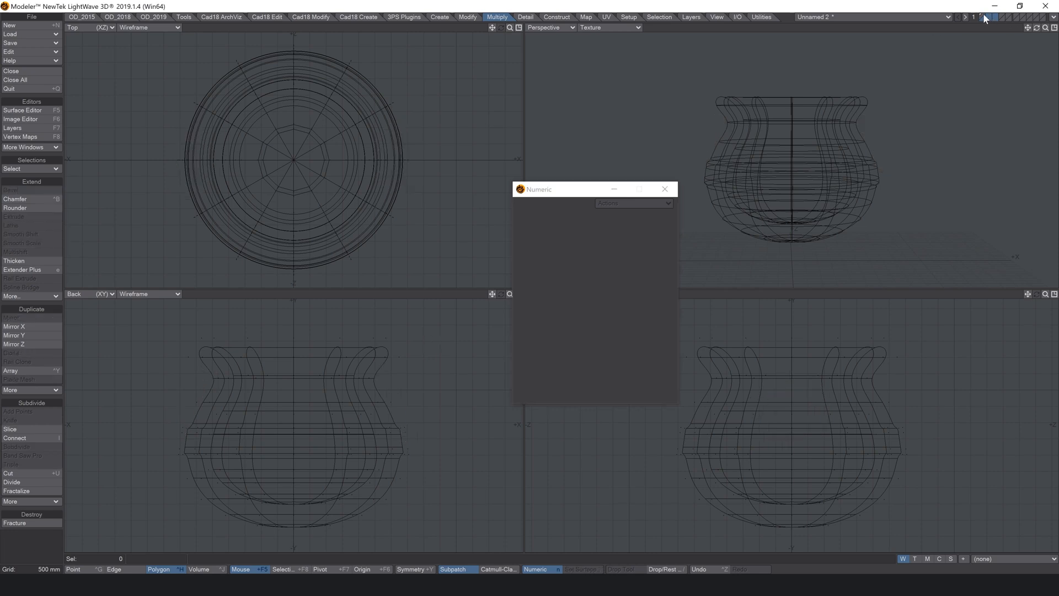
{"action": "left_click", "coordinate": [983, 16]}
{"action": "key", "text": "ctrl+v"}
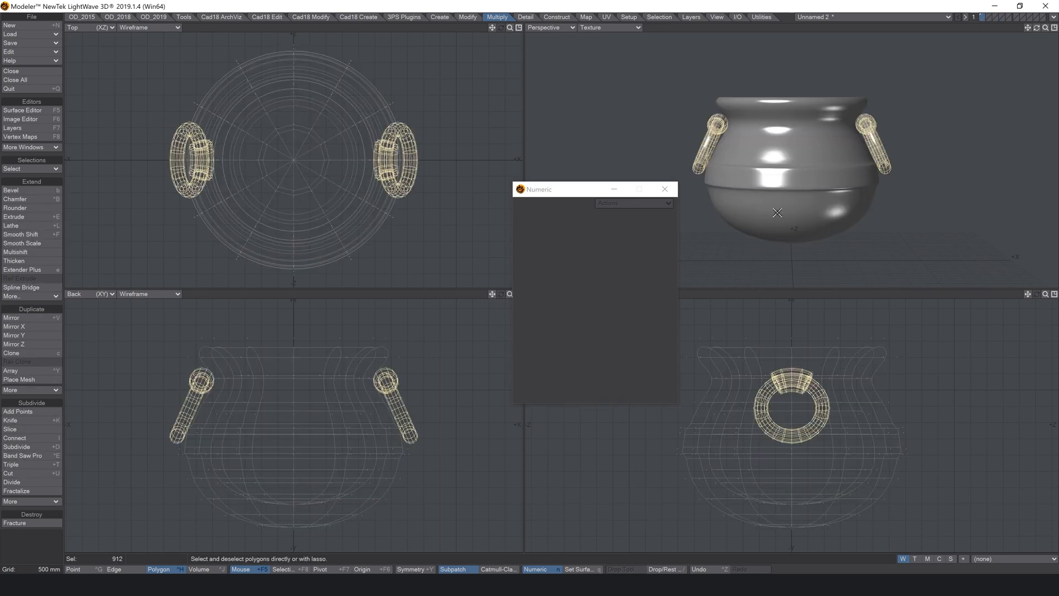
{"action": "key", "text": "slash"}
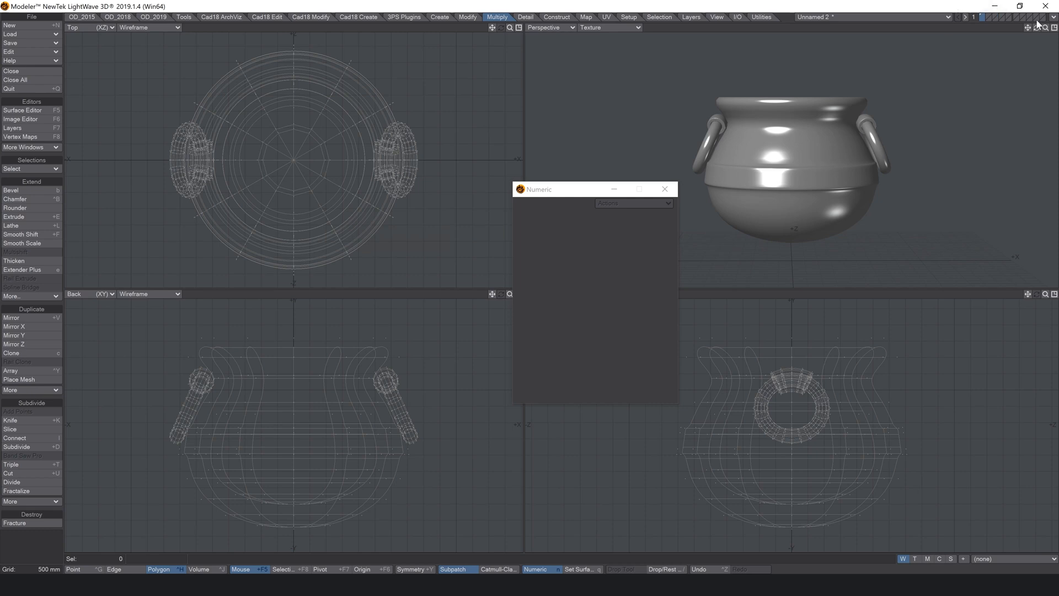
{"action": "mouse_move", "coordinate": [1037, 27]}
{"action": "left_mouse_down"}
{"action": "mouse_move", "coordinate": [1026, 30]}
{"action": "mouse_move", "coordinate": [1037, 29]}
{"action": "left_mouse_up"}
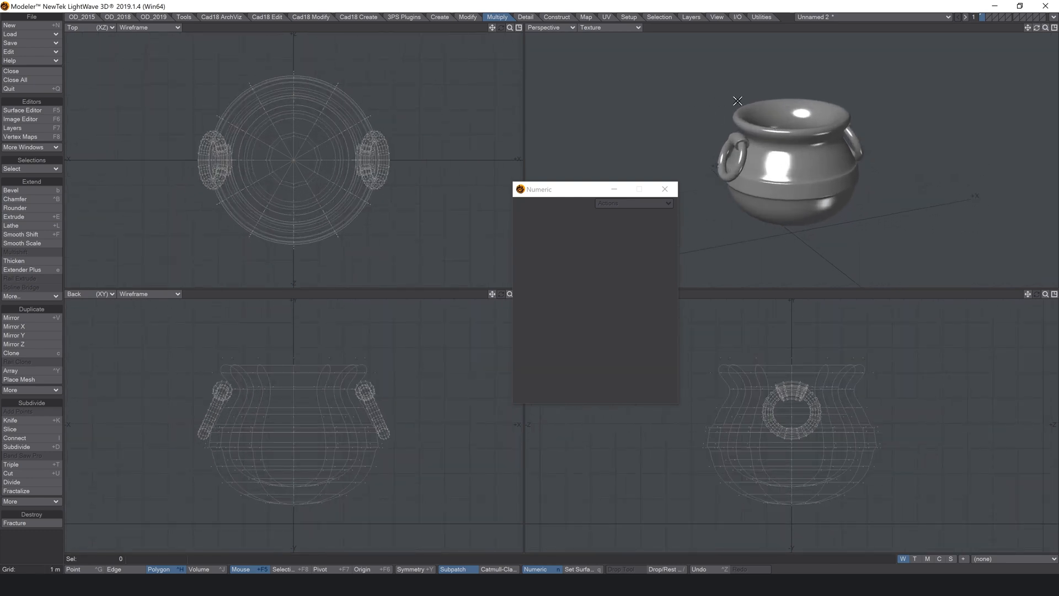
In the empty second layer with the pot as background, create a flat square about 844 mm wide and centre it at the origin
{"action": "left_click", "coordinate": [989, 17]}
{"action": "left_click", "coordinate": [983, 20]}
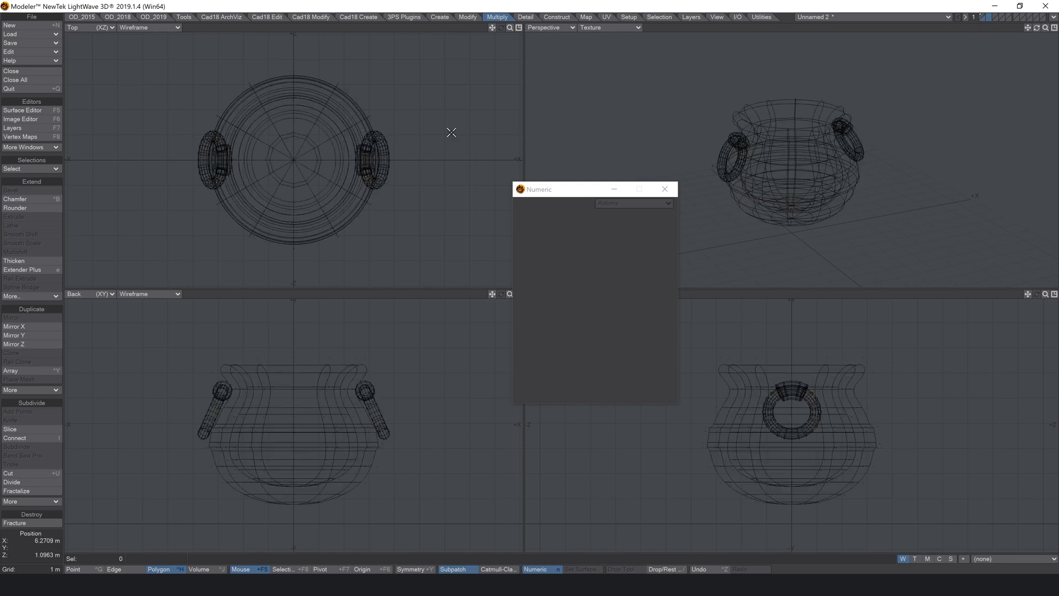
{"action": "left_click", "coordinate": [444, 17]}
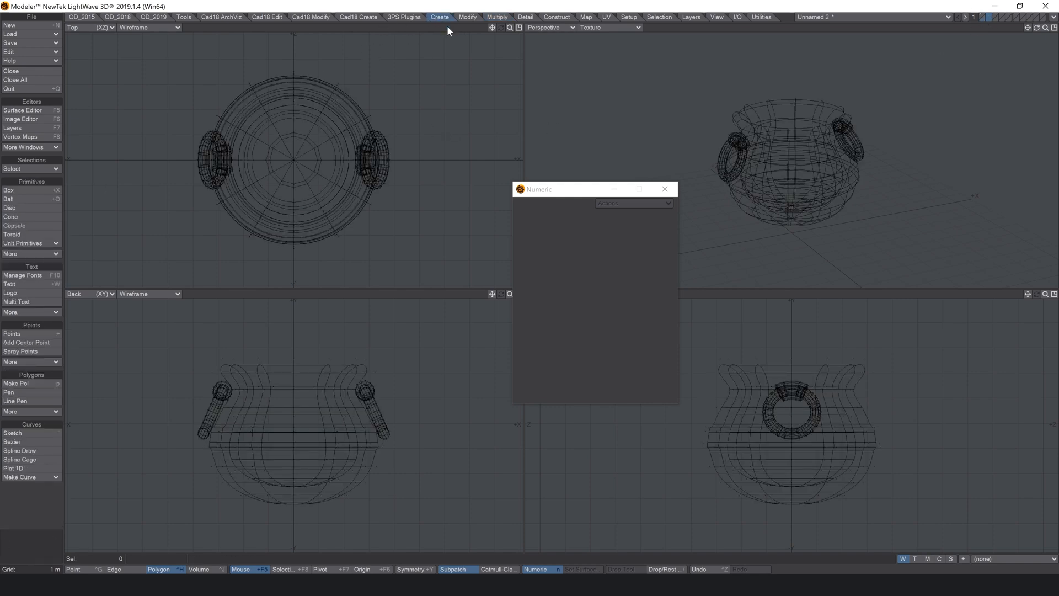
{"action": "left_click", "coordinate": [11, 191]}
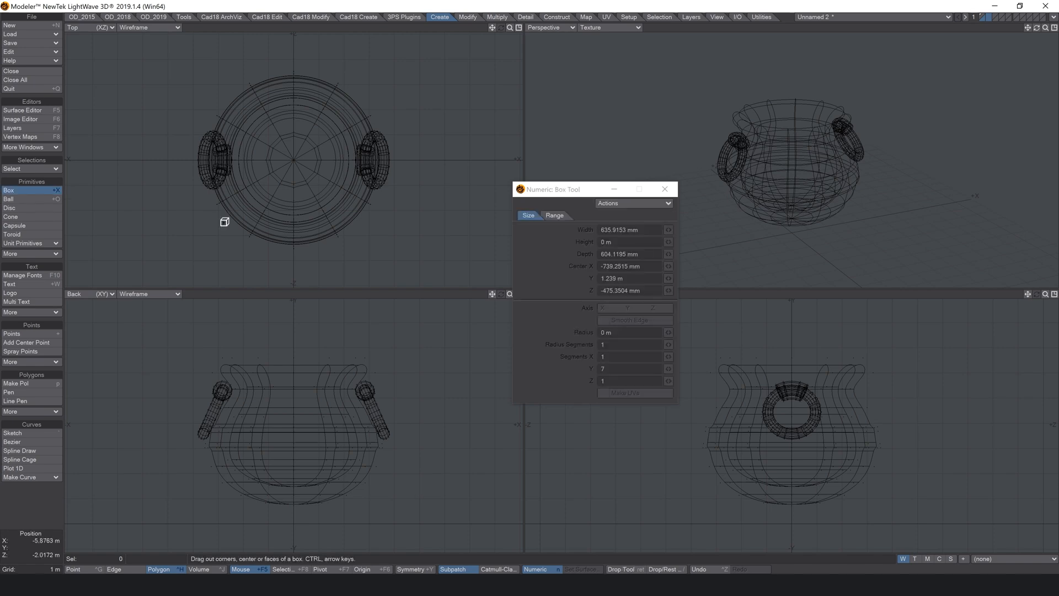
{"action": "left_click_drag", "start_coordinate": [279, 240], "coordinate": [293, 265]}
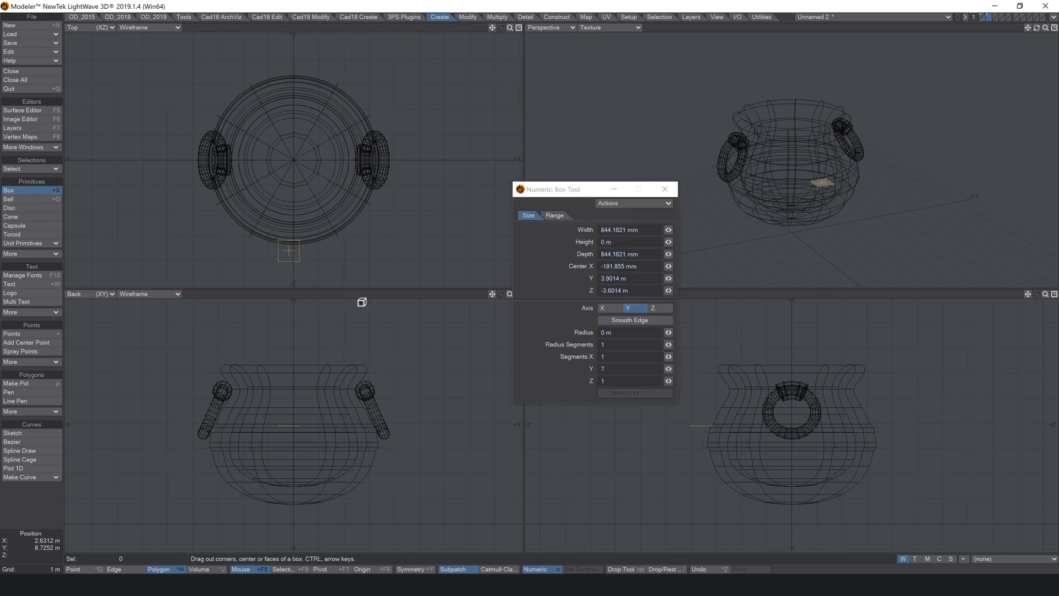
{"action": "key", "text": "F2"}
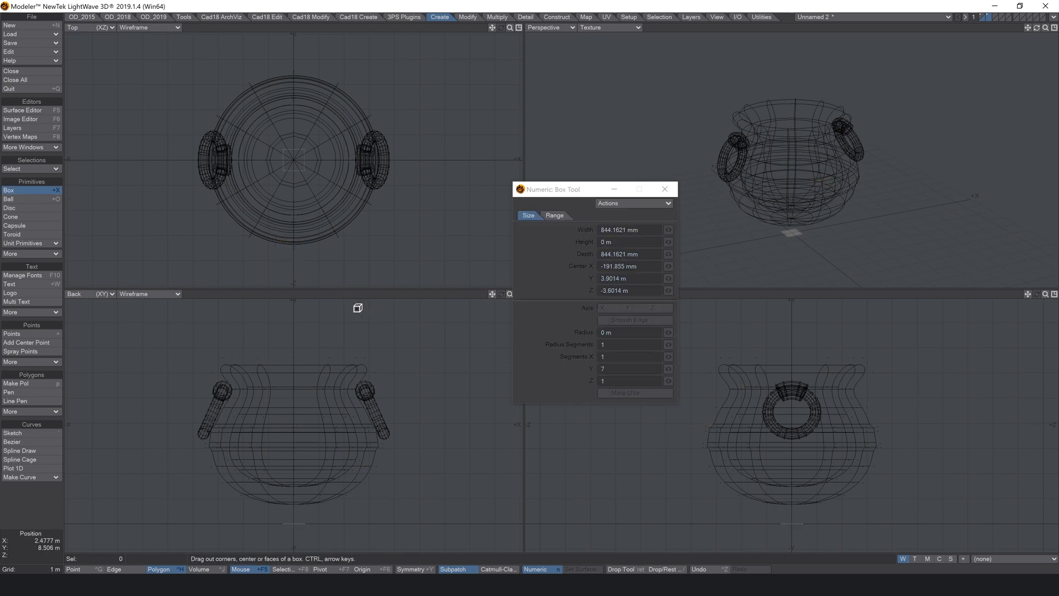
{"action": "key", "text": "space"}
{"action": "key", "text": "space"}
{"action": "key", "text": "space"}
{"action": "key", "text": "space"}
Select the flat square, tilt it in the side view and move it onto the underside of the pot toward -Z
{"action": "left_click", "coordinate": [300, 169]}
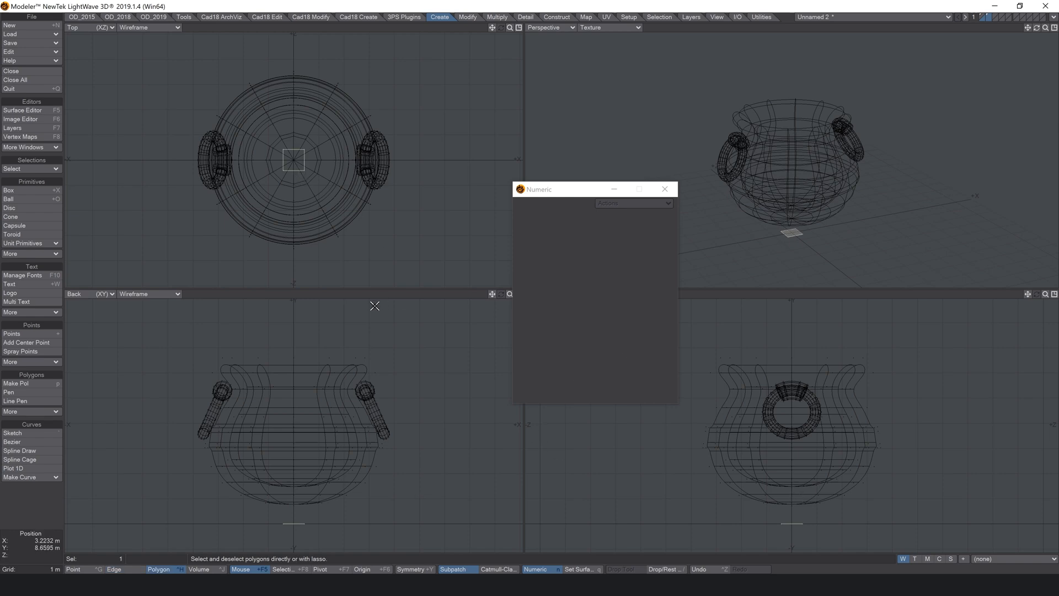
{"action": "key", "text": "d"}
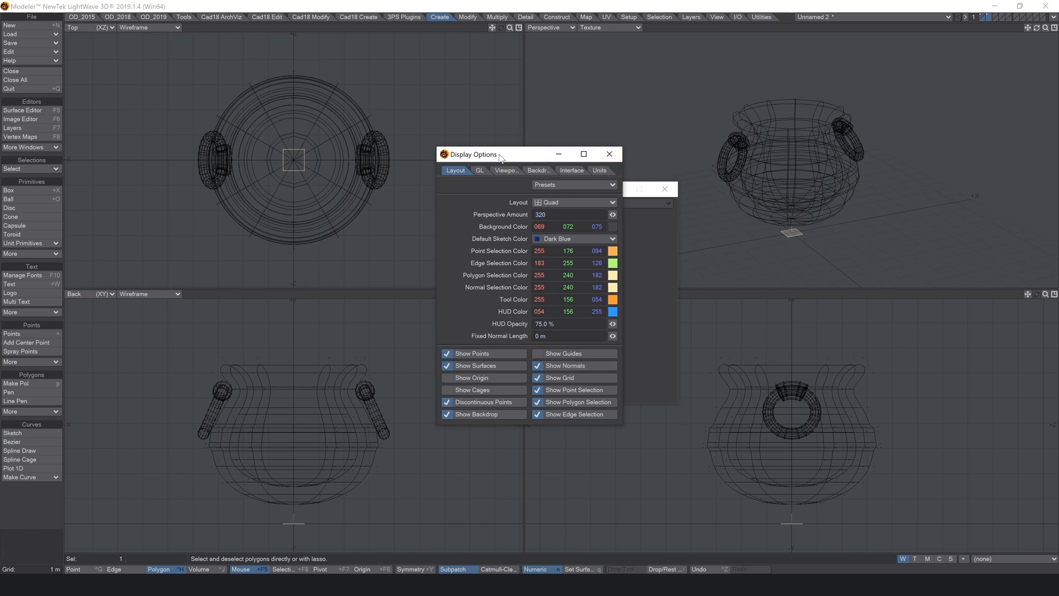
{"action": "left_click_drag", "start_coordinate": [500, 156], "coordinate": [534, 114]}
{"action": "key", "text": "y"}
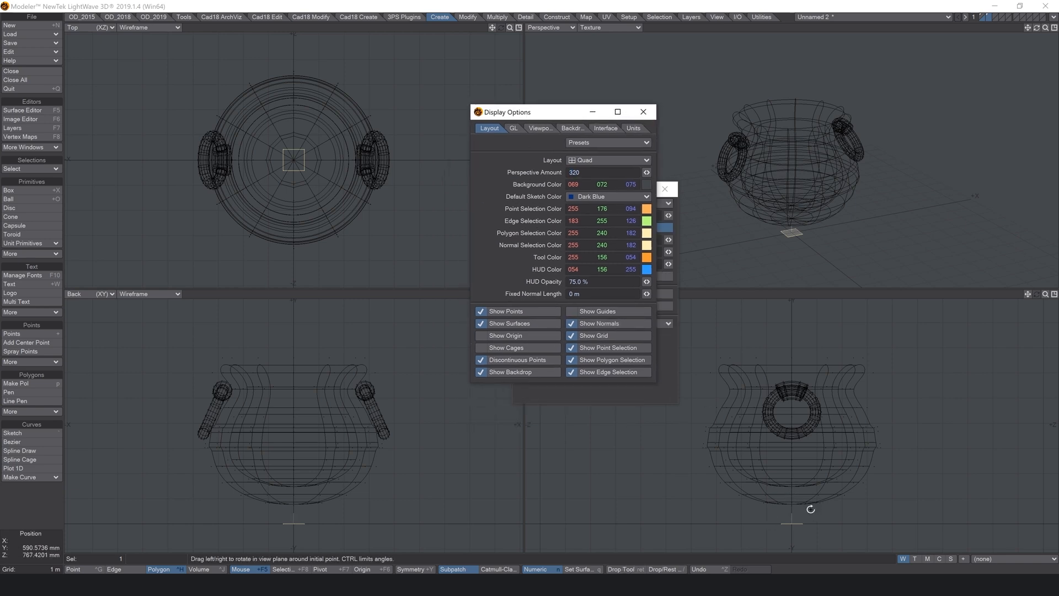
{"action": "left_click_drag", "start_coordinate": [801, 510], "coordinate": [719, 510]}
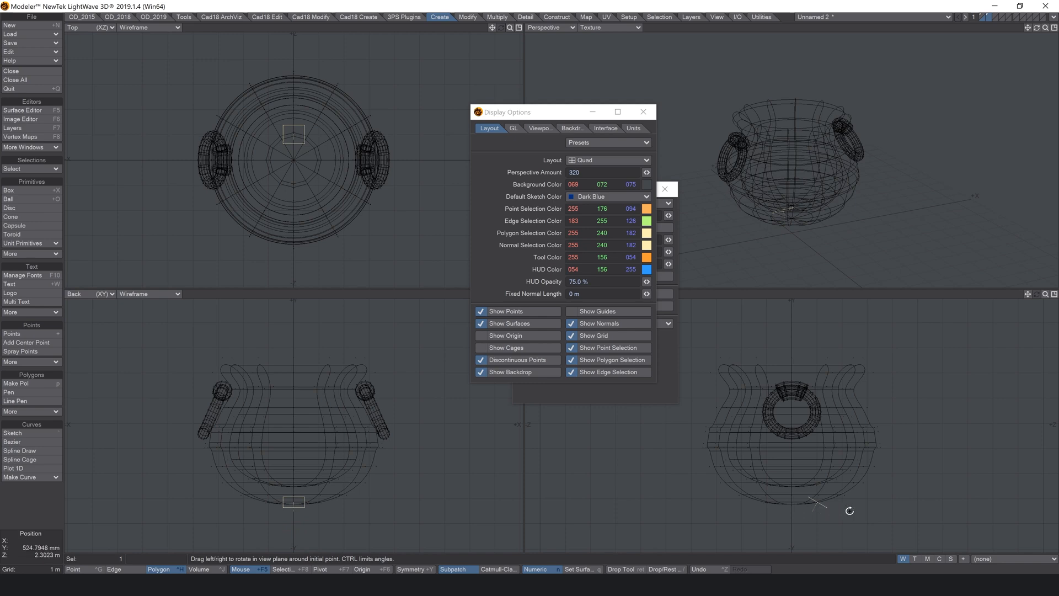
{"action": "key", "text": "t"}
{"action": "left_click_drag", "start_coordinate": [850, 510], "coordinate": [787, 500]}
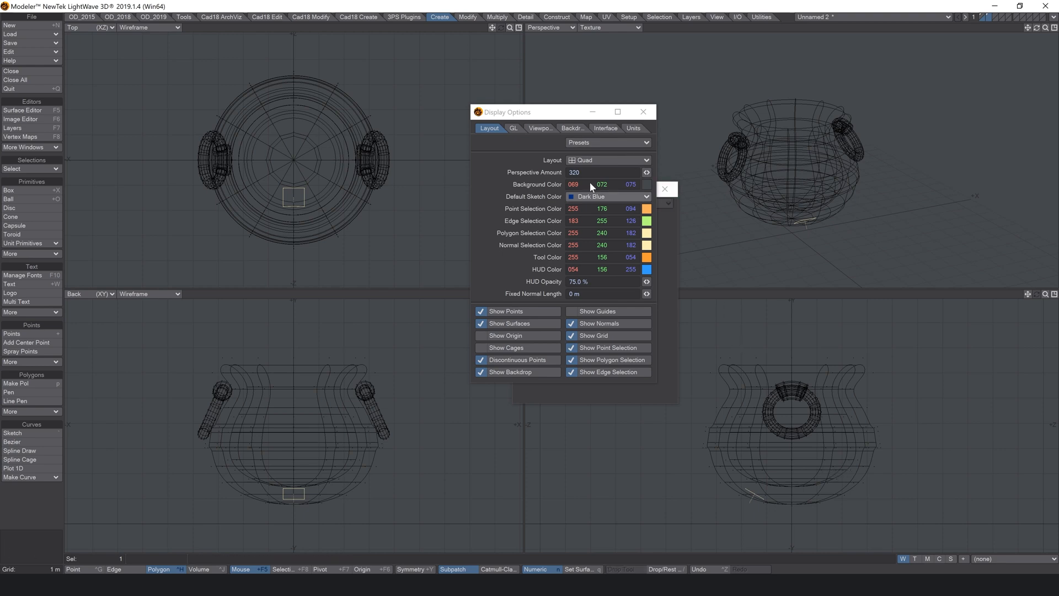
{"action": "left_click", "coordinate": [643, 112]}
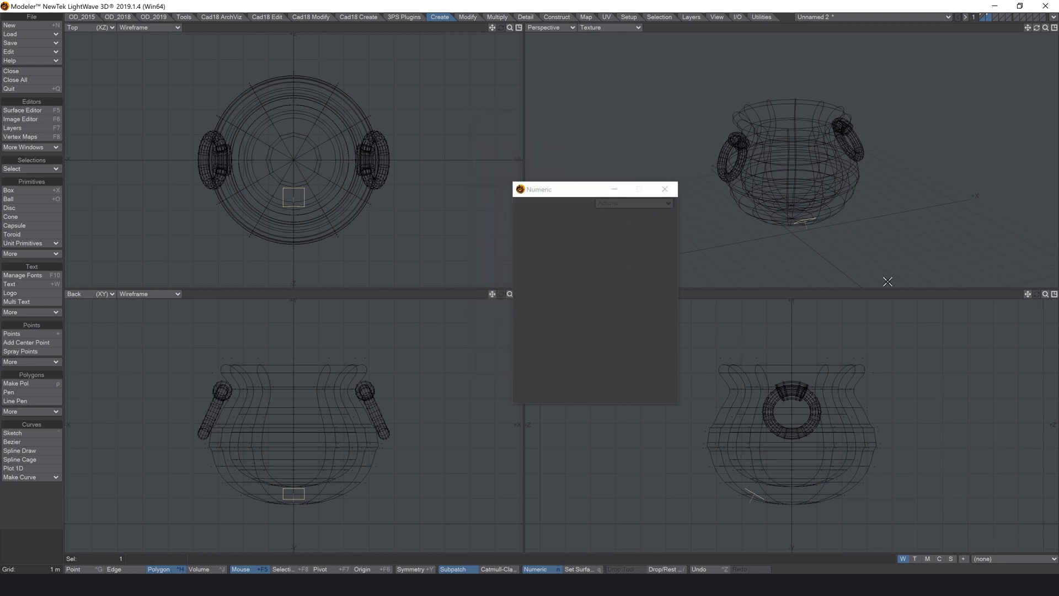
Deselect the square and extrude it with Magic Bevel along a freehand winding path below the pot
{"action": "key", "text": "shift+a"}
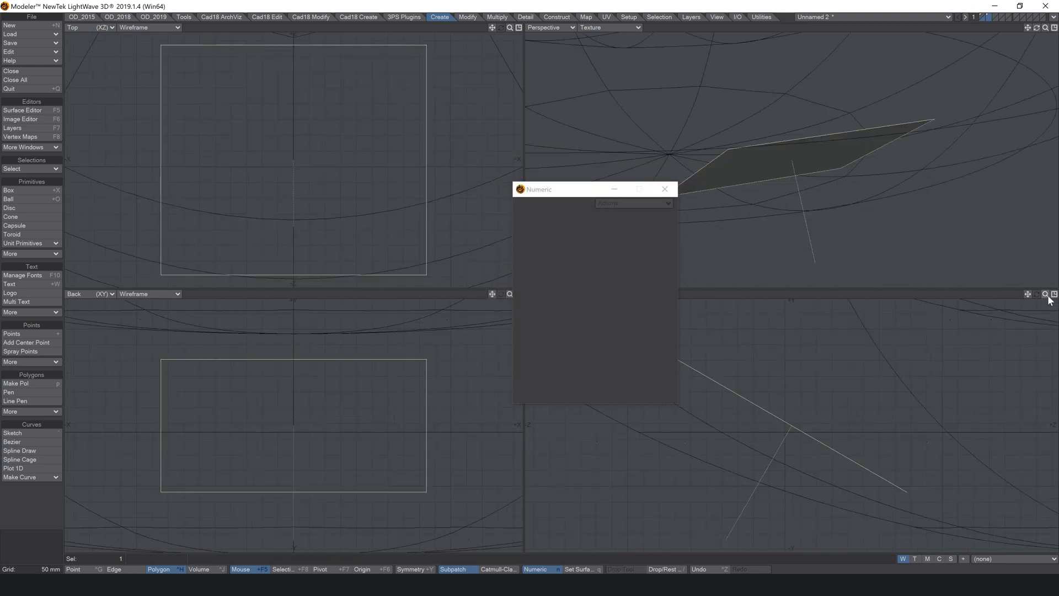
{"action": "left_click_drag", "start_coordinate": [1046, 294], "coordinate": [919, 344]}
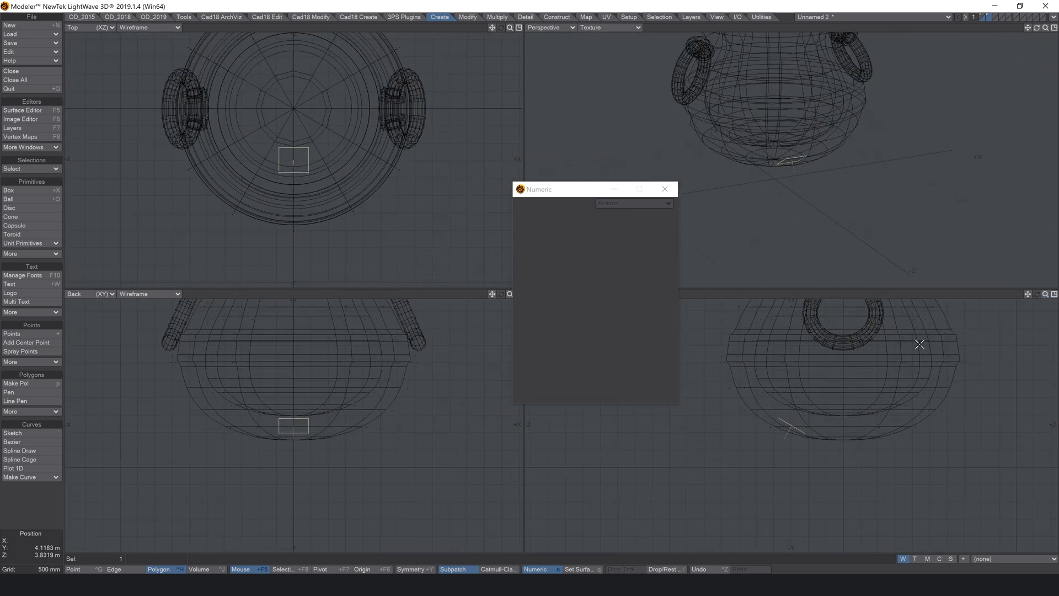
{"action": "left_click", "coordinate": [288, 426]}
{"action": "left_click", "coordinate": [488, 18]}
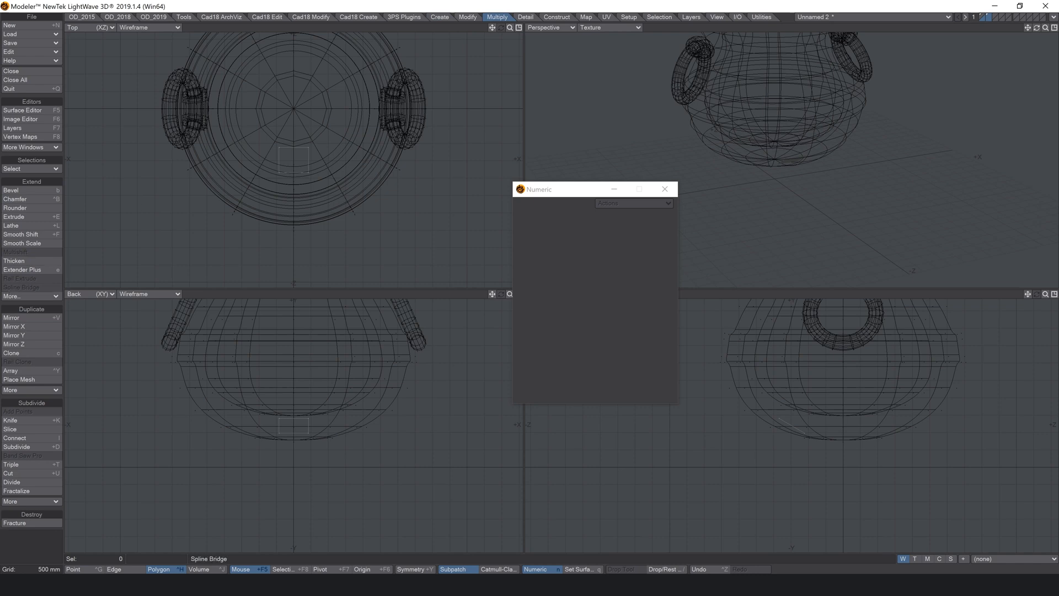
{"action": "left_click", "coordinate": [12, 297]}
{"action": "left_click", "coordinate": [29, 296]}
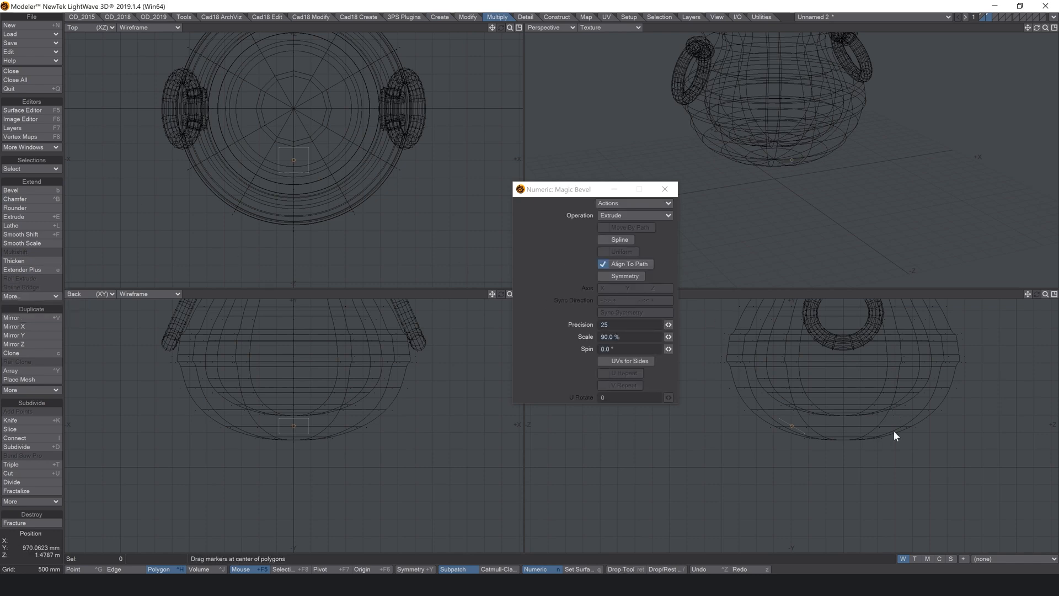
{"action": "mouse_move", "coordinate": [792, 426]}
{"action": "left_mouse_down"}
{"action": "mouse_move", "coordinate": [647, 466]}
{"action": "mouse_move", "coordinate": [710, 506]}
{"action": "mouse_move", "coordinate": [840, 482]}
{"action": "left_mouse_up"}
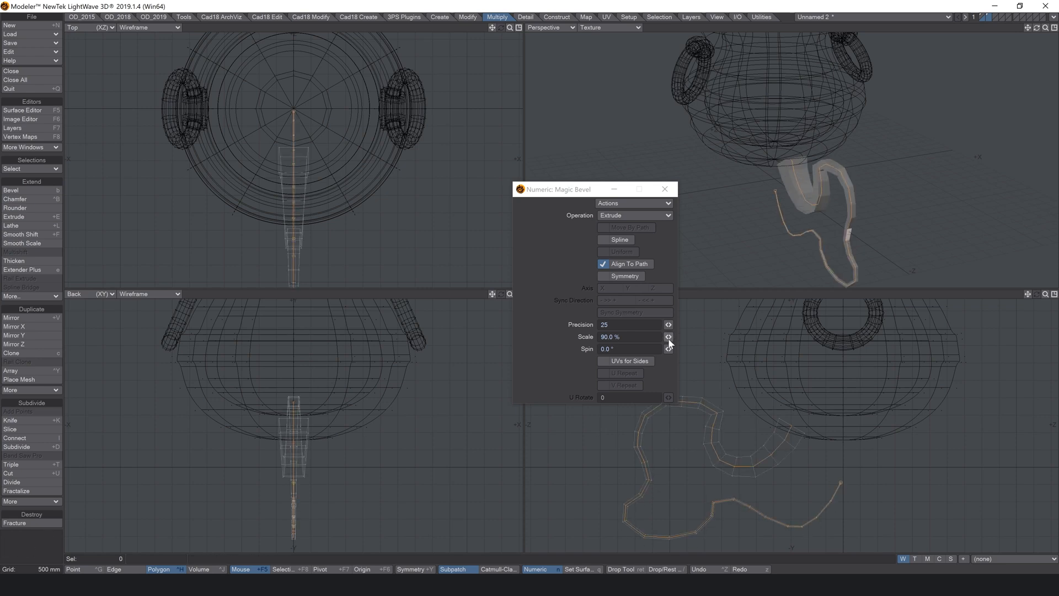
Set the winding extrusion's scale to 95% and reshape its path by moving knots near the pot and at the free end
{"action": "left_click_drag", "start_coordinate": [668, 337], "coordinate": [676, 337]}
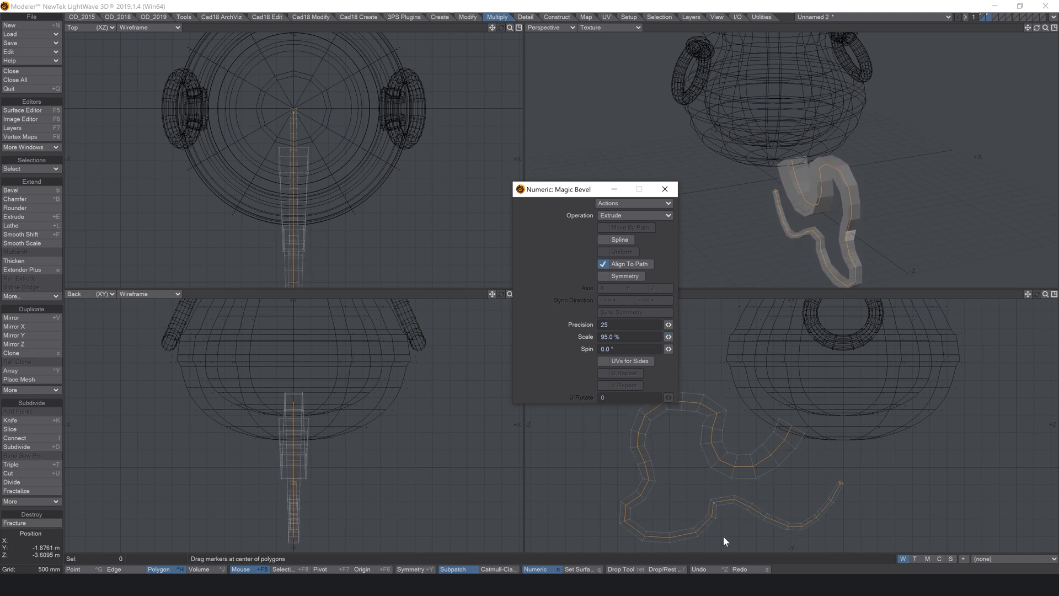
{"action": "left_click", "coordinate": [618, 216]}
{"action": "left_click", "coordinate": [625, 224]}
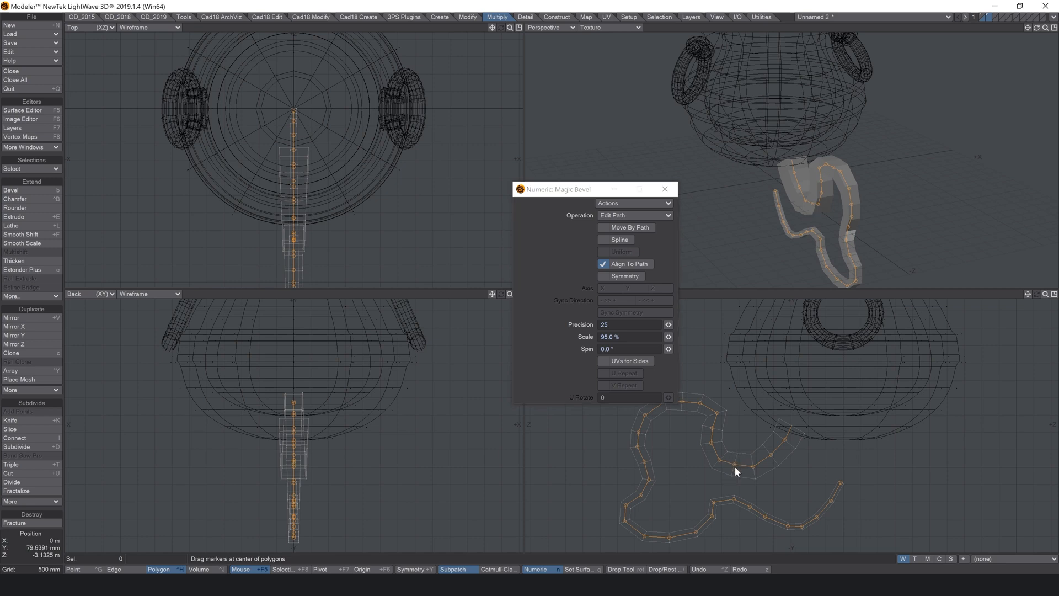
{"action": "left_click_drag", "start_coordinate": [738, 459], "coordinate": [742, 474]}
{"action": "mouse_move", "coordinate": [841, 483]}
{"action": "left_mouse_down"}
{"action": "mouse_move", "coordinate": [843, 496]}
{"action": "mouse_move", "coordinate": [864, 499]}
{"action": "mouse_move", "coordinate": [833, 474]}
{"action": "mouse_move", "coordinate": [796, 488]}
{"action": "left_mouse_up"}
{"action": "left_click_drag", "start_coordinate": [792, 525], "coordinate": [779, 504]}
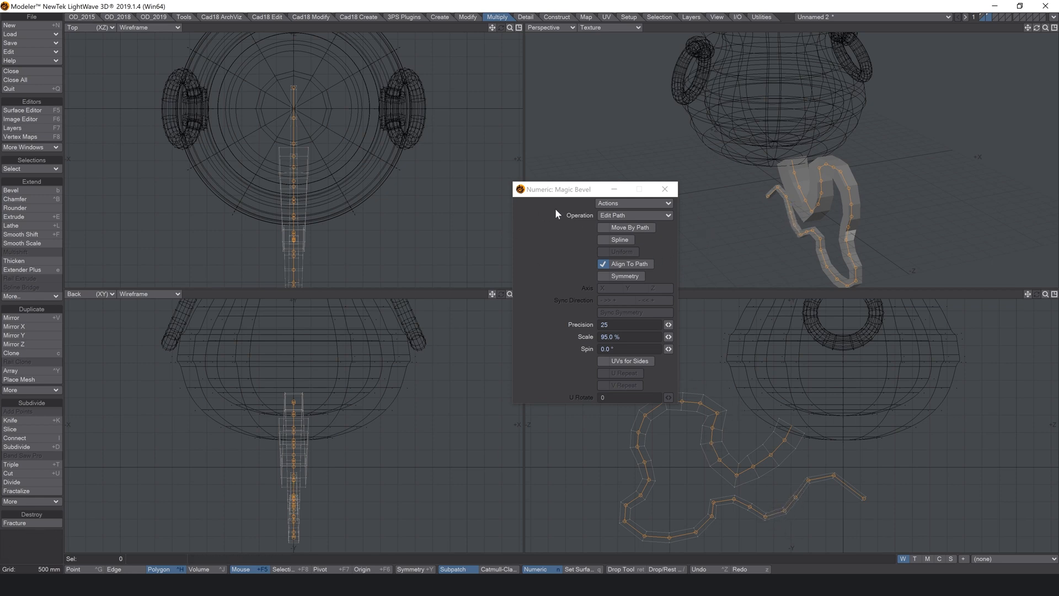
Delete several knots at the free end and along the upper bends of the extrusion path, and apply the extrusion
{"action": "left_click", "coordinate": [616, 215]}
{"action": "left_click", "coordinate": [632, 219]}
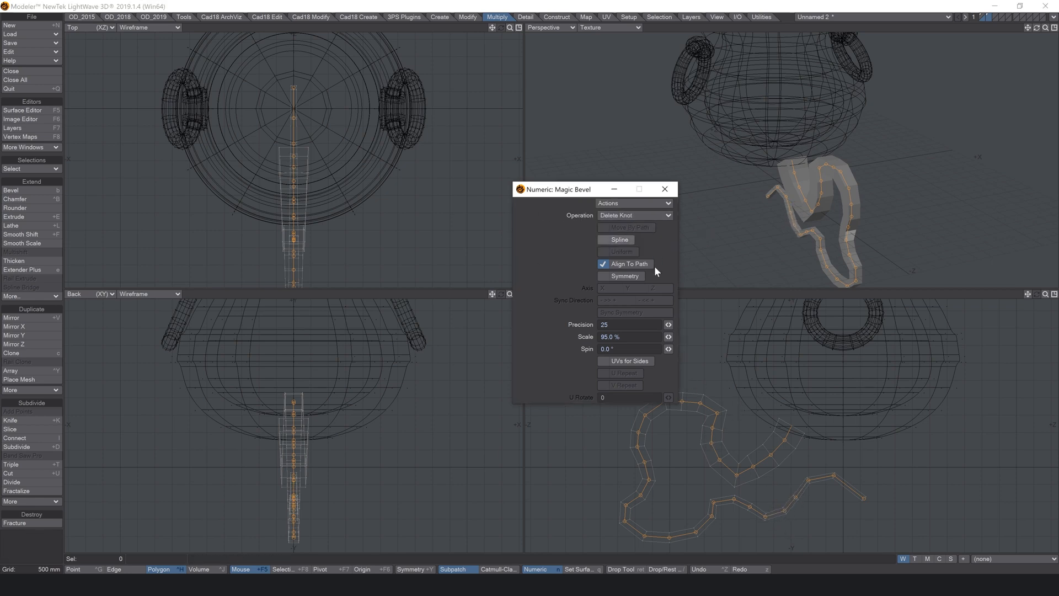
{"action": "left_click", "coordinate": [834, 478]}
{"action": "left_click", "coordinate": [808, 479]}
{"action": "left_click", "coordinate": [862, 499]}
{"action": "left_click", "coordinate": [795, 498]}
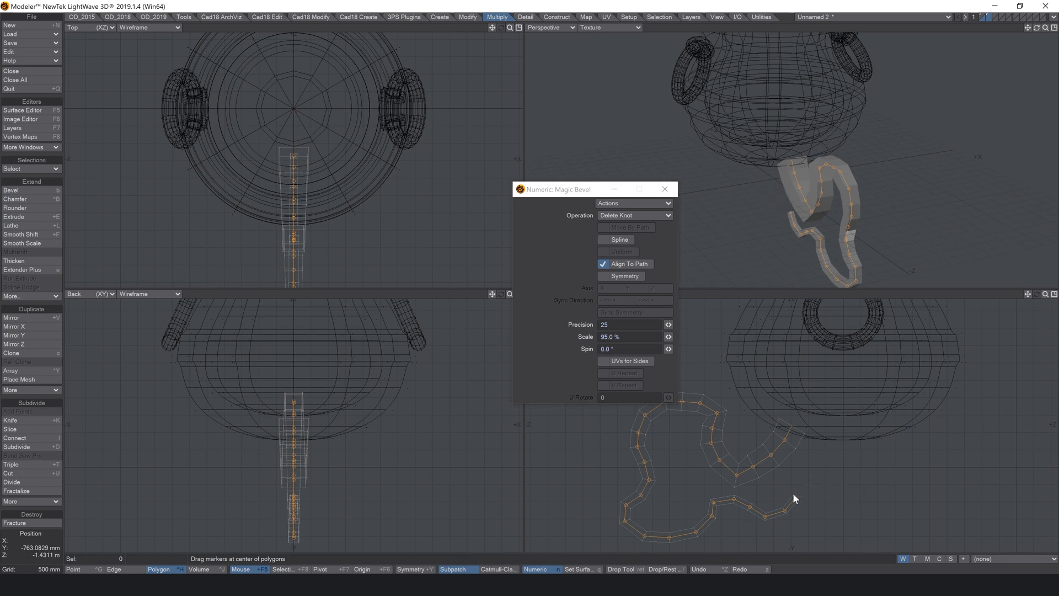
{"action": "left_click", "coordinate": [734, 471]}
{"action": "left_click", "coordinate": [753, 464]}
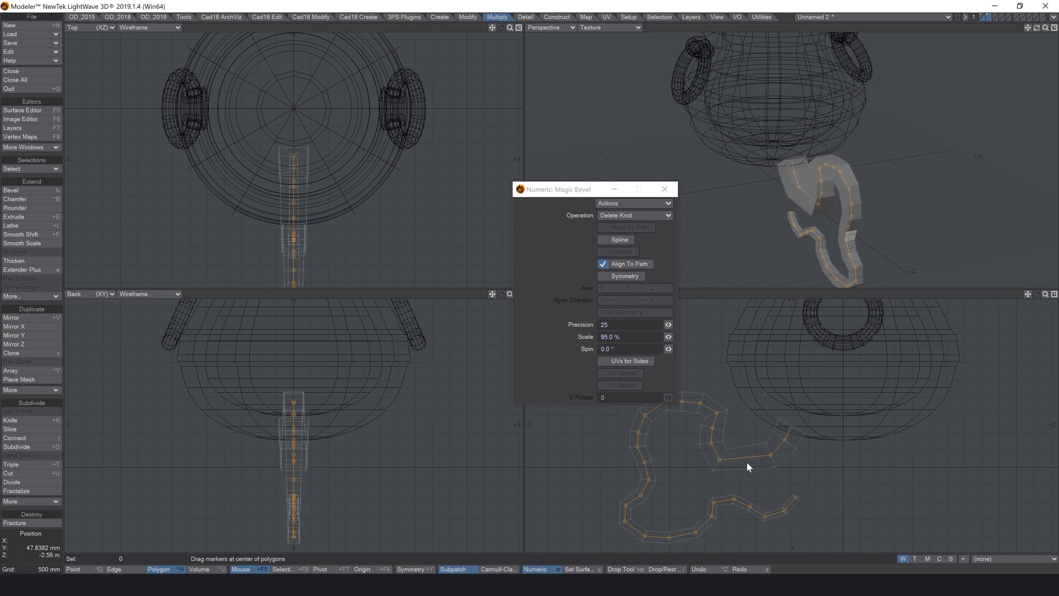
{"action": "left_click", "coordinate": [712, 442]}
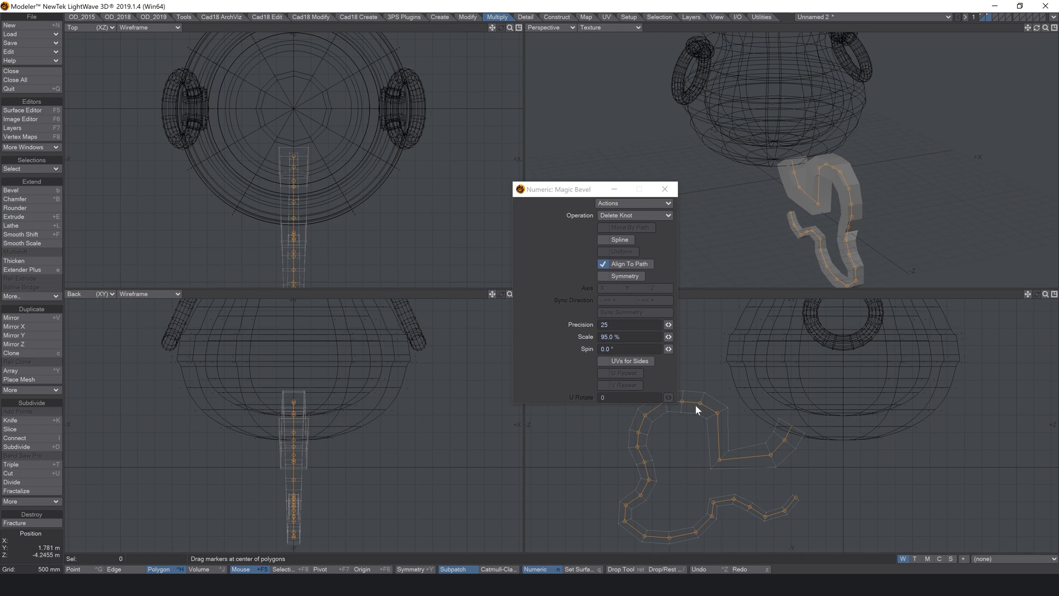
{"action": "left_click", "coordinate": [699, 404]}
{"action": "left_click", "coordinate": [642, 416]}
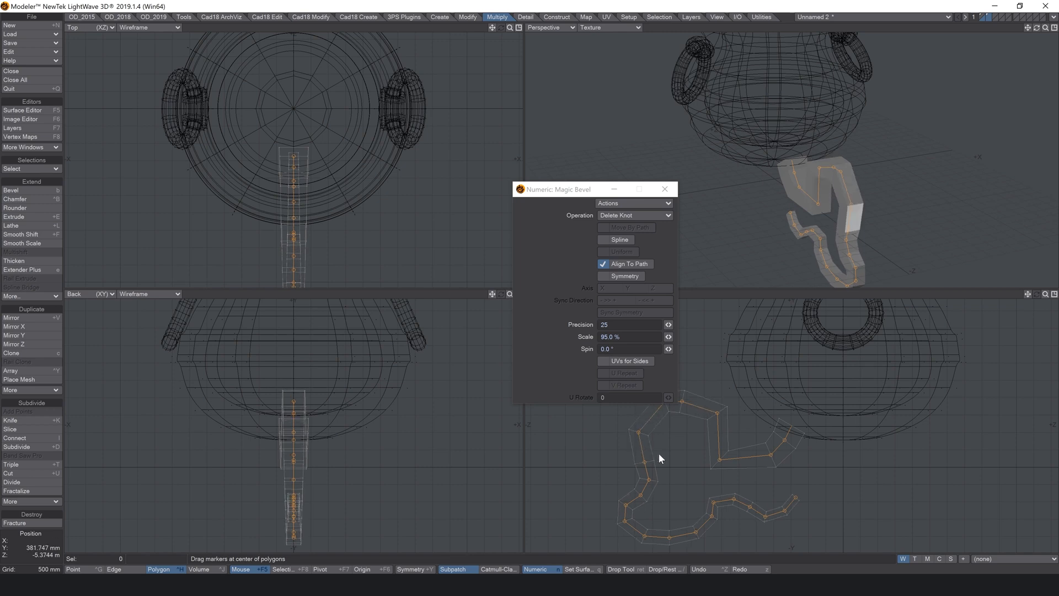
{"action": "key", "text": "Return"}
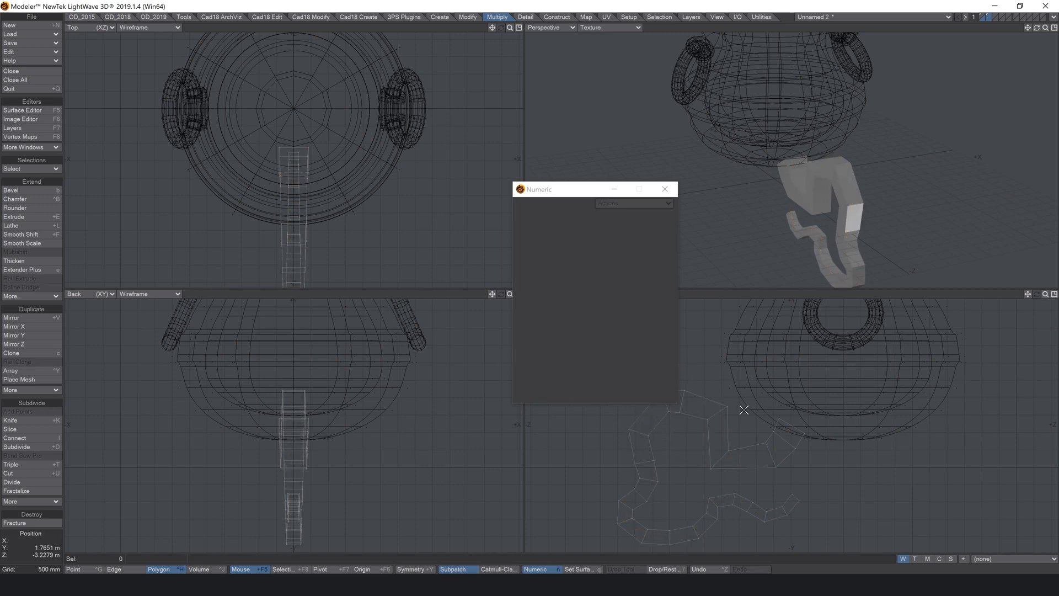
Undo the winding extrusion and activate Magic Bevel again on the flat square with scale 90%
{"action": "key", "text": "ctrl+z"}
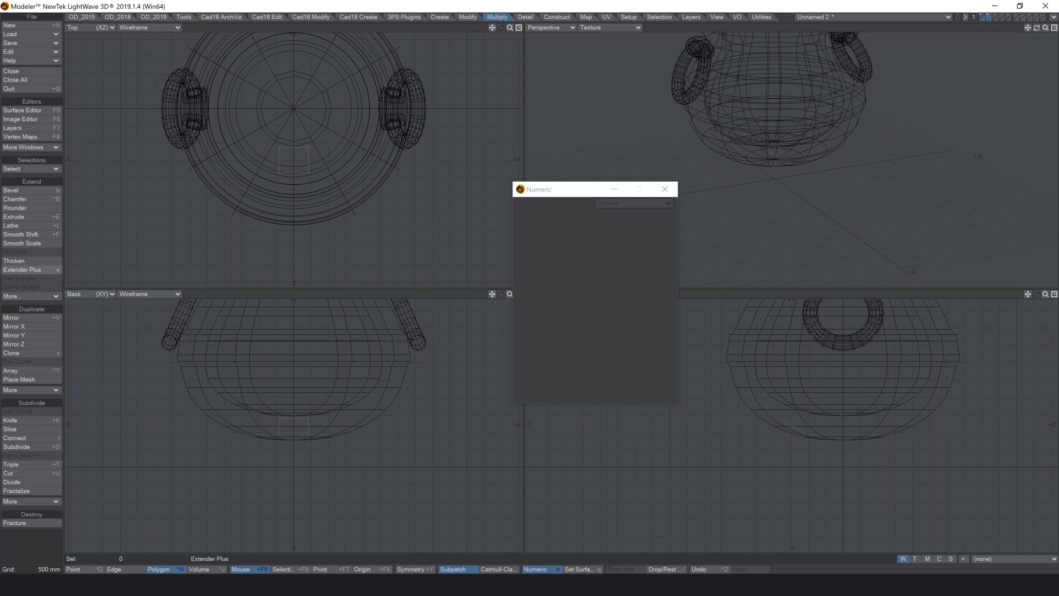
{"action": "left_click", "coordinate": [26, 296]}
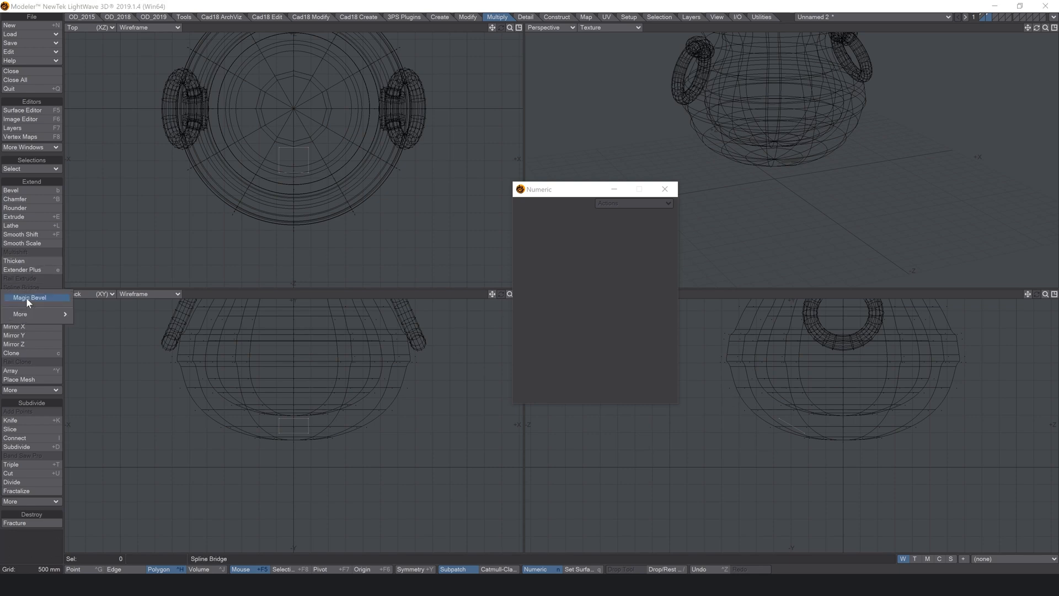
{"action": "left_click", "coordinate": [27, 298]}
{"action": "left_click", "coordinate": [625, 204]}
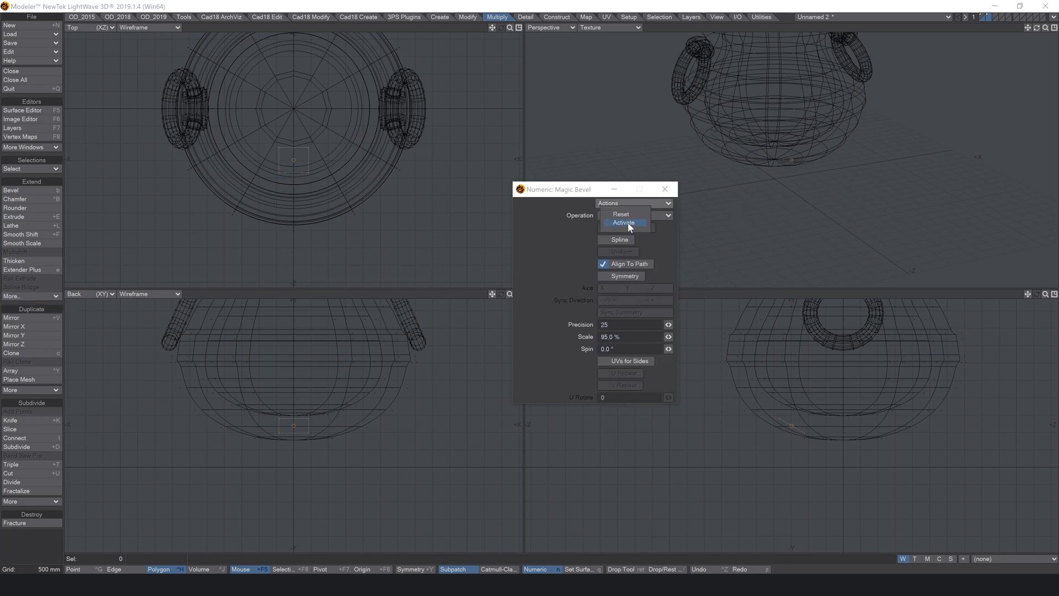
{"action": "left_click", "coordinate": [628, 223]}
Try extruding the square along a wavy path toward -Z with precision 5, and undo the extrusion
{"action": "key", "text": "Tab"}
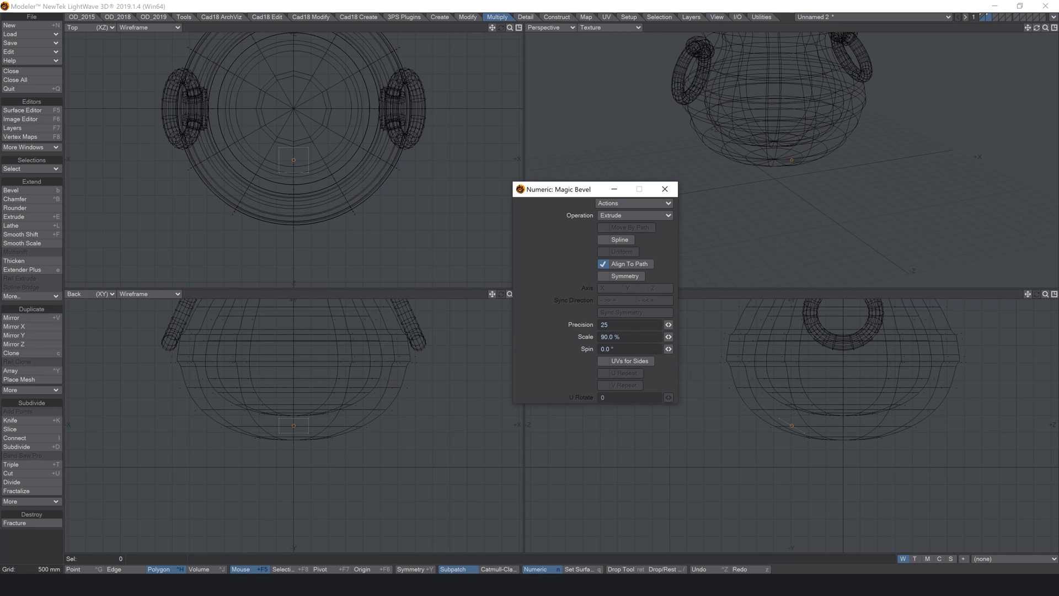
{"action": "type", "text": "5"}
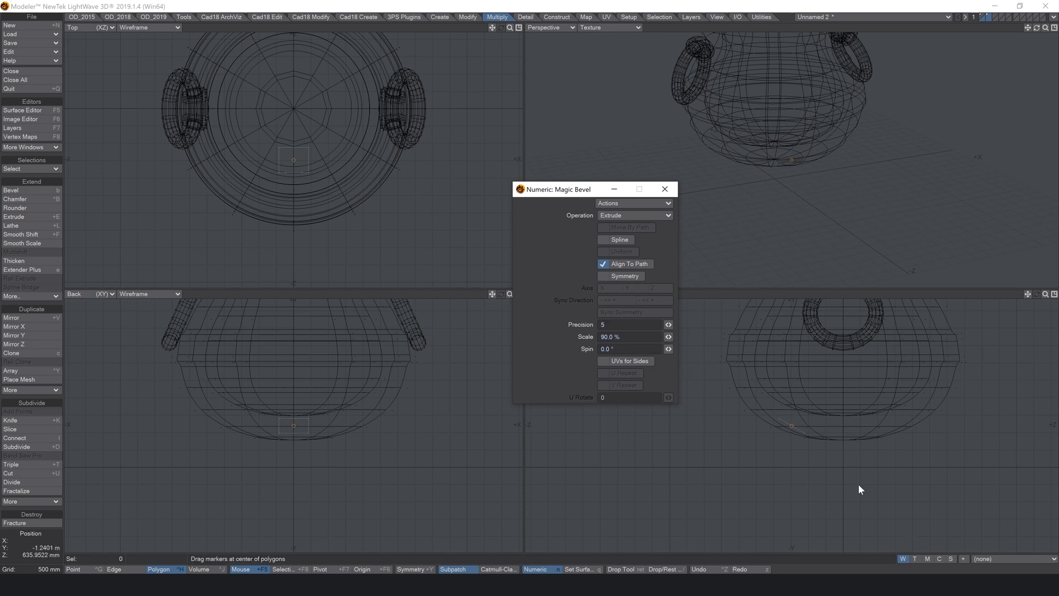
{"action": "mouse_move", "coordinate": [790, 426]}
{"action": "left_mouse_down"}
{"action": "mouse_move", "coordinate": [766, 451]}
{"action": "mouse_move", "coordinate": [646, 466]}
{"action": "left_mouse_up"}
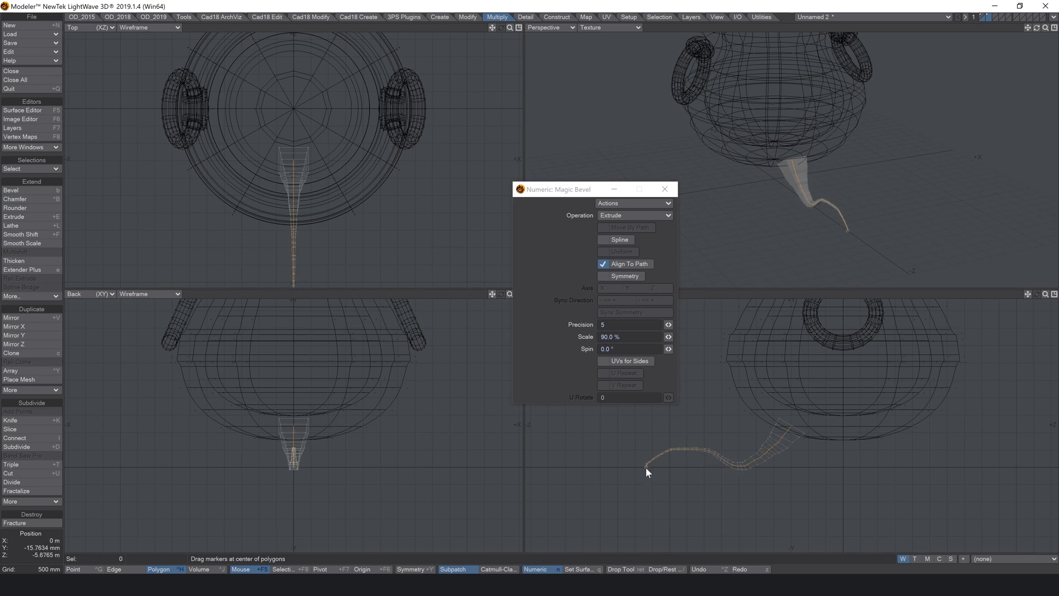
{"action": "key", "text": "ctrl+z"}
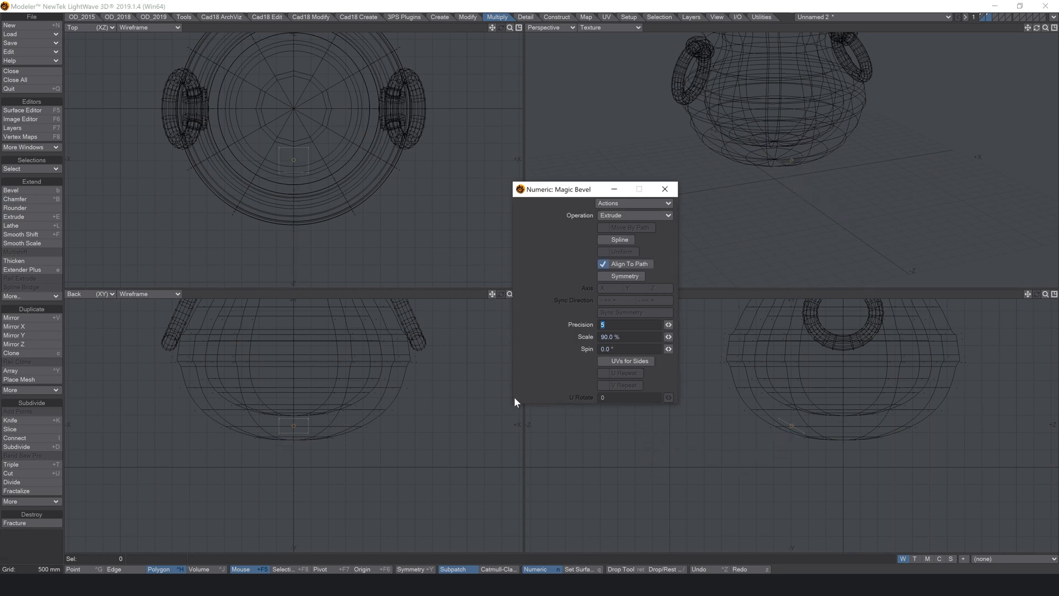
Set the precision to 25, leave UVs for Sides off and extrude the square along a freehand curl below the pot in the side view
{"action": "type", "text": "2"}
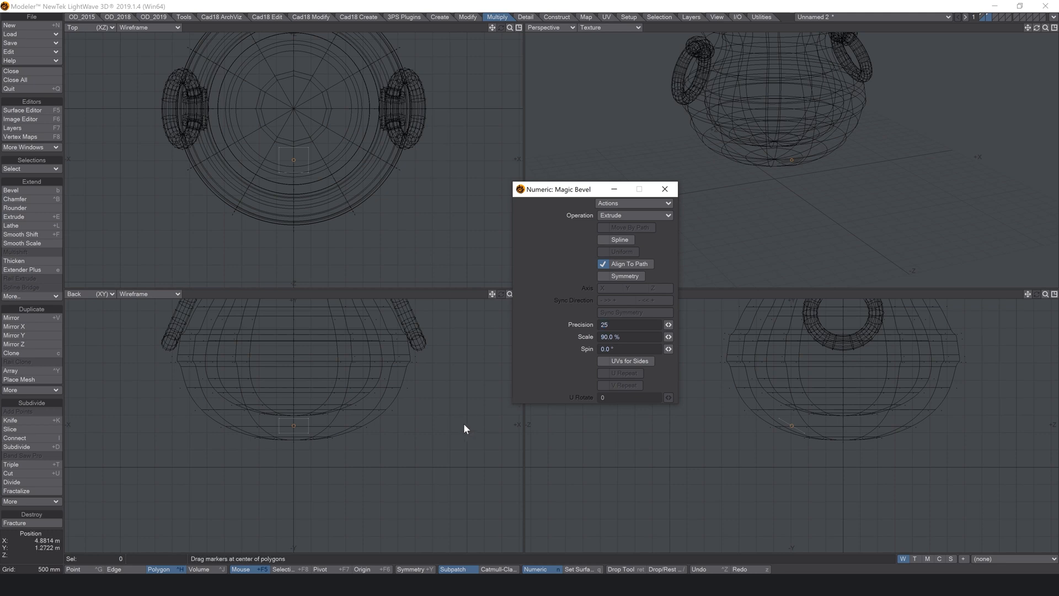
{"action": "left_click", "coordinate": [626, 361]}
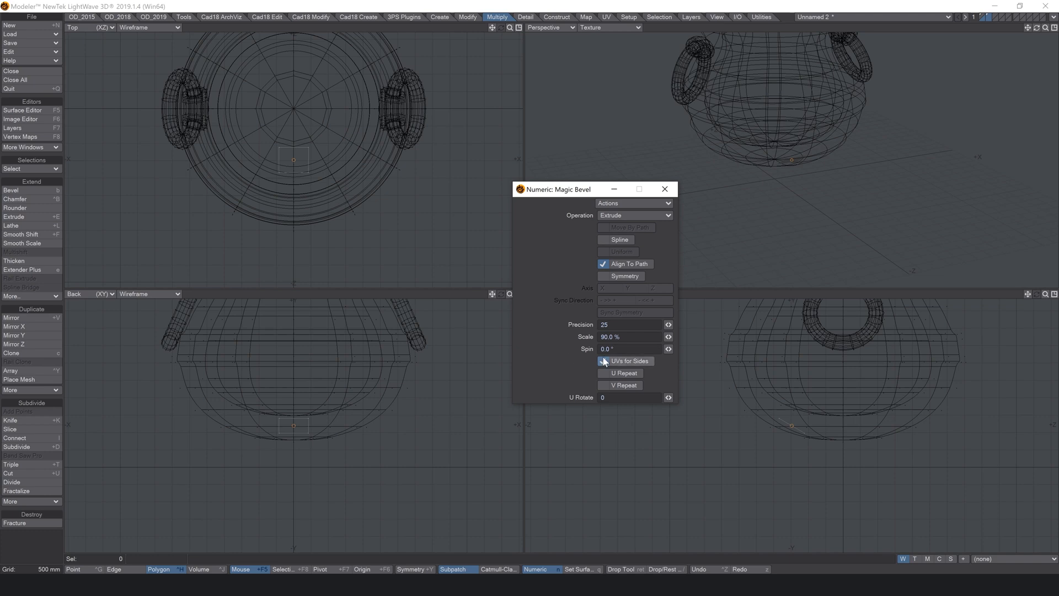
{"action": "left_click", "coordinate": [604, 362]}
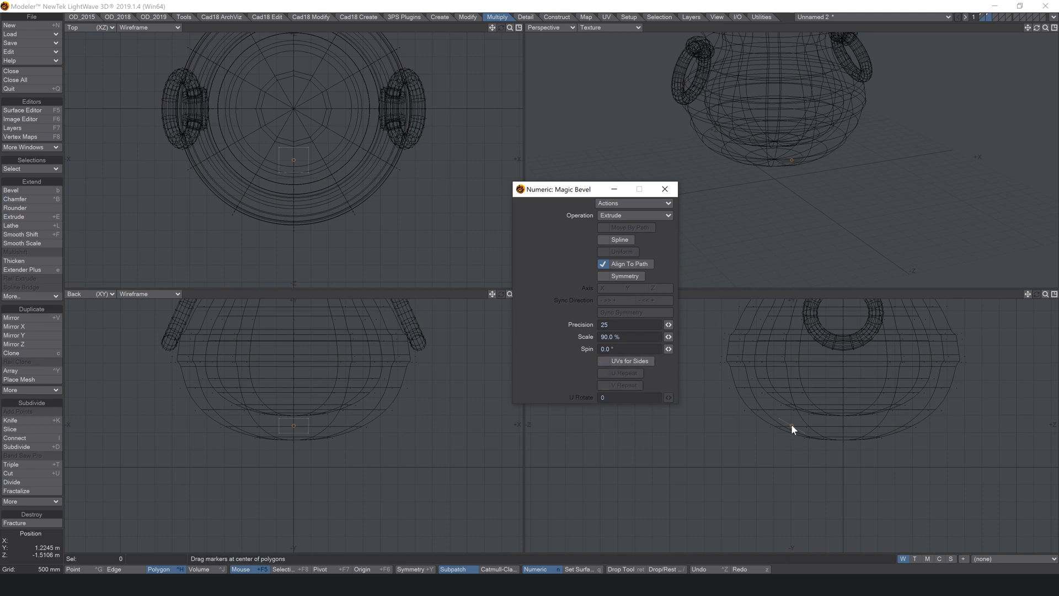
{"action": "left_click", "coordinate": [790, 426]}
{"action": "mouse_move", "coordinate": [786, 427]}
{"action": "left_mouse_down"}
{"action": "mouse_move", "coordinate": [750, 462]}
{"action": "mouse_move", "coordinate": [711, 459]}
{"action": "mouse_move", "coordinate": [700, 443]}
{"action": "mouse_move", "coordinate": [706, 421]}
{"action": "mouse_move", "coordinate": [729, 415]}
{"action": "mouse_move", "coordinate": [726, 440]}
{"action": "left_mouse_up"}
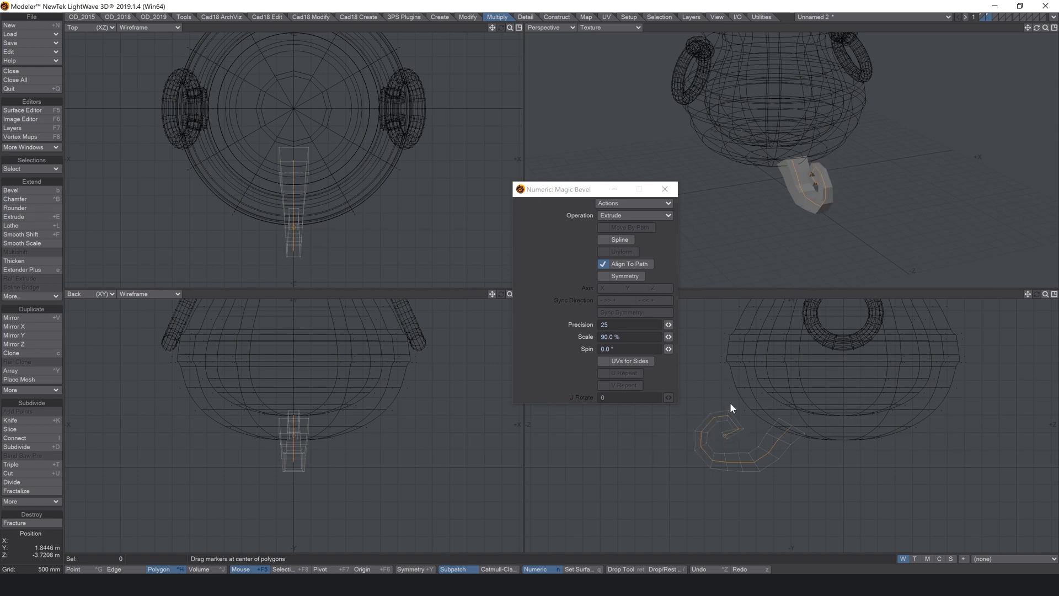
Edit the leg's path in the side view, moving the knots from the pot through the lower bend into a deeper, rounder arc
{"action": "left_click_drag", "start_coordinate": [1045, 294], "coordinate": [957, 532]}
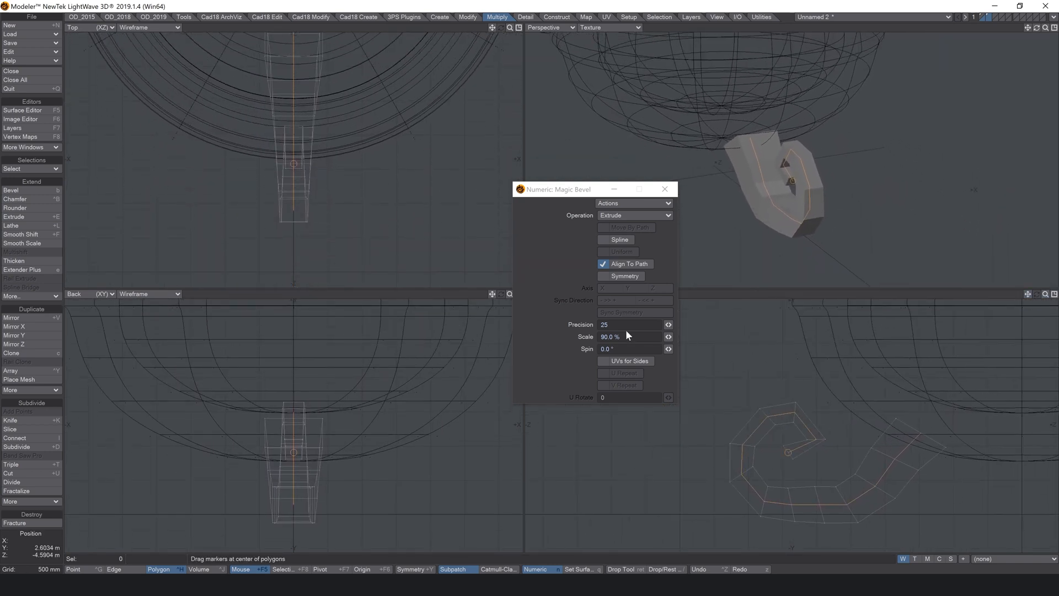
{"action": "left_click", "coordinate": [614, 214]}
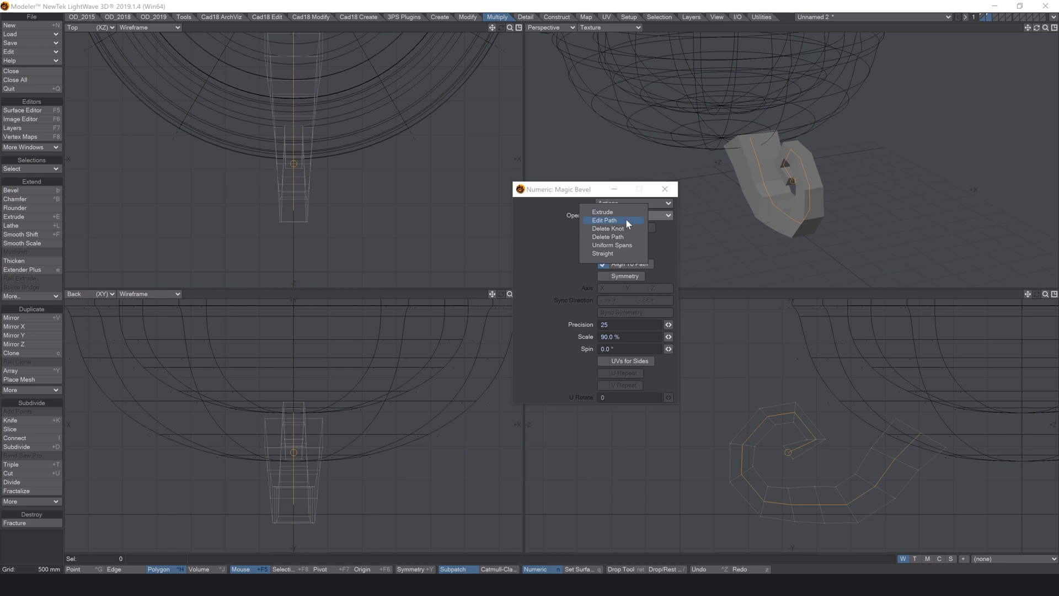
{"action": "left_click", "coordinate": [626, 220]}
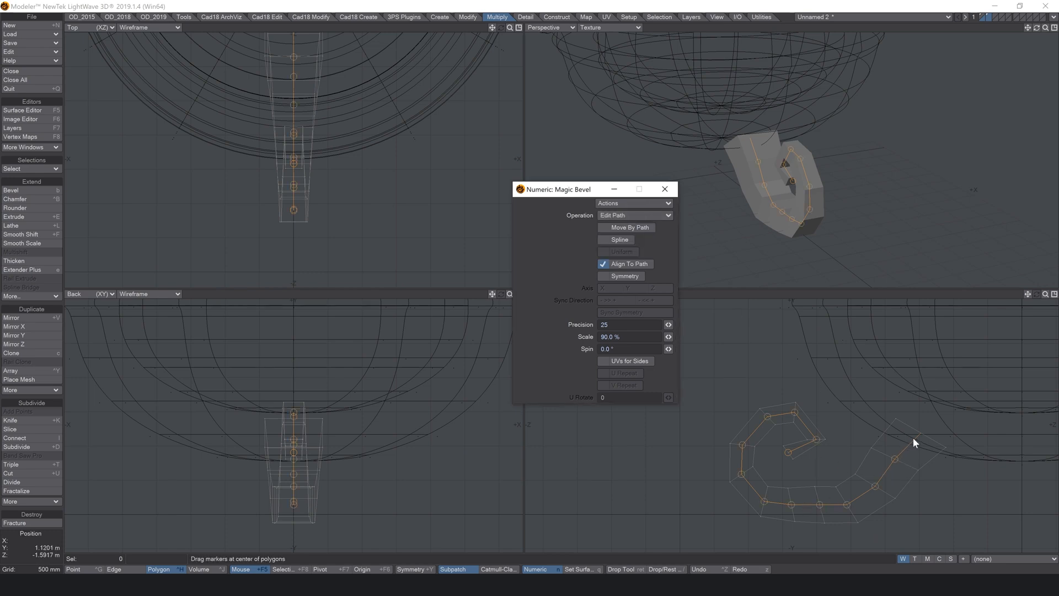
{"action": "mouse_move", "coordinate": [886, 465]}
{"action": "left_mouse_down"}
{"action": "mouse_move", "coordinate": [899, 466]}
{"action": "mouse_move", "coordinate": [869, 490]}
{"action": "left_mouse_up"}
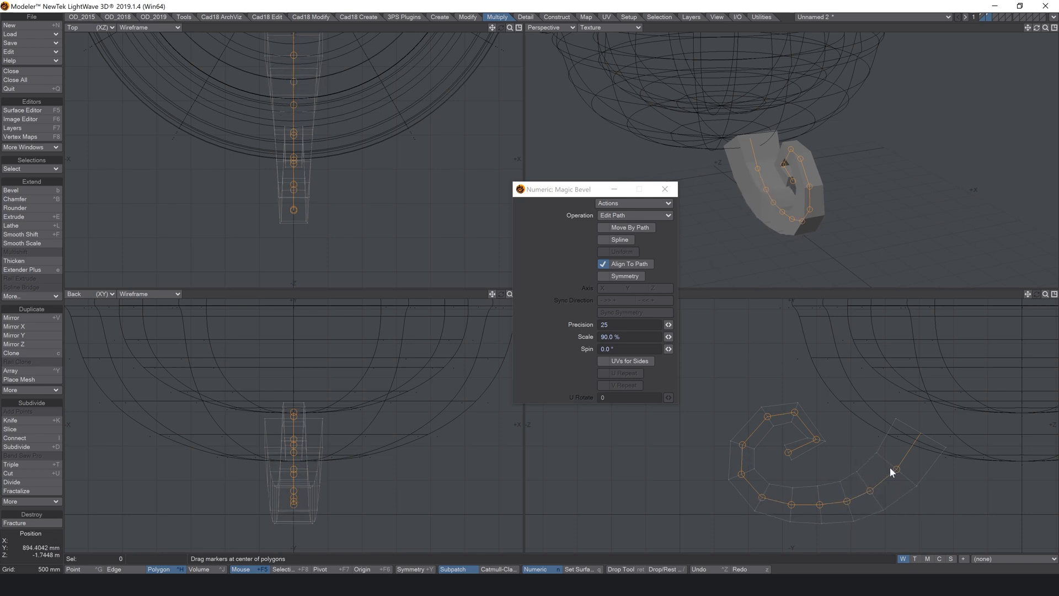
{"action": "left_click_drag", "start_coordinate": [877, 485], "coordinate": [812, 537]}
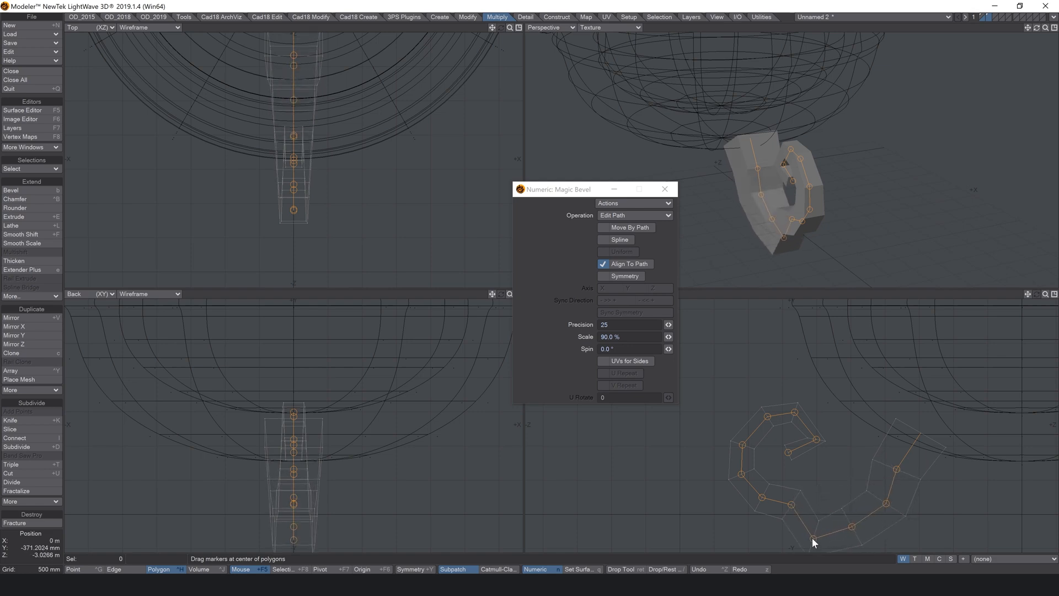
{"action": "left_click_drag", "start_coordinate": [1027, 294], "coordinate": [970, 262]}
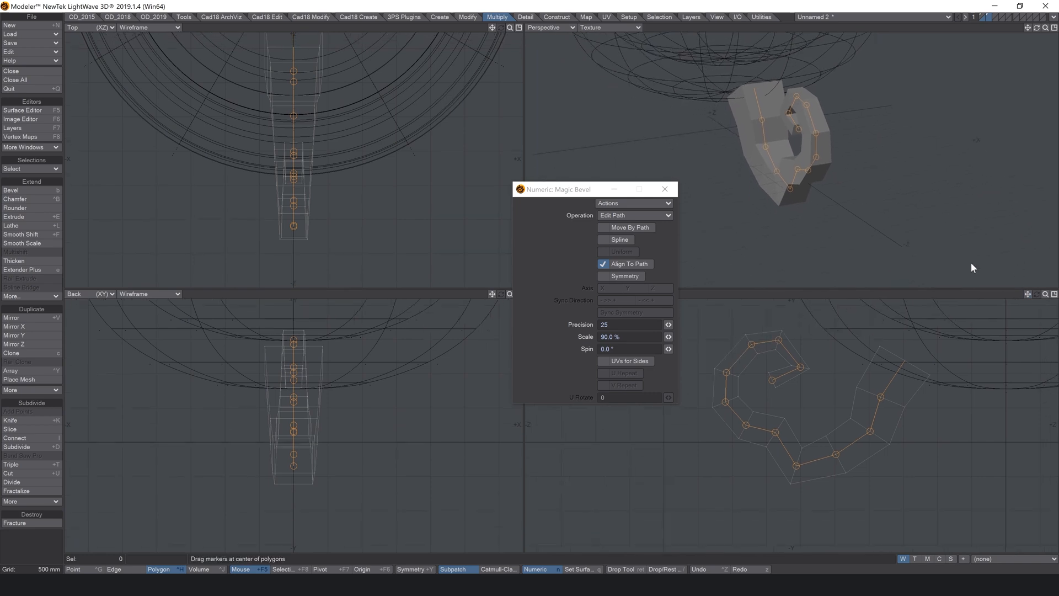
{"action": "left_click_drag", "start_coordinate": [835, 454], "coordinate": [848, 471]}
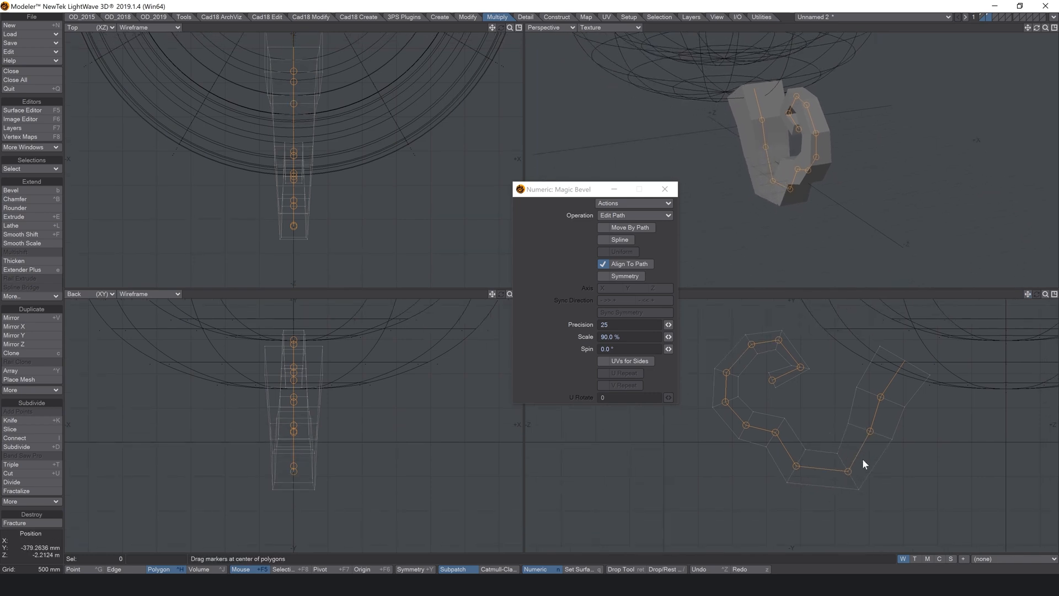
{"action": "left_click_drag", "start_coordinate": [882, 399], "coordinate": [882, 398]}
{"action": "left_click_drag", "start_coordinate": [813, 460], "coordinate": [802, 480]}
{"action": "left_click_drag", "start_coordinate": [774, 432], "coordinate": [764, 462]}
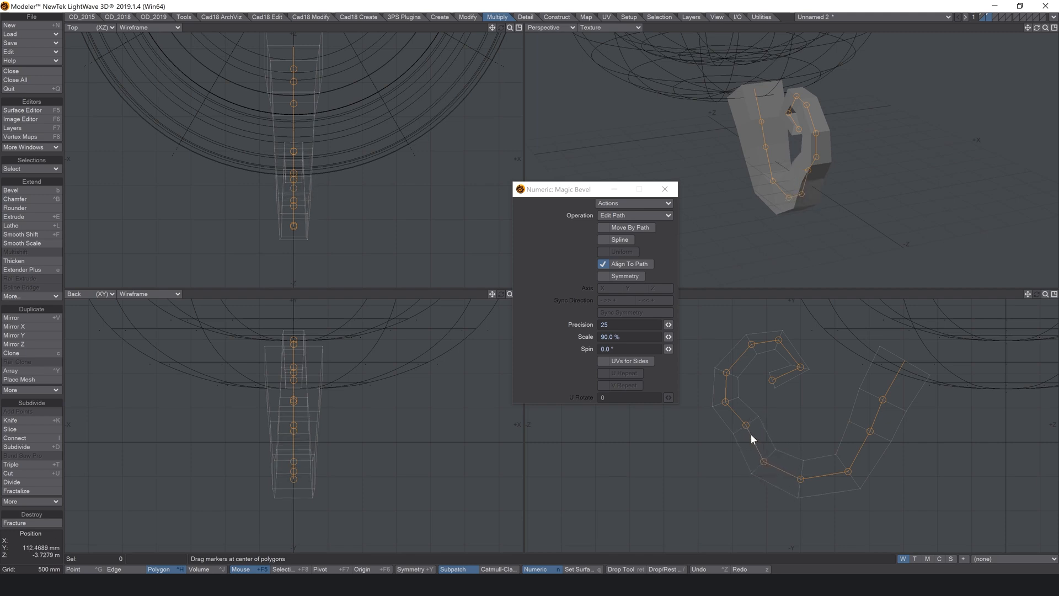
Move the knots of the leg's curled end inward in the side view to form a compact, evenly spaced spiral
{"action": "left_click_drag", "start_coordinate": [772, 380], "coordinate": [799, 413]}
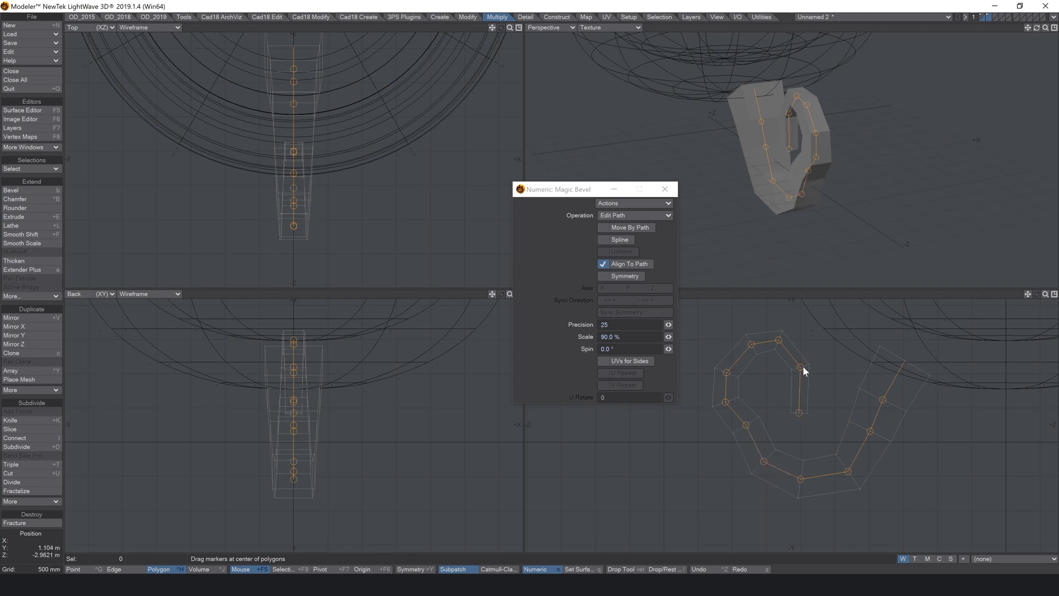
{"action": "left_click_drag", "start_coordinate": [801, 367], "coordinate": [829, 397]}
{"action": "left_click_drag", "start_coordinate": [778, 340], "coordinate": [817, 361]}
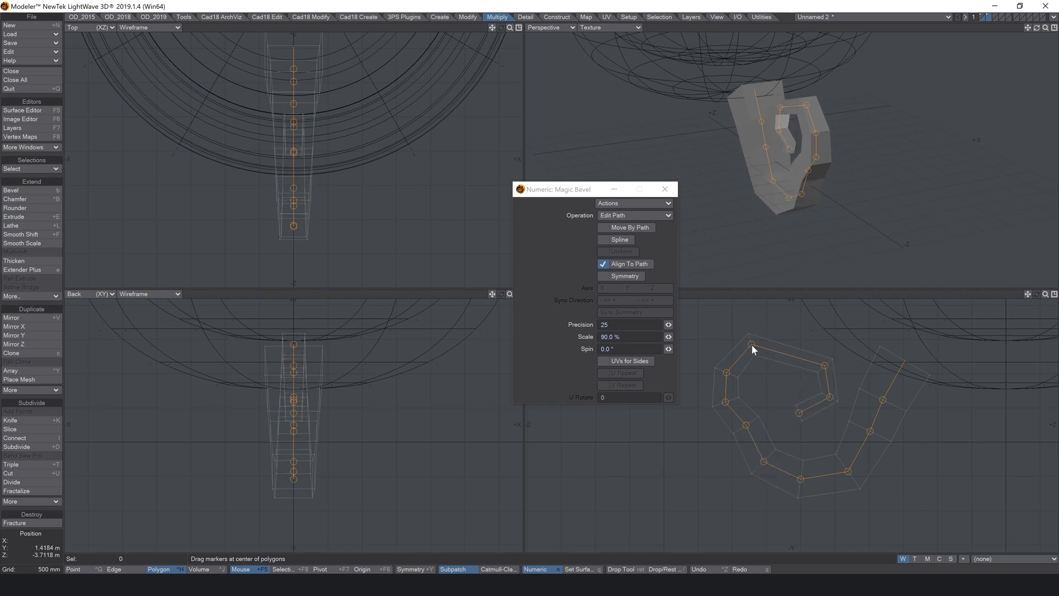
{"action": "left_click_drag", "start_coordinate": [751, 344], "coordinate": [797, 349]}
{"action": "left_click_drag", "start_coordinate": [727, 372], "coordinate": [767, 376]}
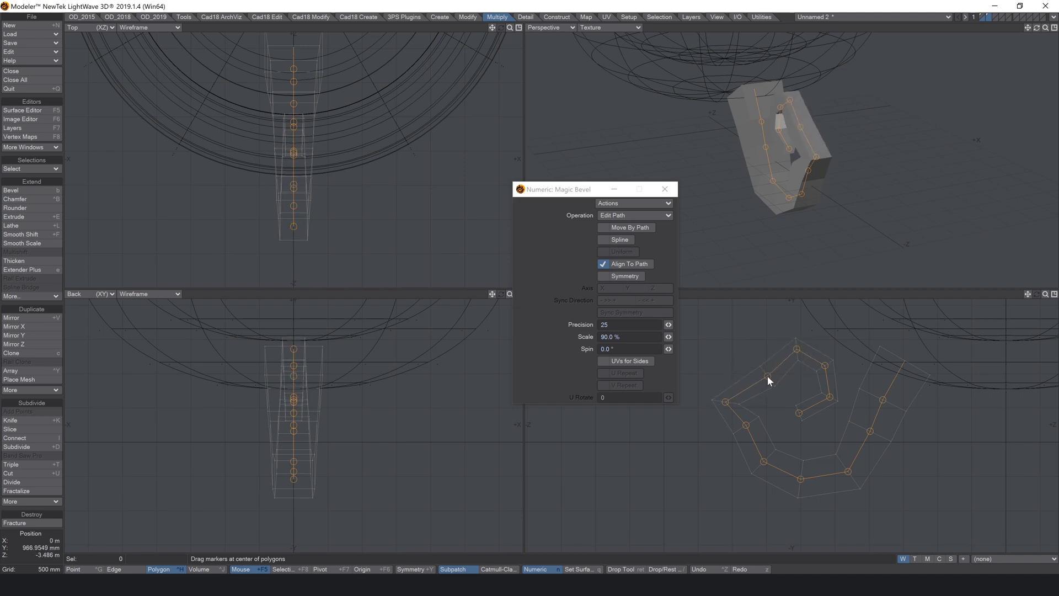
{"action": "left_click_drag", "start_coordinate": [727, 403], "coordinate": [803, 428]}
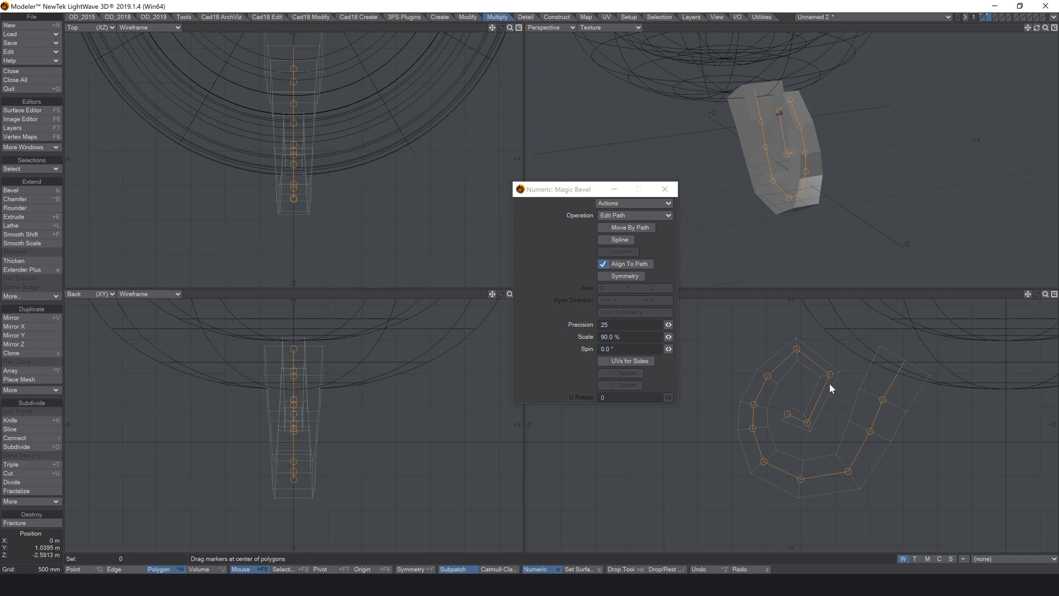
{"action": "left_click_drag", "start_coordinate": [830, 385], "coordinate": [822, 395]}
{"action": "mouse_move", "coordinate": [798, 354]}
{"action": "left_mouse_down"}
{"action": "mouse_move", "coordinate": [817, 381]}
{"action": "mouse_move", "coordinate": [791, 372]}
{"action": "left_mouse_up"}
{"action": "left_click_drag", "start_coordinate": [749, 413], "coordinate": [760, 390]}
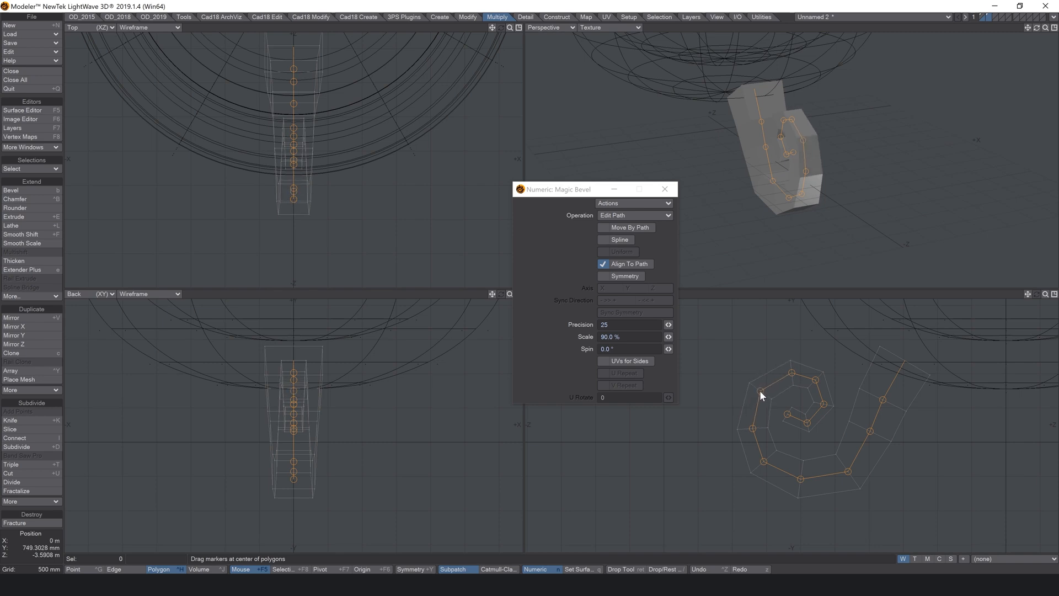
Fine-tune the knots at the leg's lower bend and near the pot, and set the extrusion scale to 93.5%
{"action": "left_click_drag", "start_coordinate": [853, 469], "coordinate": [849, 479]}
{"action": "left_click_drag", "start_coordinate": [883, 396], "coordinate": [884, 398]}
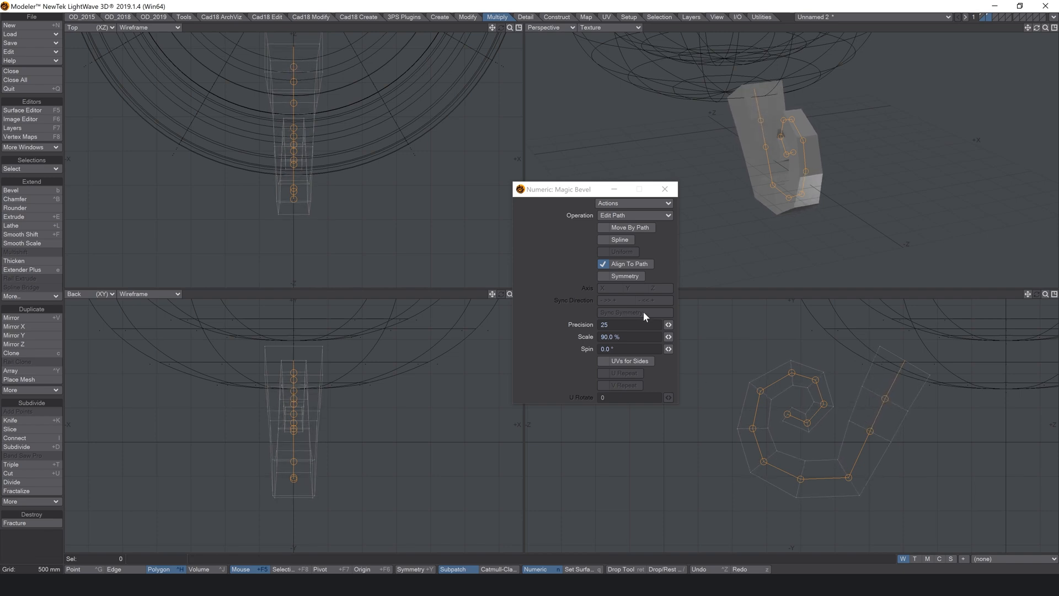
{"action": "left_click_drag", "start_coordinate": [669, 335], "coordinate": [525, 333]}
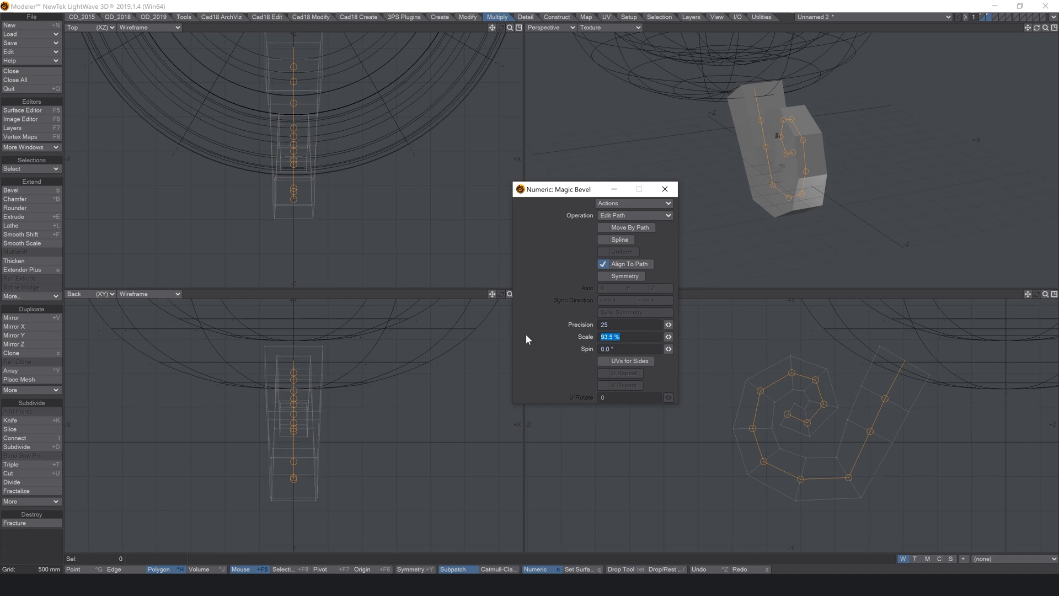
Set the leg extrusion's scale to 95% and its spin to 0°, and finish the Magic Bevel
{"action": "type", "text": "95"}
{"action": "left_click_drag", "start_coordinate": [669, 349], "coordinate": [435, 319]}
{"action": "type", "text": "0"}
{"action": "key", "text": "Return"}
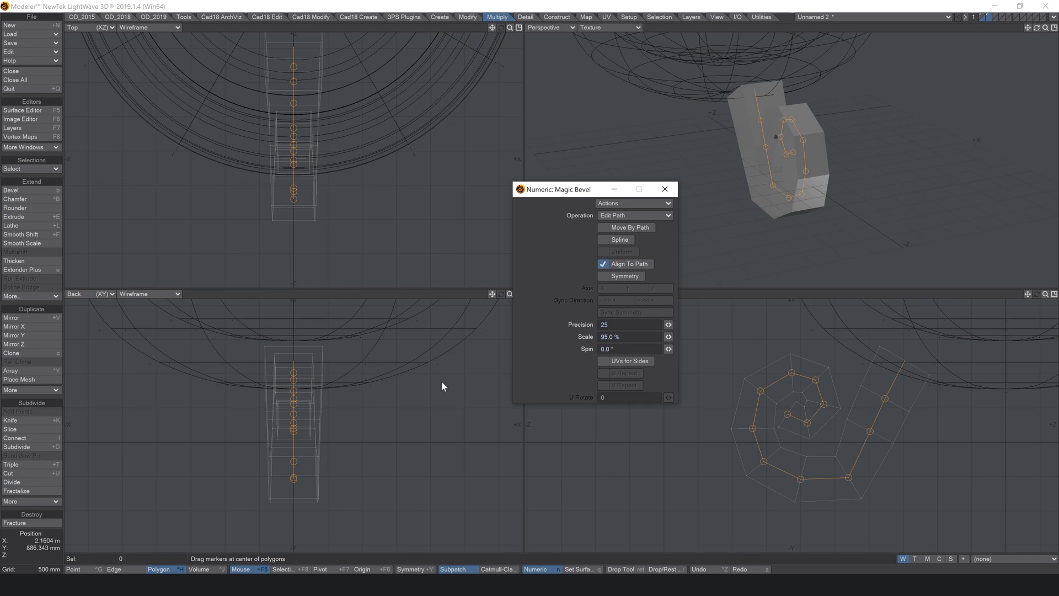
{"action": "key", "text": "Return"}
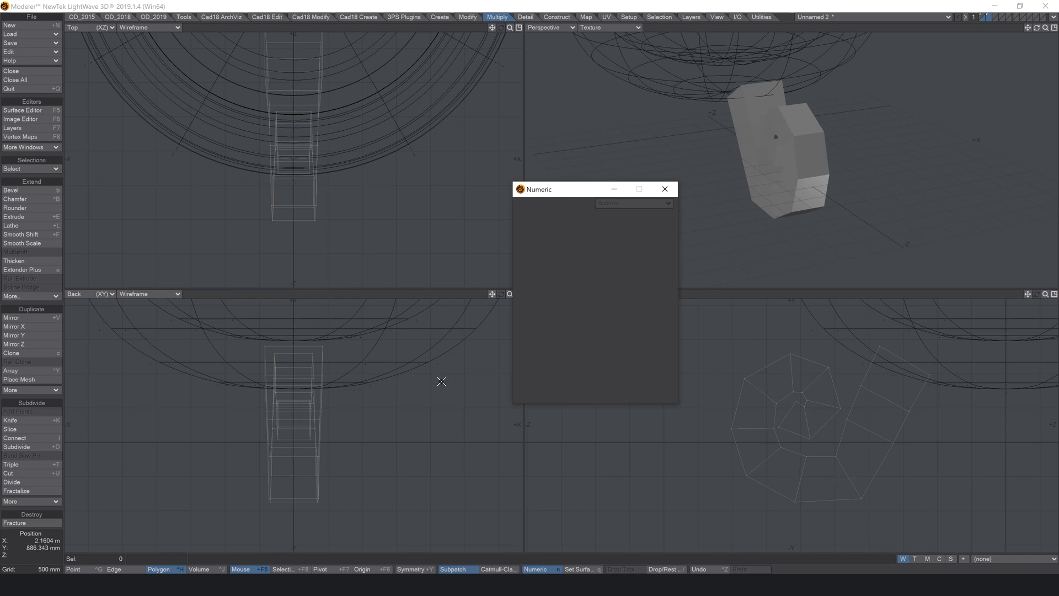
Display the perspective view as Textured Wire and convert the leg to subpatches
{"action": "left_click", "coordinate": [620, 28]}
{"action": "left_click", "coordinate": [625, 87]}
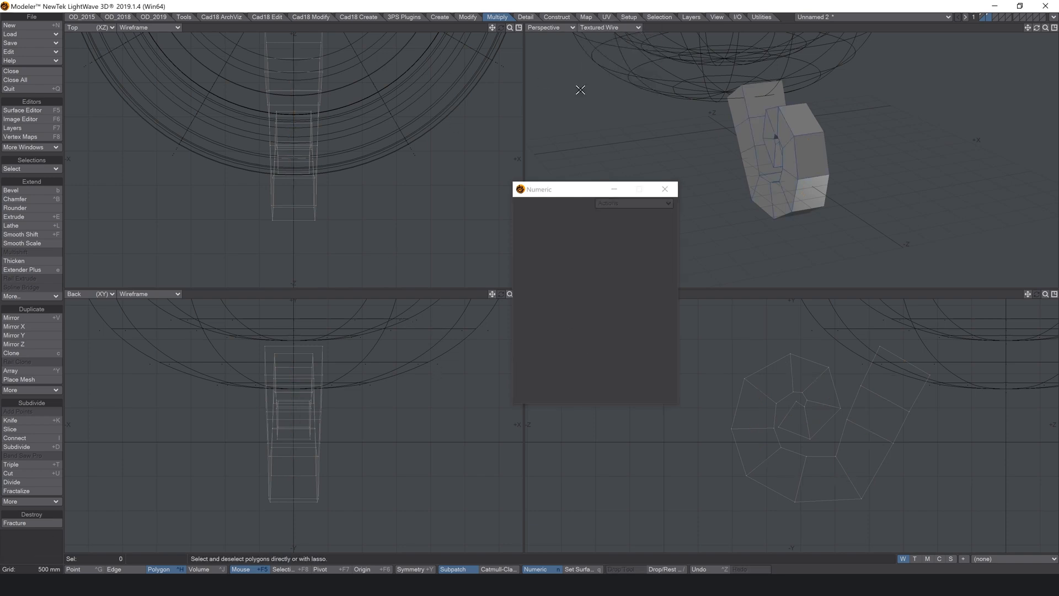
{"action": "left_click_drag", "start_coordinate": [1037, 28], "coordinate": [965, 22]}
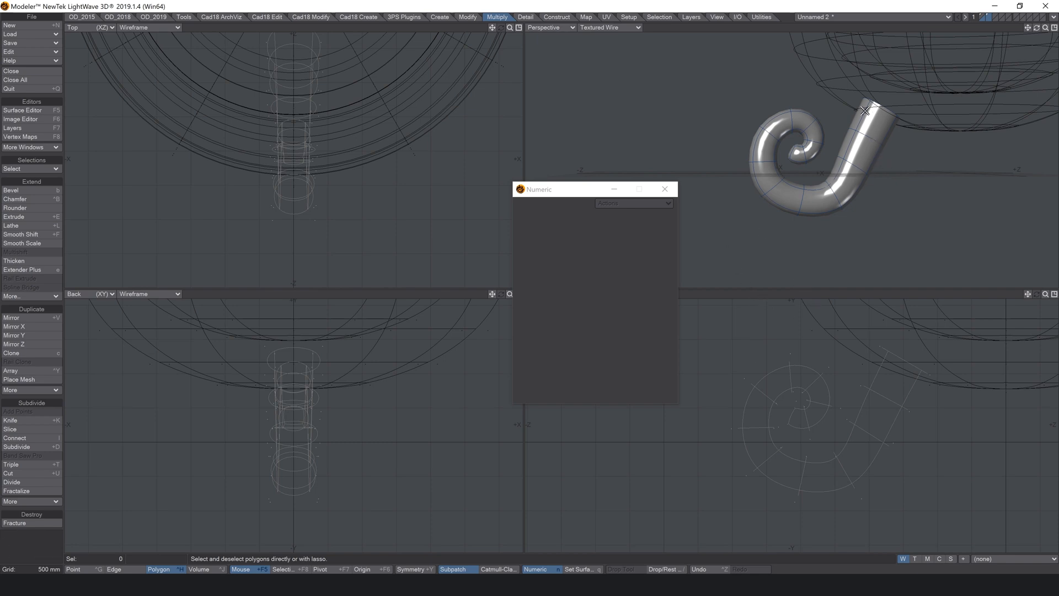
Divide the leg's side faces lengthwise with Band Saw Pro, using two mirrored cuts 20% in from each edge
{"action": "left_click", "coordinate": [863, 135]}
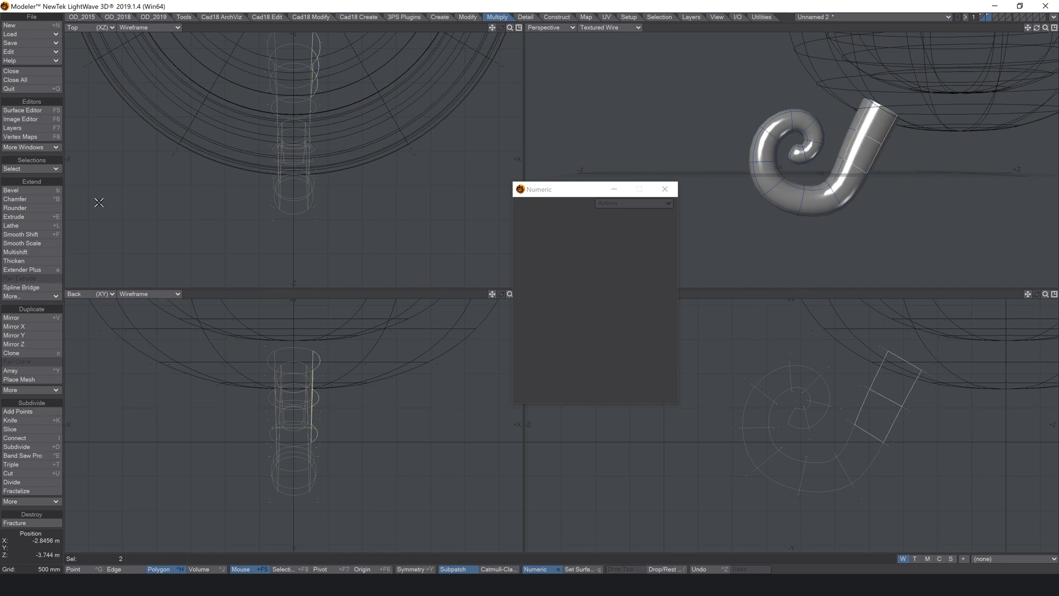
{"action": "left_click", "coordinate": [11, 456]}
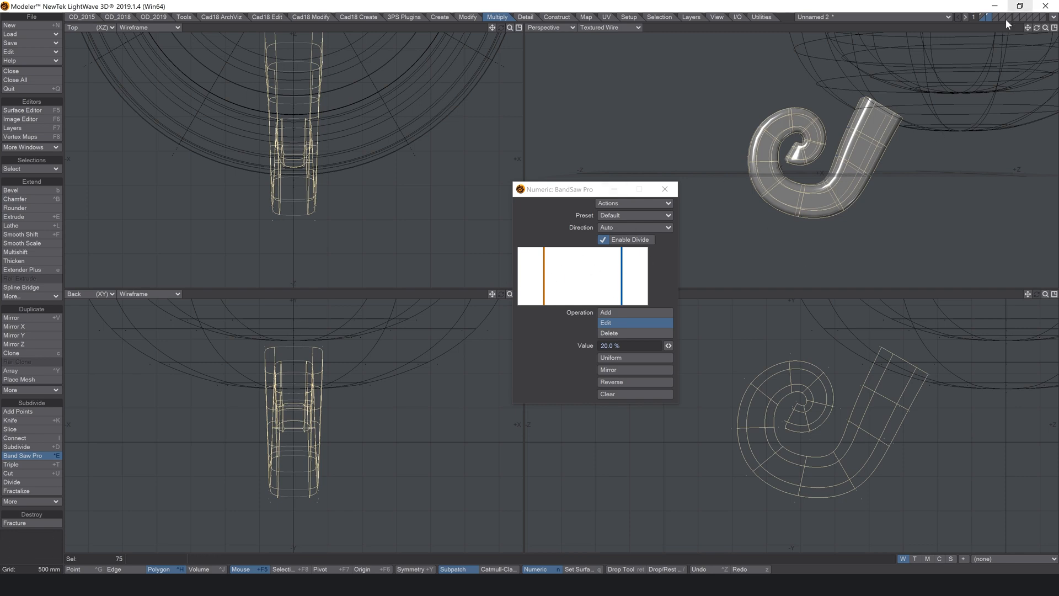
{"action": "left_click_drag", "start_coordinate": [1037, 28], "coordinate": [1026, 33]}
{"action": "left_click_drag", "start_coordinate": [883, 130], "coordinate": [815, 134], "text": "alt"}
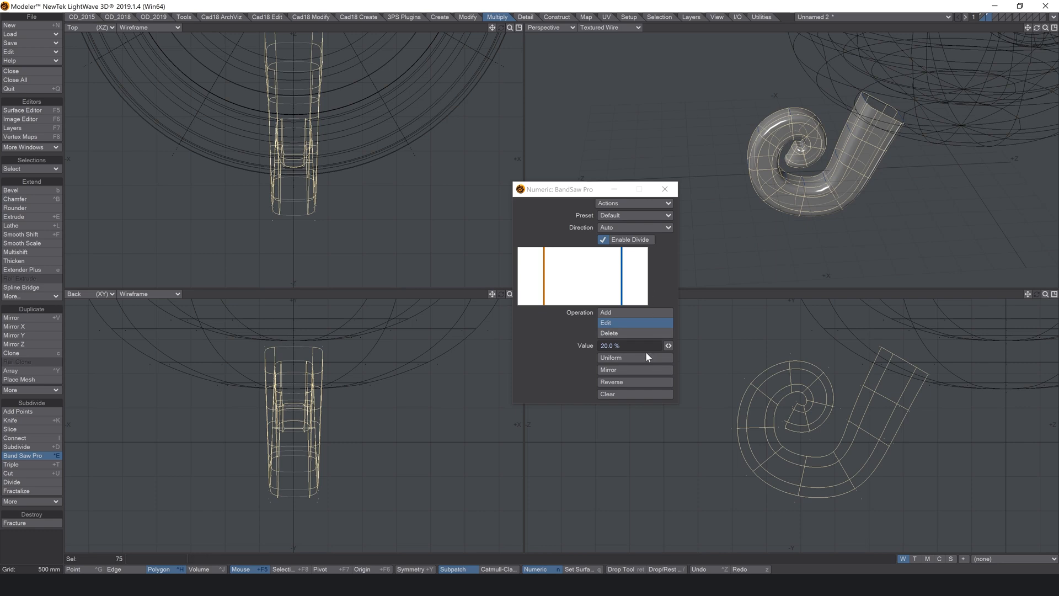
{"action": "key", "text": "Return"}
{"action": "key", "text": "slash"}
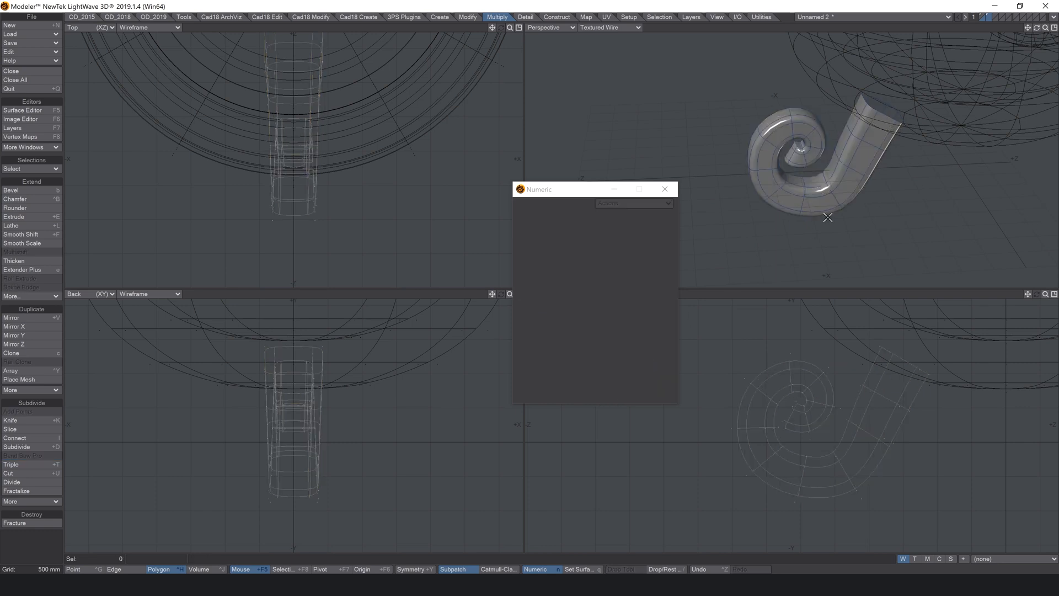
Tighten the leg's lower bend by dividing its ring of polygons with a single Band Saw Pro cut at 0.5%
{"action": "left_click_drag", "start_coordinate": [1037, 28], "coordinate": [1021, 72]}
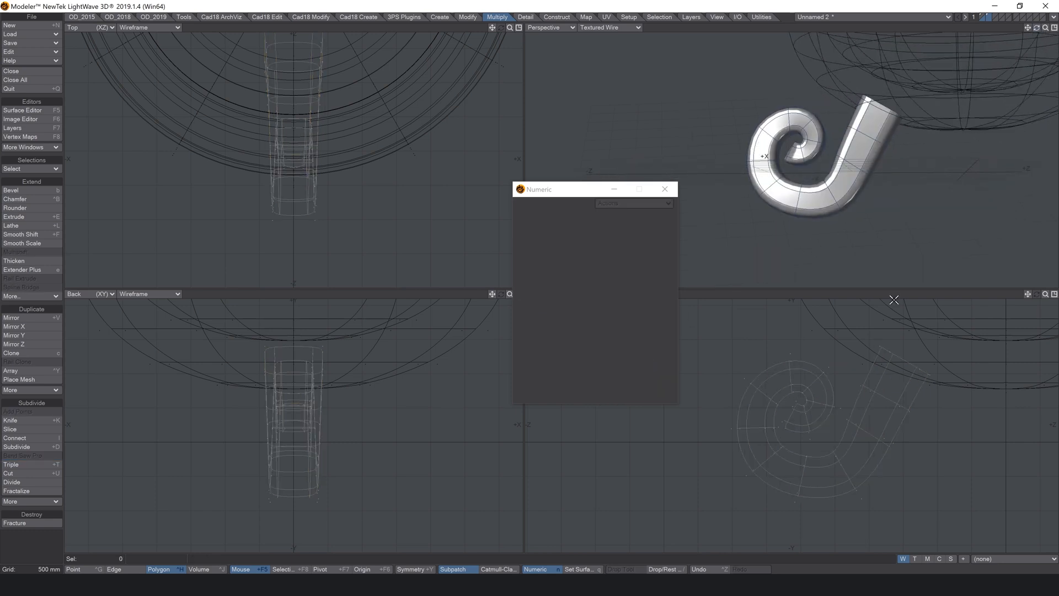
{"action": "left_click", "coordinate": [822, 467]}
{"action": "key", "text": "ctrl+e"}
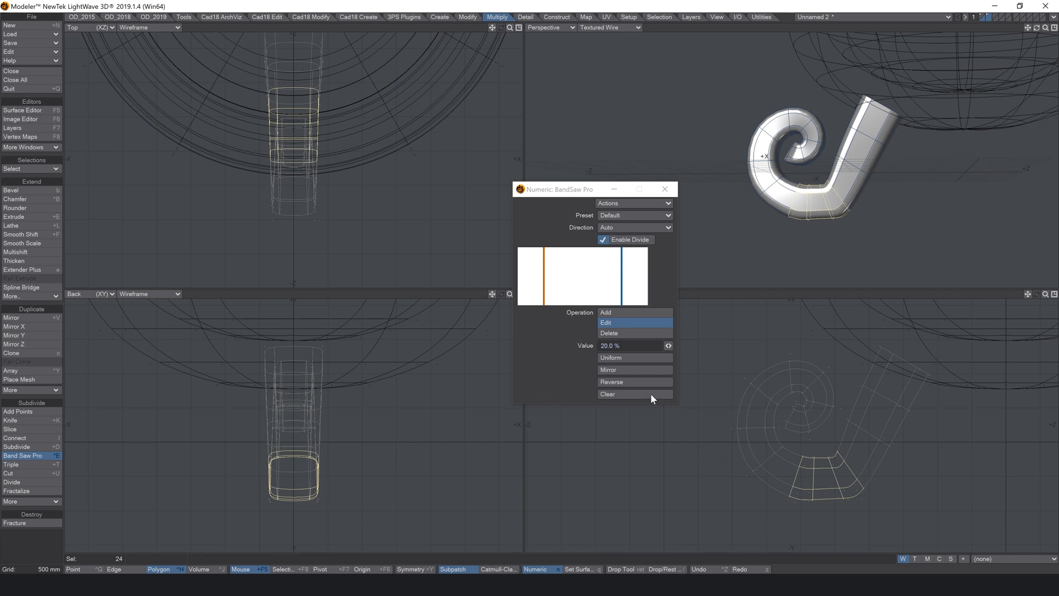
{"action": "left_click", "coordinate": [622, 390]}
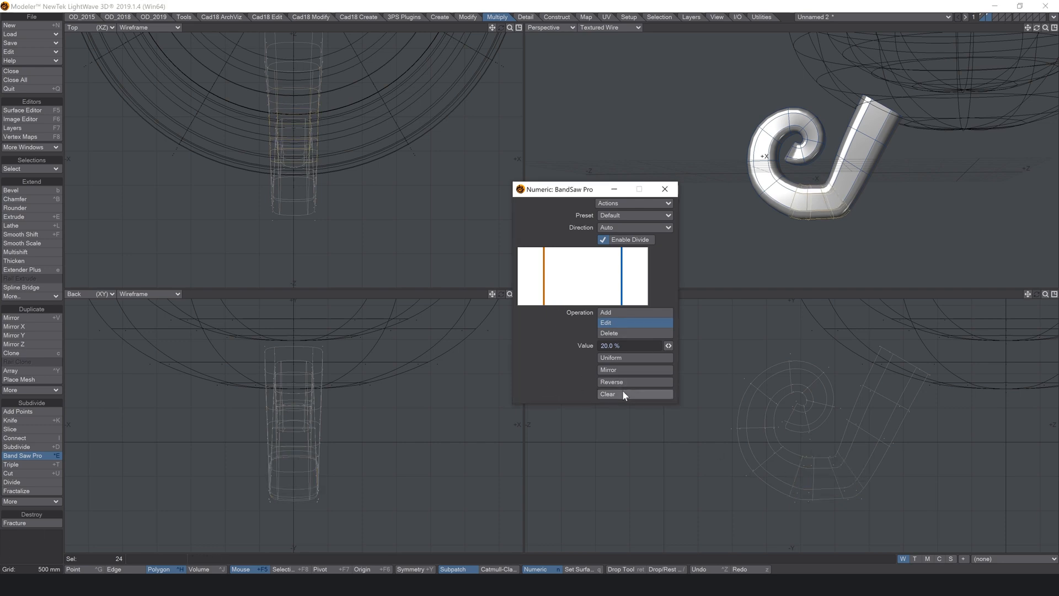
{"action": "left_click_drag", "start_coordinate": [672, 348], "coordinate": [621, 348]}
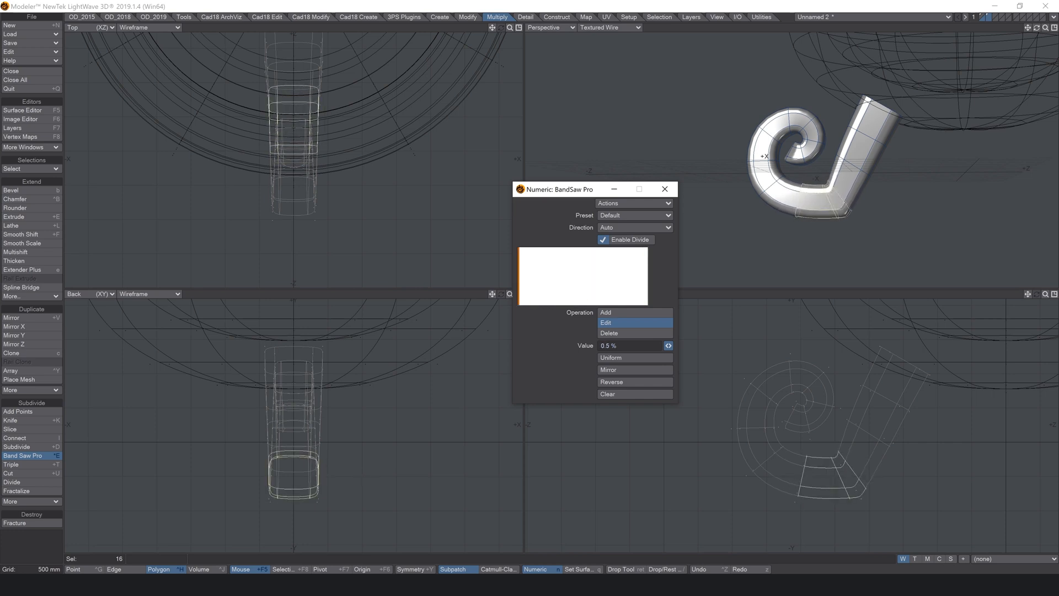
{"action": "key", "text": "slash"}
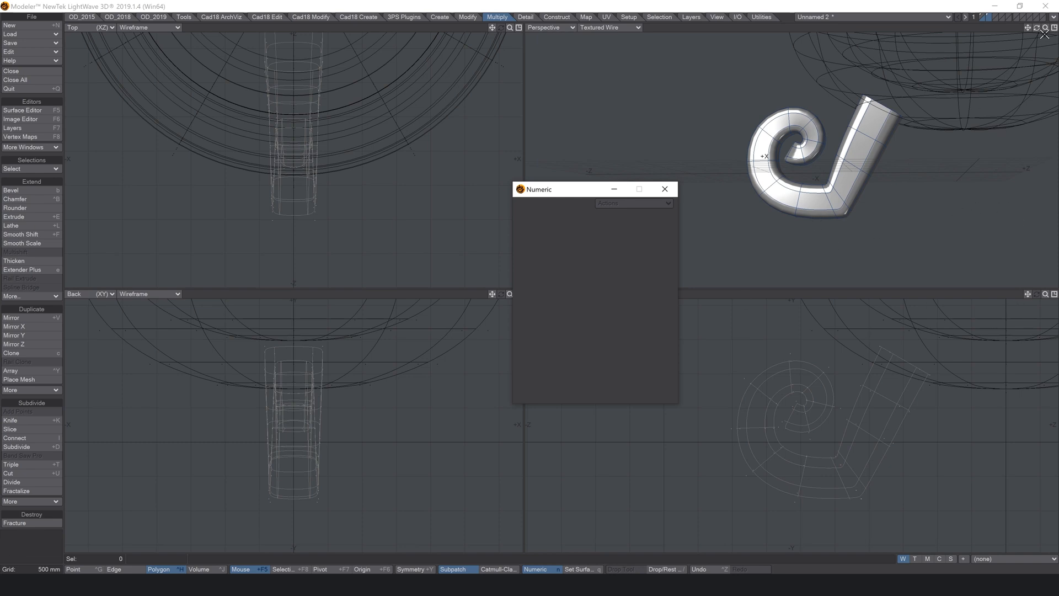
{"action": "mouse_move", "coordinate": [1037, 27]}
{"action": "left_mouse_down"}
{"action": "mouse_move", "coordinate": [998, 29]}
{"action": "mouse_move", "coordinate": [1034, 27]}
{"action": "left_mouse_up"}
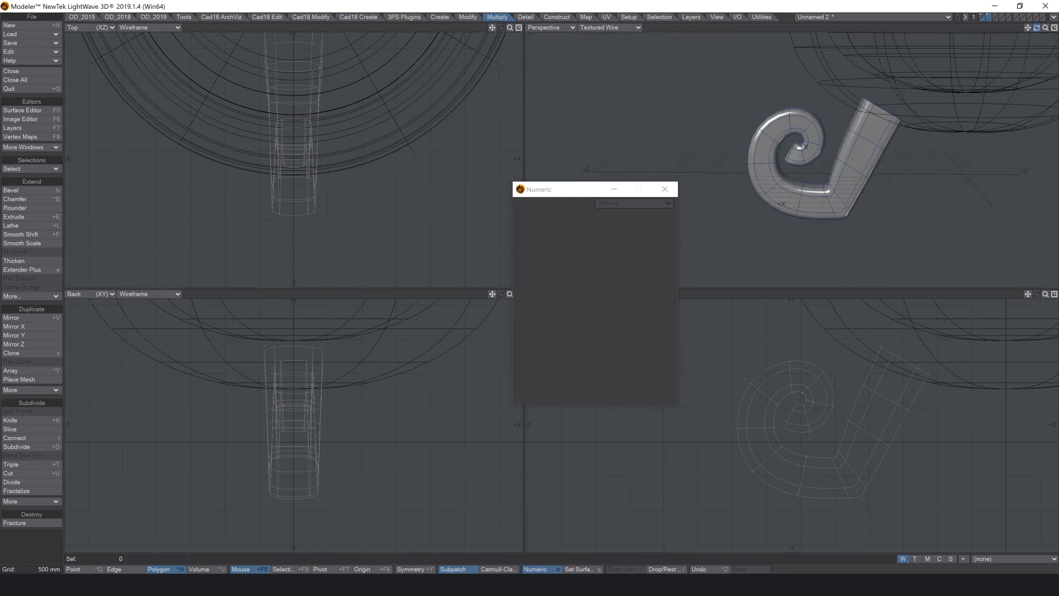
Scale the spiral leg down to 60% in the side view, keeping its upper end at the pot's underside
{"action": "key", "text": "a"}
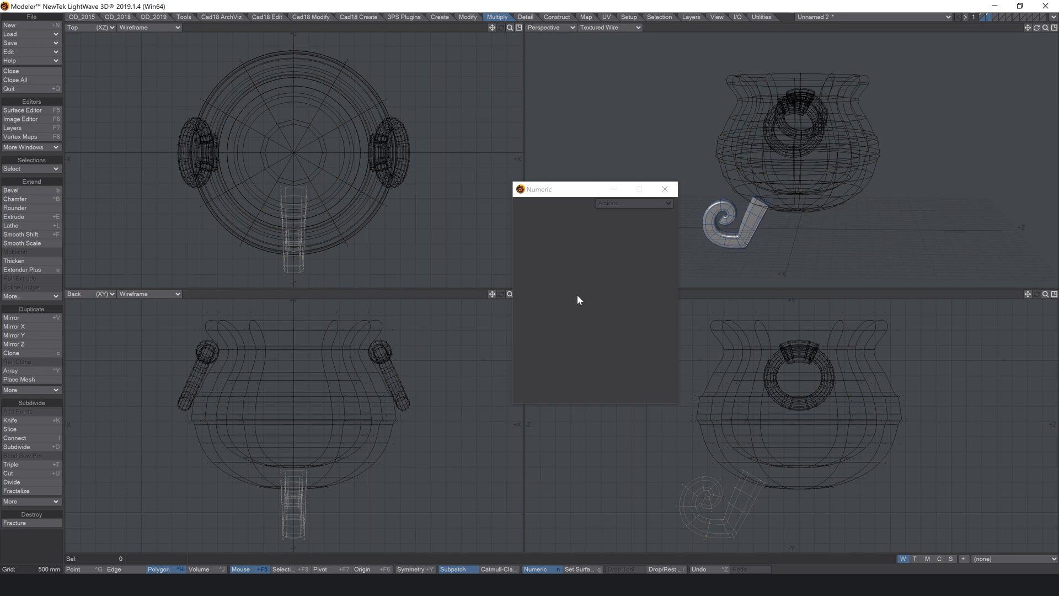
{"action": "key", "text": "shift+h"}
{"action": "mouse_move", "coordinate": [795, 465]}
{"action": "left_mouse_down"}
{"action": "mouse_move", "coordinate": [750, 464]}
{"action": "mouse_move", "coordinate": [805, 466]}
{"action": "left_mouse_up"}
Center the leg beneath the pot, move it about 2.25 m along negative Z, and check its fit against the pot
{"action": "key", "text": "t"}
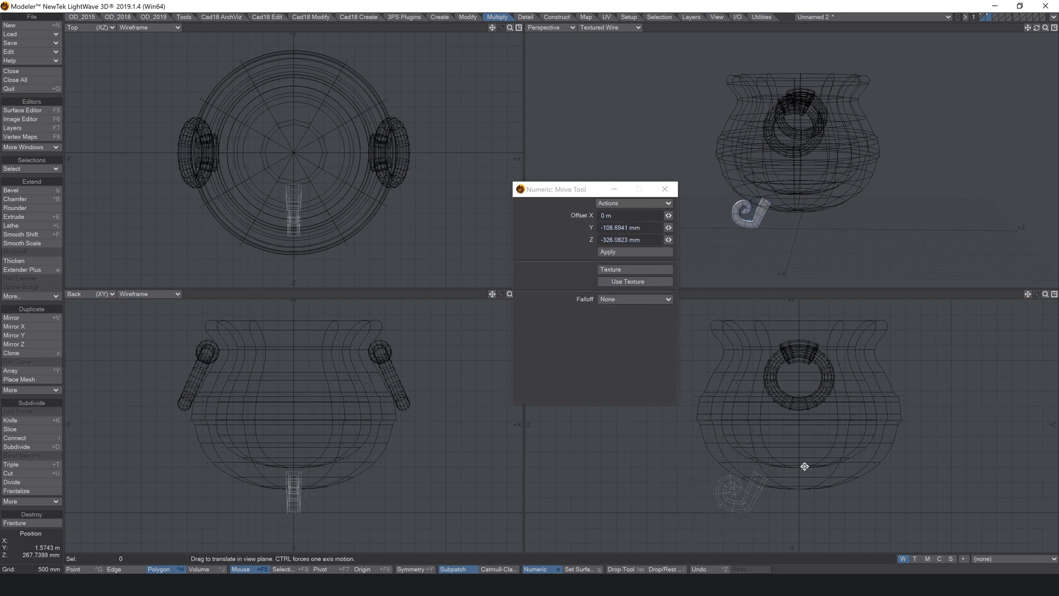
{"action": "key", "text": "F3"}
{"action": "key", "text": "Return"}
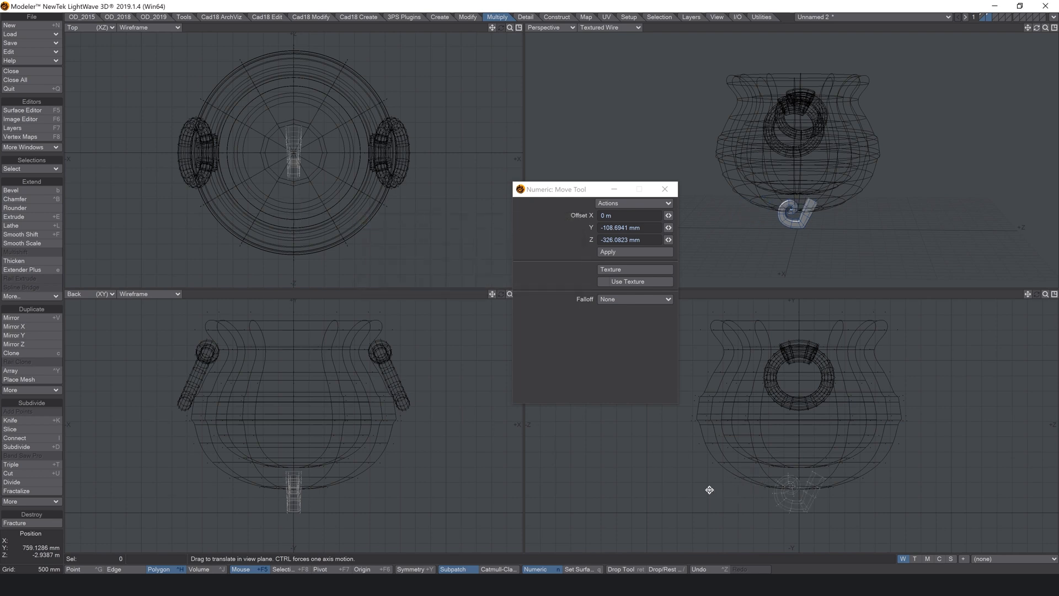
{"action": "key", "text": "Return"}
{"action": "key", "text": "t"}
{"action": "left_click_drag", "start_coordinate": [803, 503], "coordinate": [731, 499]}
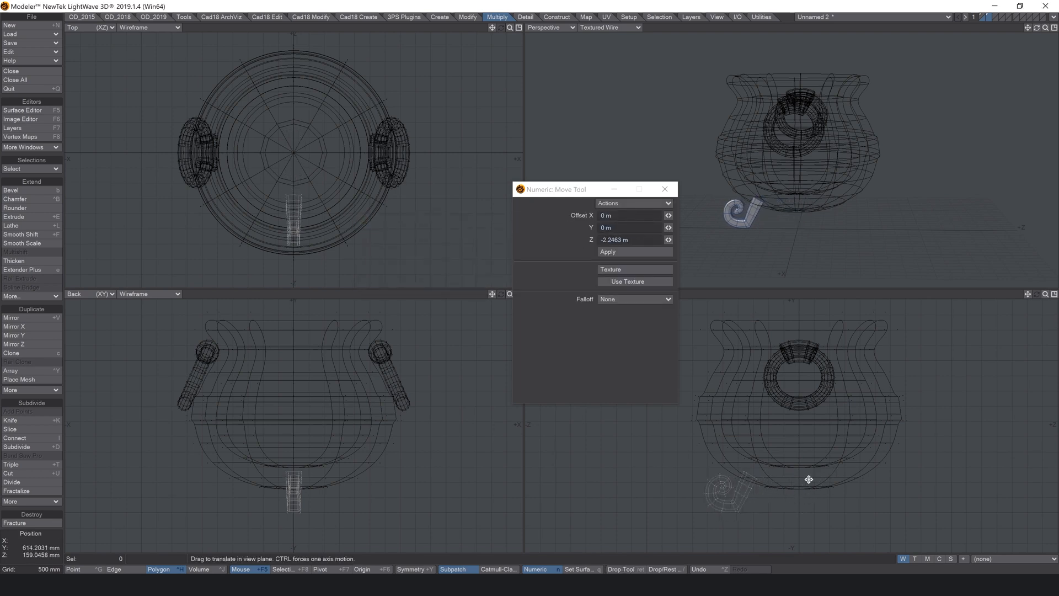
{"action": "left_click", "coordinate": [984, 16], "text": "shift"}
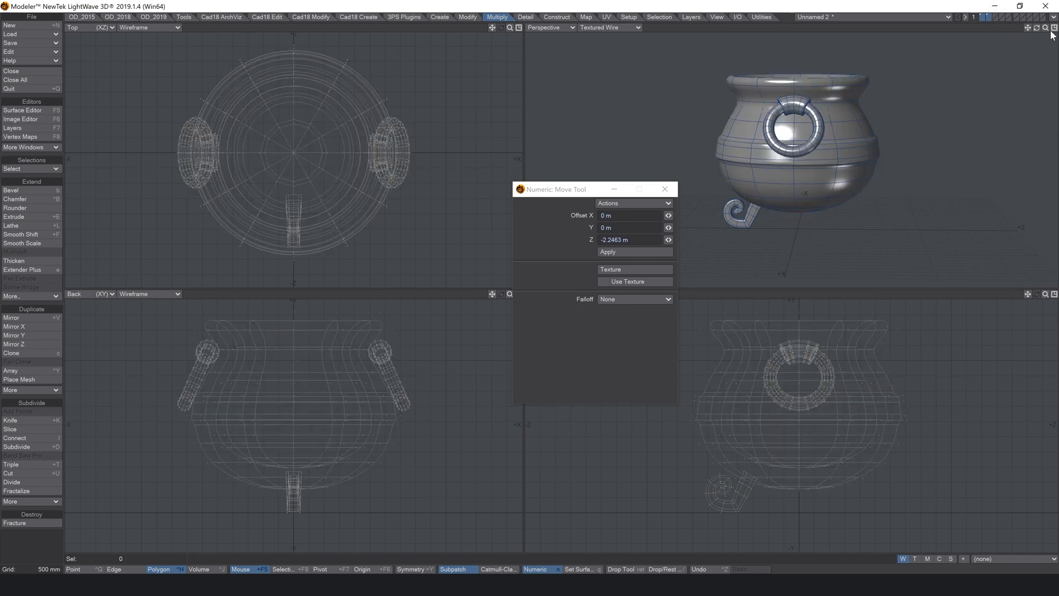
{"action": "left_click_drag", "start_coordinate": [1036, 28], "coordinate": [1014, 34]}
Make two clones of the leg around the pot's center with a heading rotation of 360/3 degrees
{"action": "left_click", "coordinate": [986, 15]}
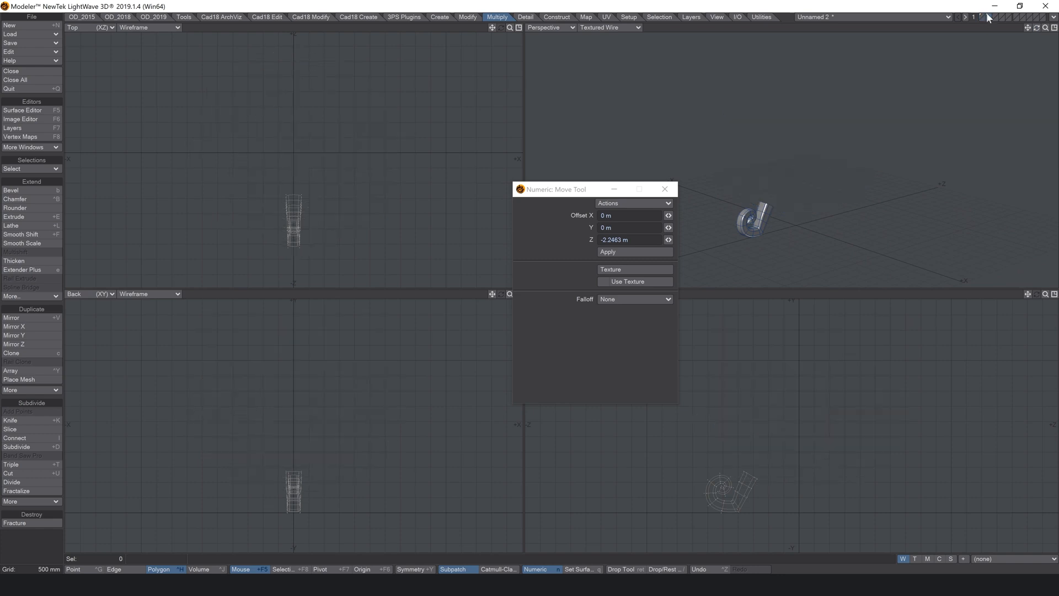
{"action": "left_click", "coordinate": [987, 18]}
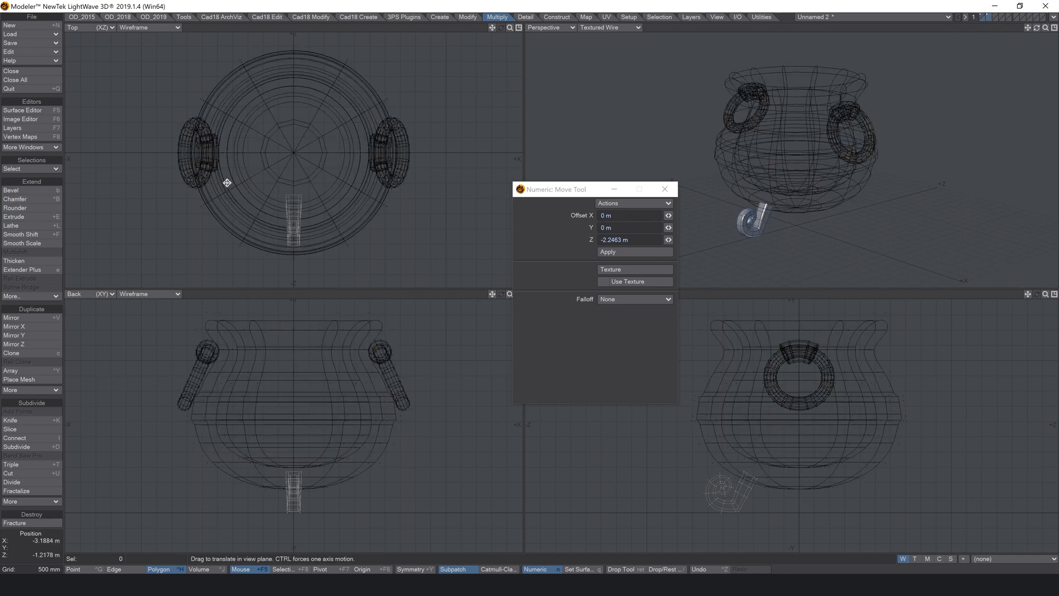
{"action": "key", "text": "c"}
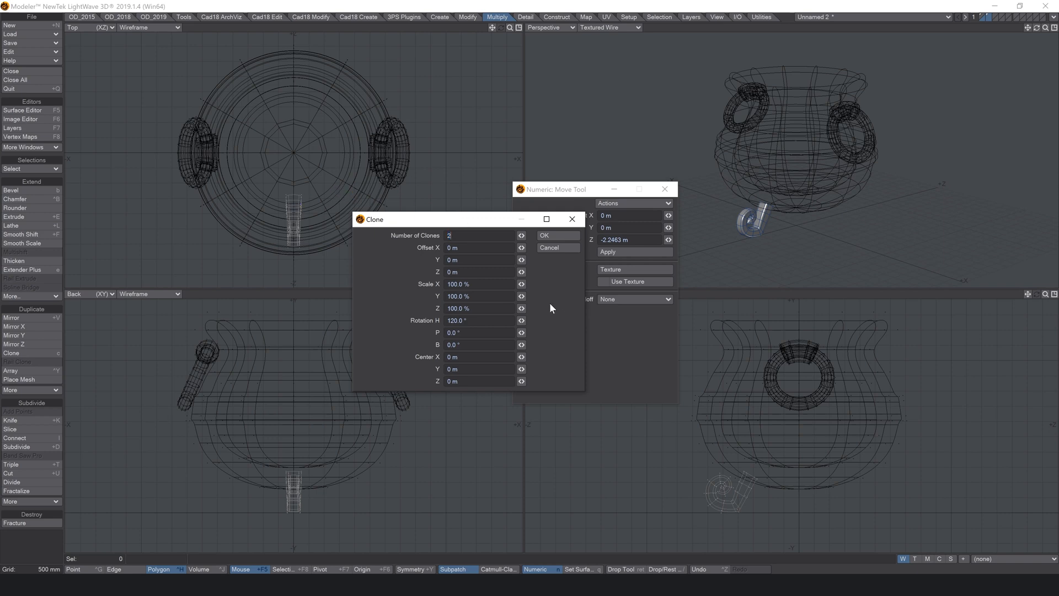
{"action": "left_click", "coordinate": [456, 321]}
{"action": "type", "text": "360/3"}
{"action": "key", "text": "Return"}
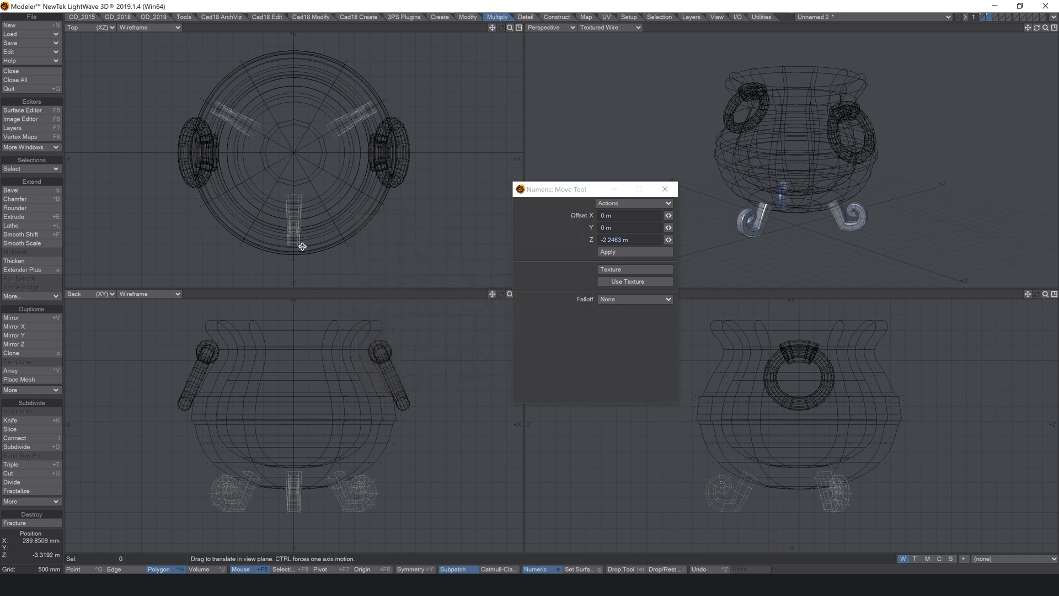
Show the pot together with its three legs in Texture shading and examine the model from the side and above
{"action": "left_click_drag", "start_coordinate": [1037, 28], "coordinate": [1017, 20]}
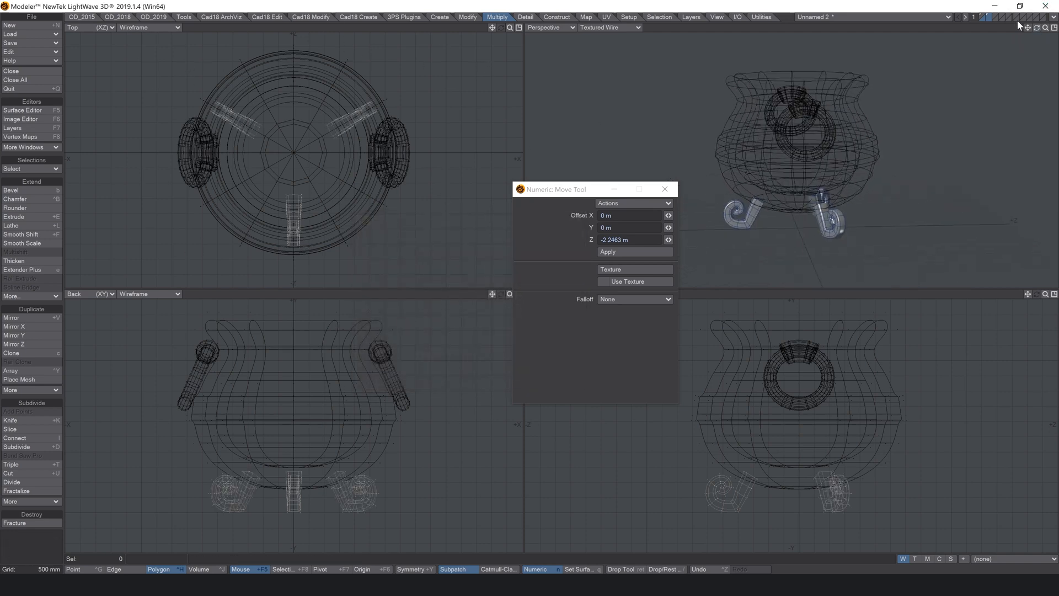
{"action": "left_click", "coordinate": [982, 14]}
{"action": "left_click", "coordinate": [610, 28]}
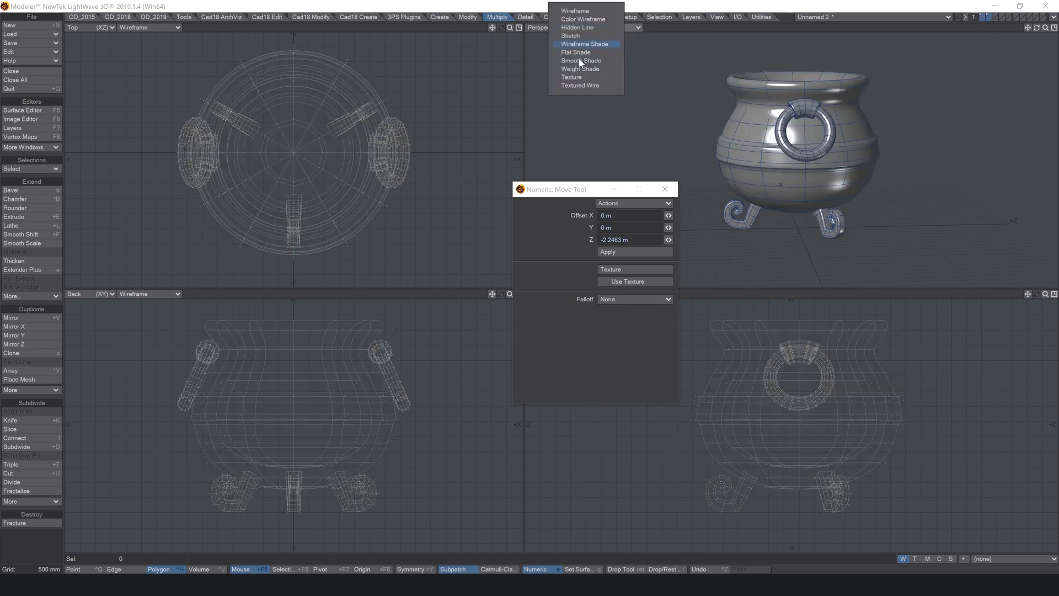
{"action": "left_click", "coordinate": [595, 80]}
{"action": "mouse_move", "coordinate": [1037, 28]}
{"action": "left_mouse_down"}
{"action": "mouse_move", "coordinate": [993, 28]}
{"action": "mouse_move", "coordinate": [1039, 33]}
{"action": "left_mouse_up"}
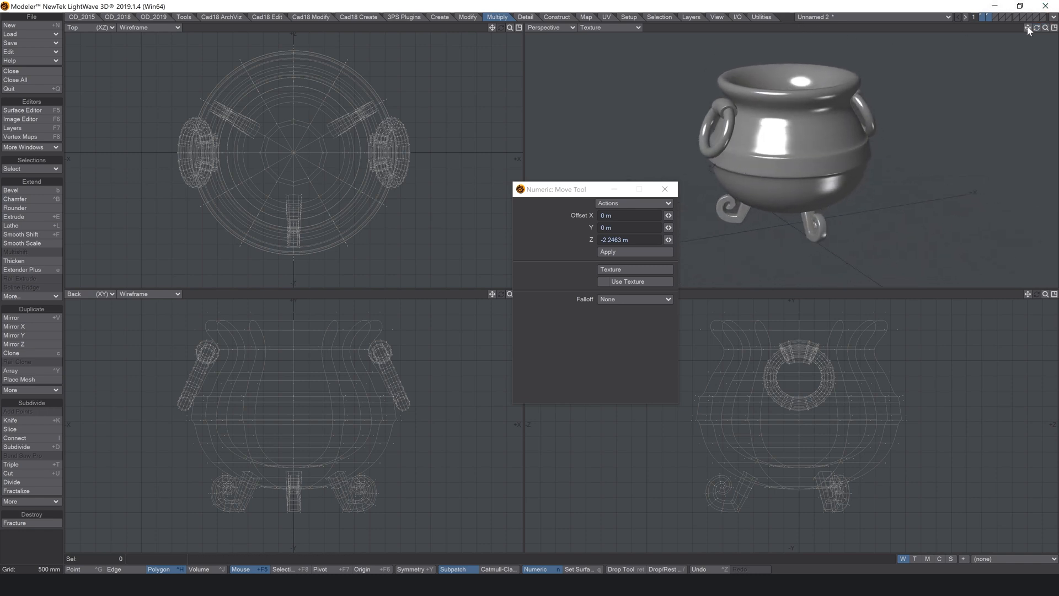
{"action": "key", "text": "a"}
{"action": "left_click_drag", "start_coordinate": [1037, 28], "coordinate": [1033, 49]}
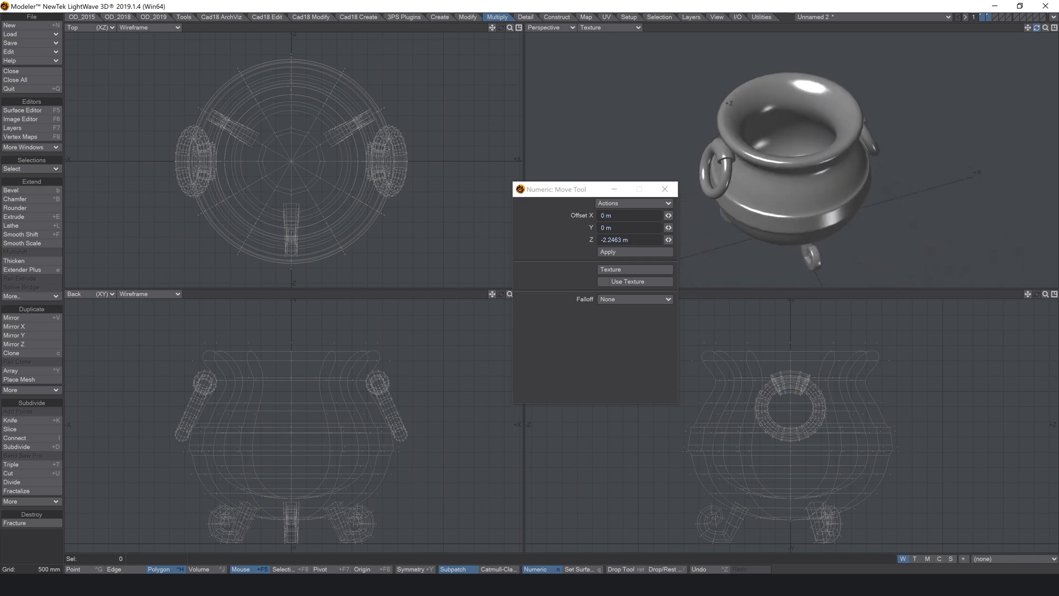
In an empty layer with pot and legs as background, draw a flat square about 6.38 m wide across the pot in the top view
{"action": "left_click", "coordinate": [994, 16]}
{"action": "left_click", "coordinate": [990, 19], "text": "shift"}
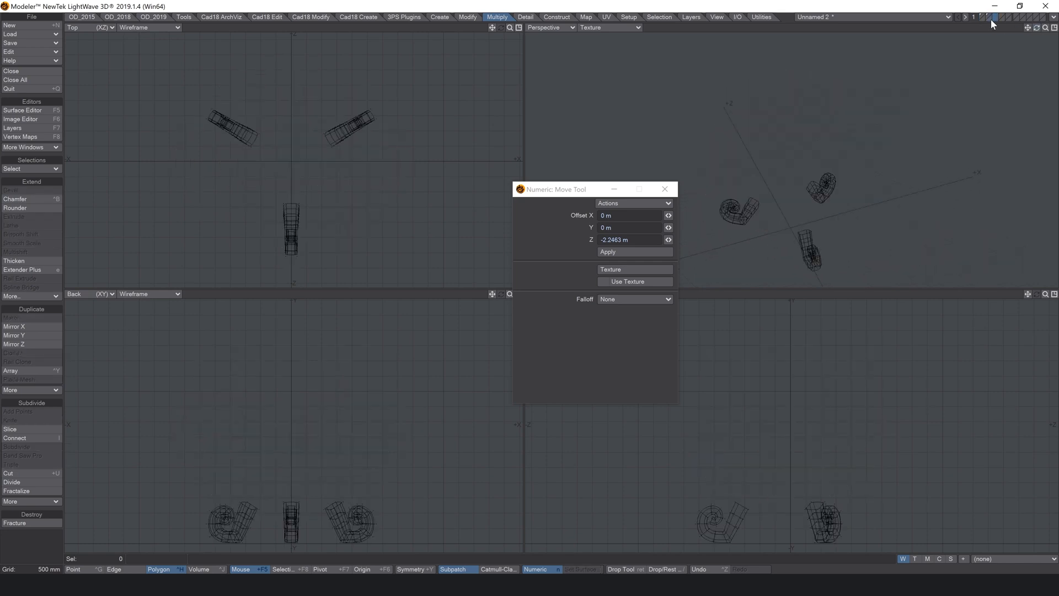
{"action": "left_click", "coordinate": [981, 19], "text": "shift"}
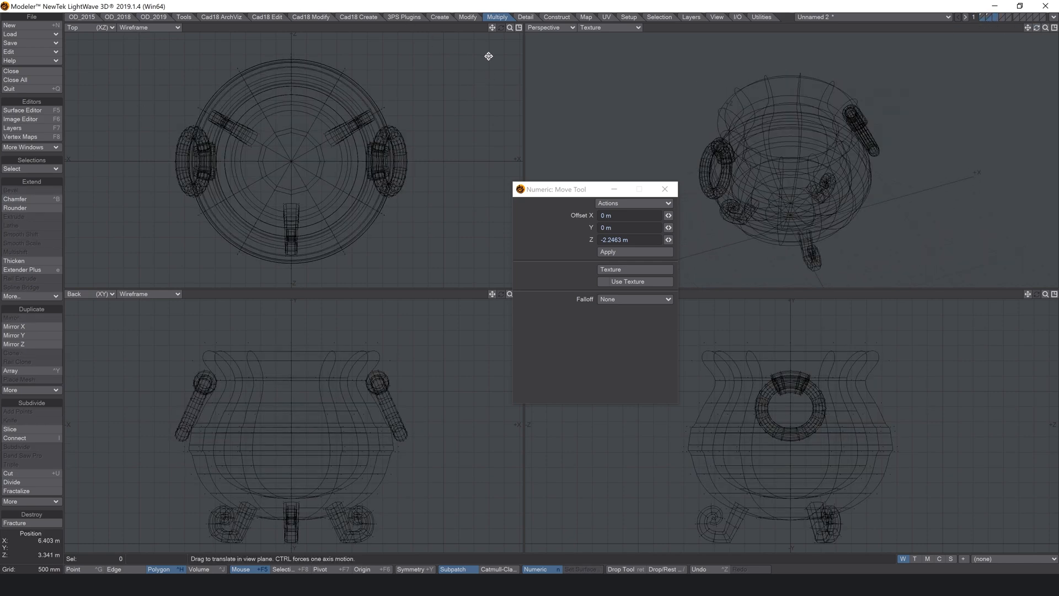
{"action": "left_click", "coordinate": [440, 17]}
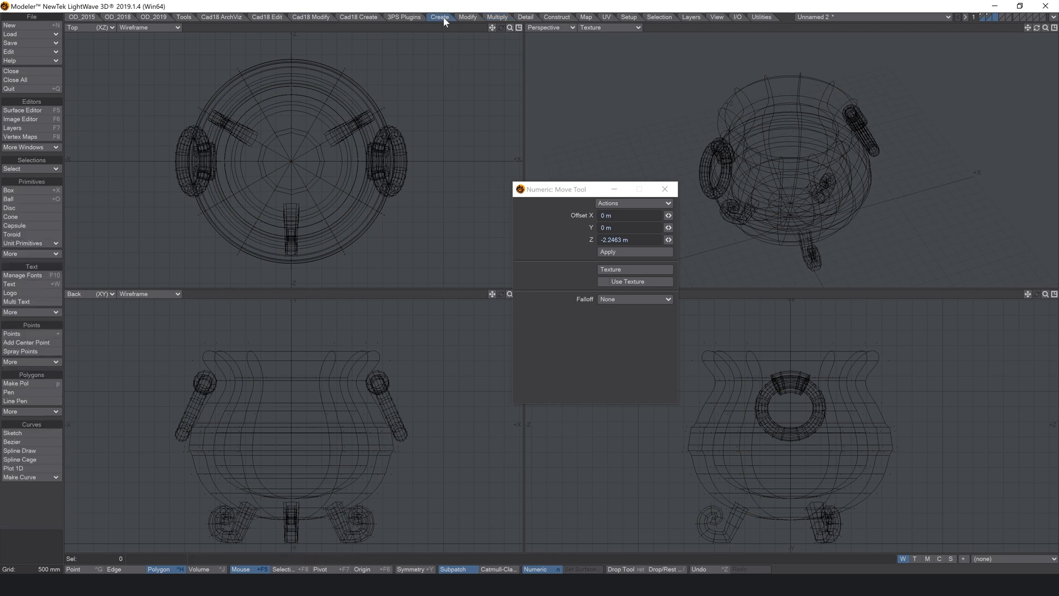
{"action": "left_click", "coordinate": [17, 190]}
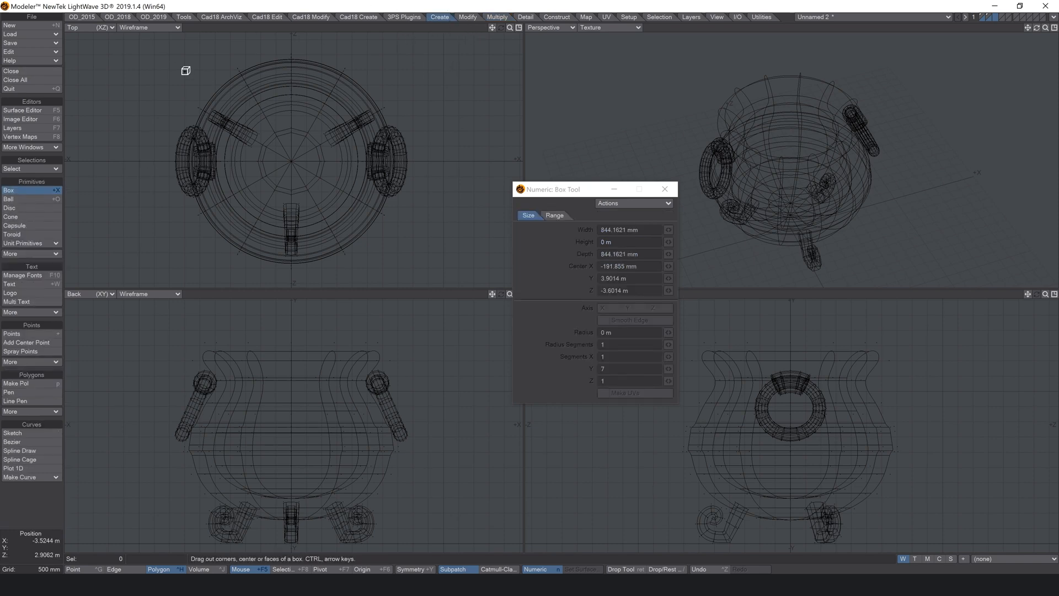
{"action": "left_click_drag", "start_coordinate": [183, 73], "coordinate": [373, 270]}
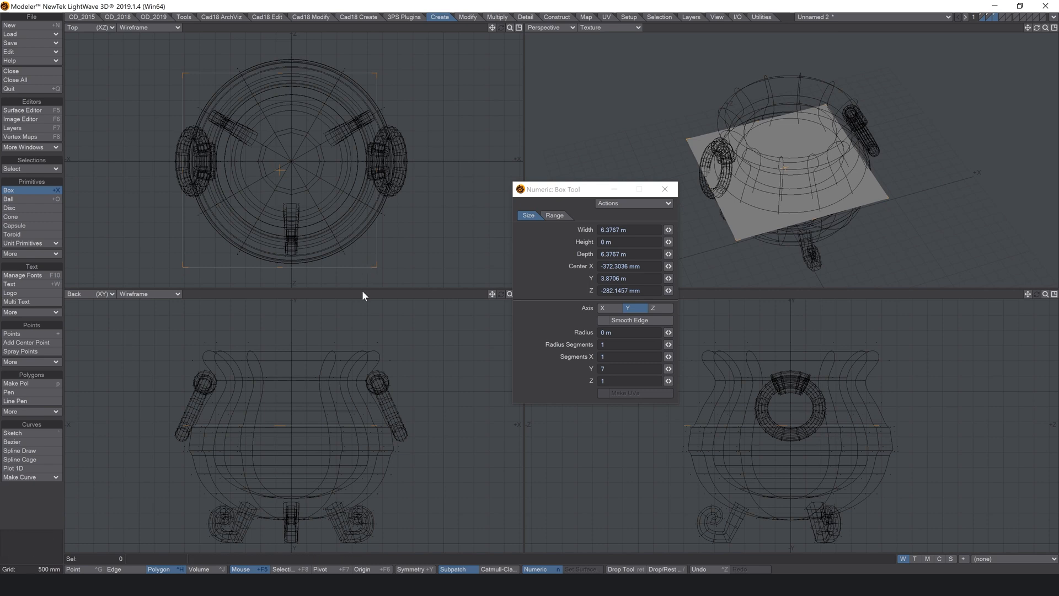
{"action": "key", "text": "Return"}
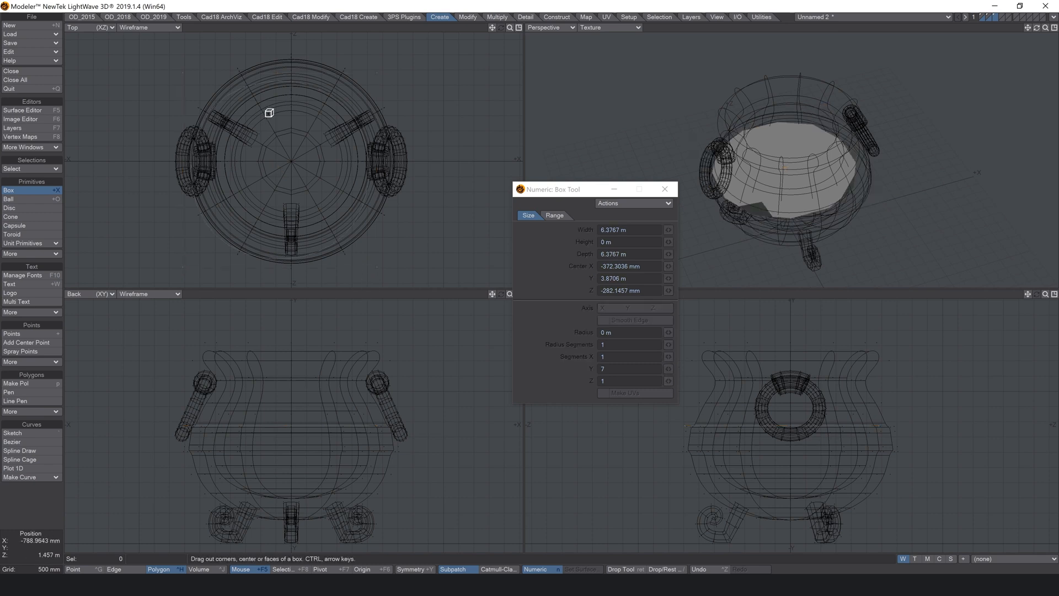
Convert the flat square to a rounded subpatch surface, center it in the pot, and raise it to the neck
{"action": "left_click", "coordinate": [220, 108]}
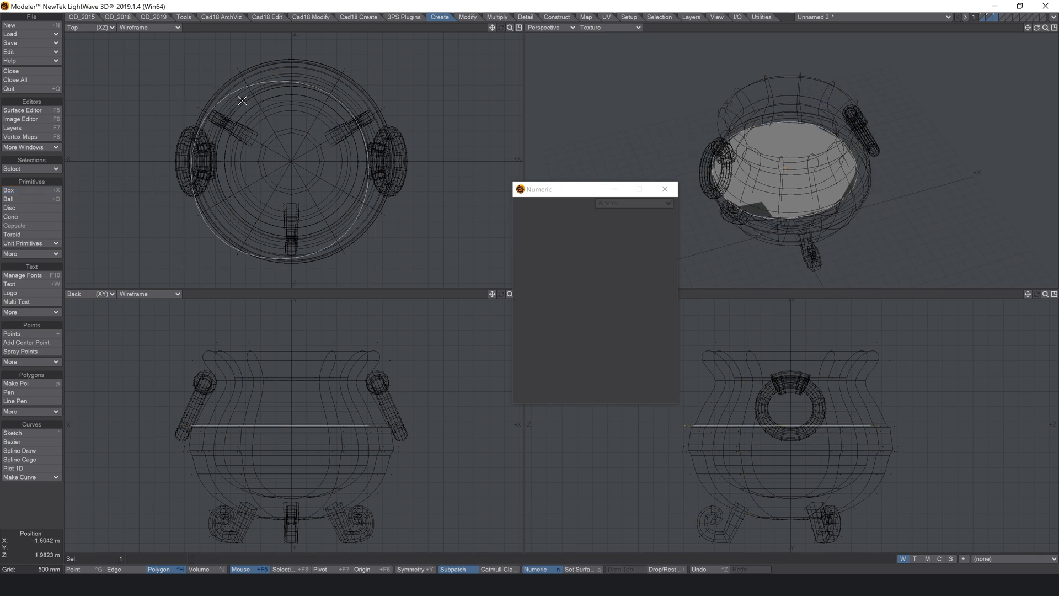
{"action": "left_click", "coordinate": [252, 145]}
{"action": "key", "text": "t"}
{"action": "left_click_drag", "start_coordinate": [276, 417], "coordinate": [276, 247]}
Scale the surface to 74% around its own center so it fits inside the pot's neck
{"action": "key", "text": "shift+h"}
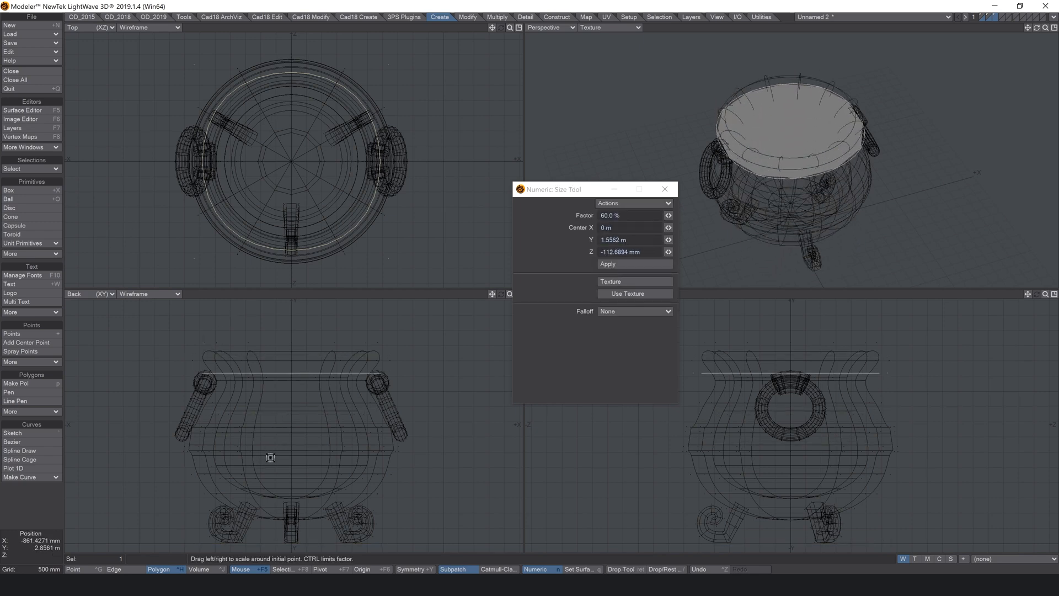
{"action": "key", "text": "shift+F8"}
{"action": "left_click_drag", "start_coordinate": [284, 383], "coordinate": [269, 382]}
Display the perspective view in Textured Wire and subdivide the surface three times with the Metaform method, leaving nothing selected
{"action": "left_click", "coordinate": [598, 28]}
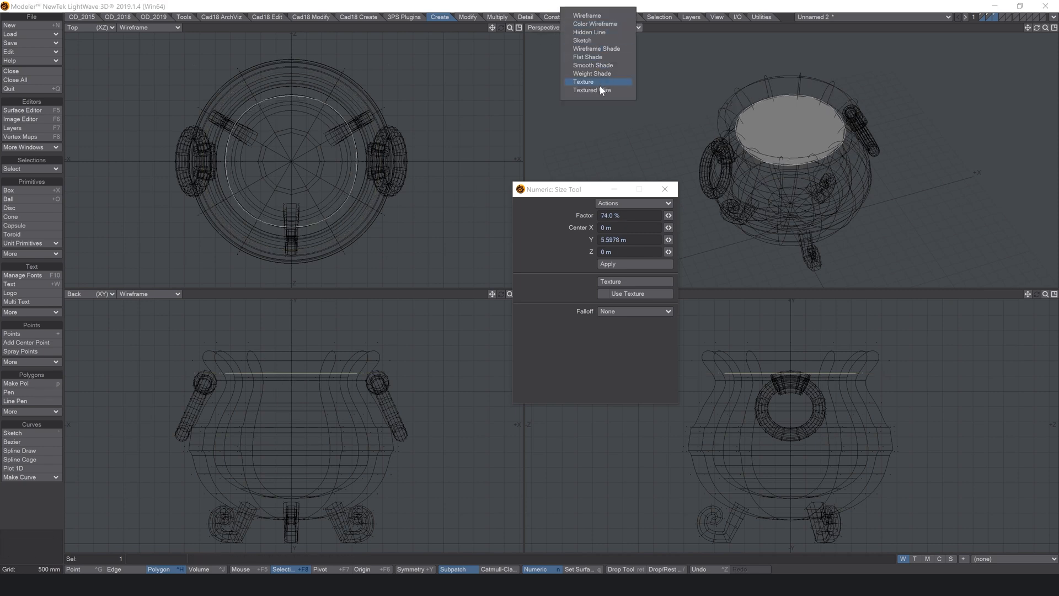
{"action": "left_click", "coordinate": [602, 88]}
{"action": "key", "text": "shift+d"}
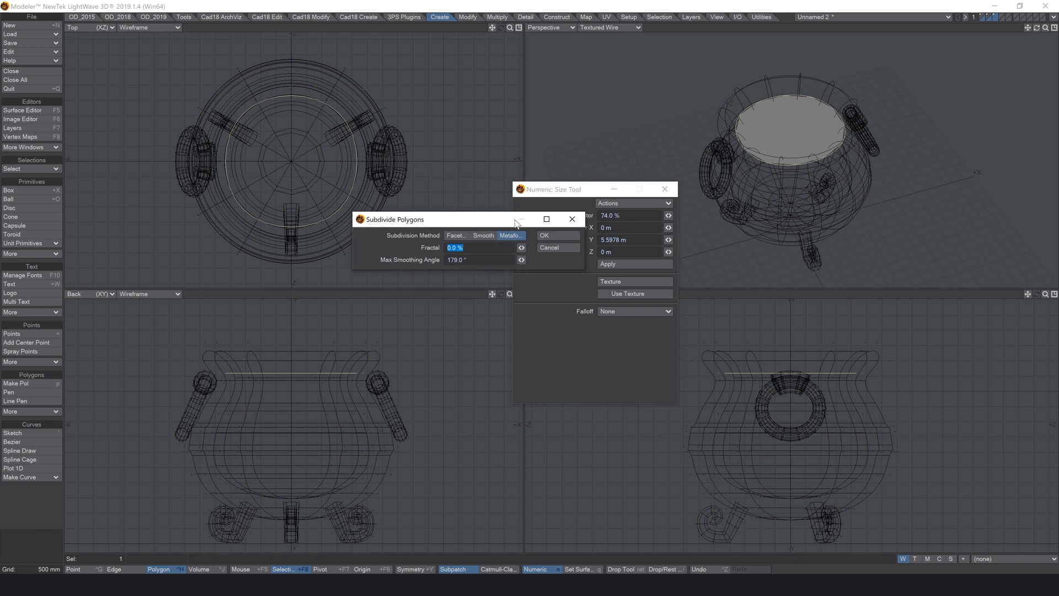
{"action": "left_click", "coordinate": [558, 234]}
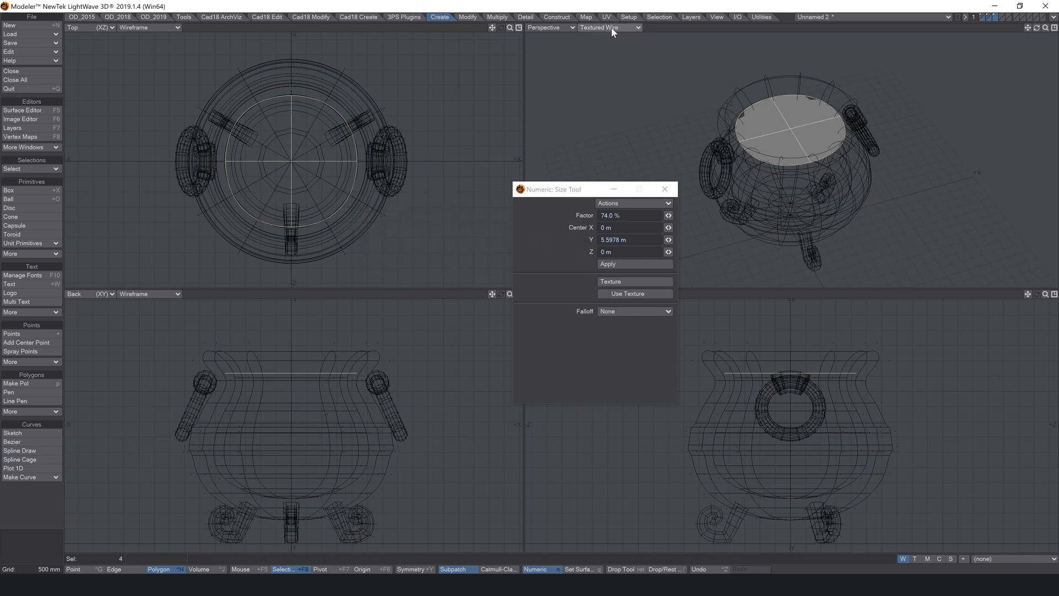
{"action": "key", "text": "shift+d"}
{"action": "left_click", "coordinate": [554, 236]}
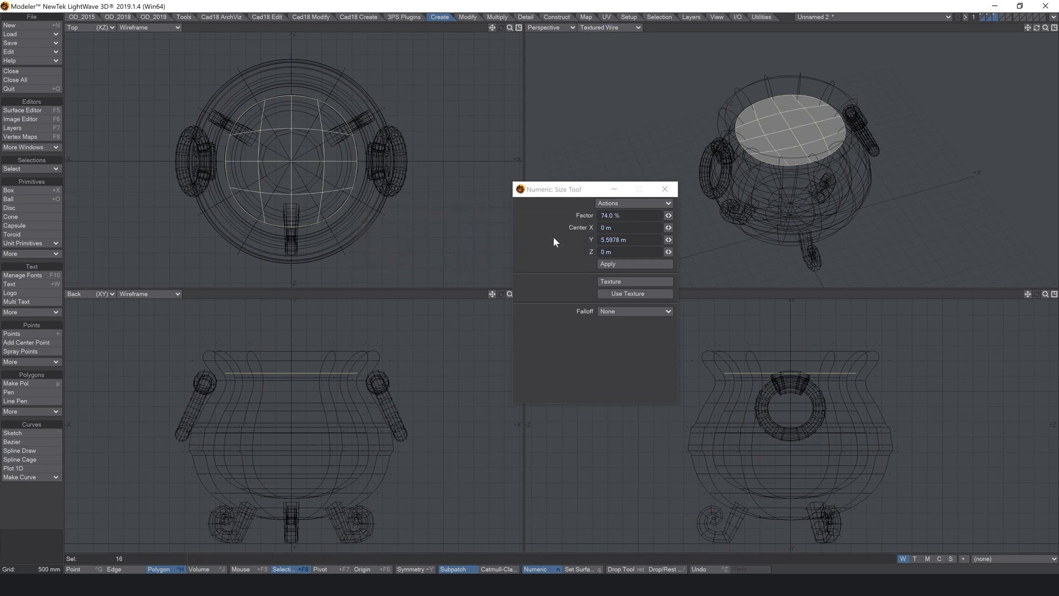
{"action": "key", "text": "shift+d"}
{"action": "left_click", "coordinate": [545, 242]}
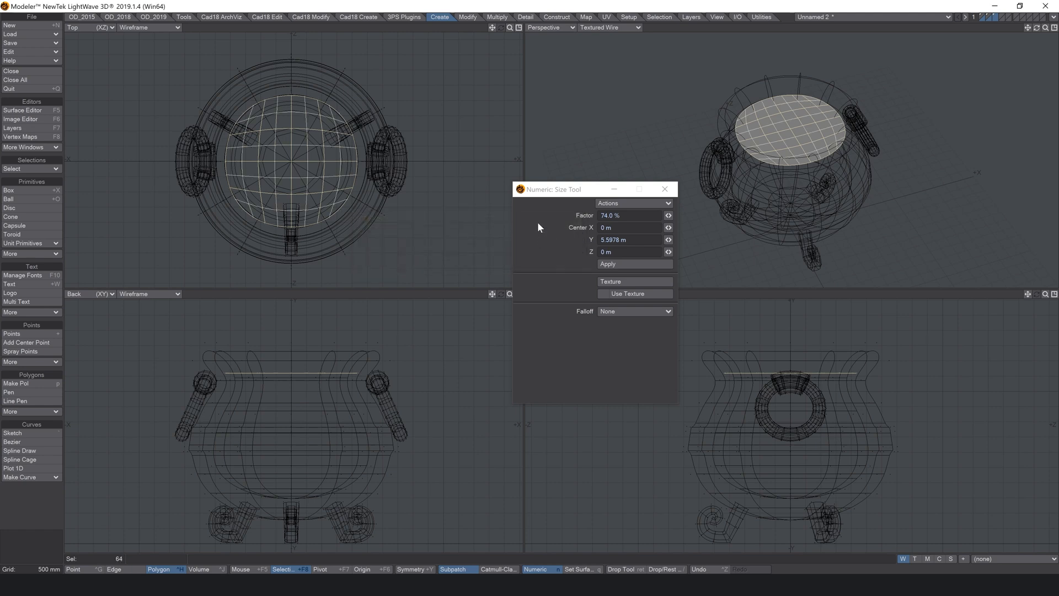
{"action": "key", "text": "/"}
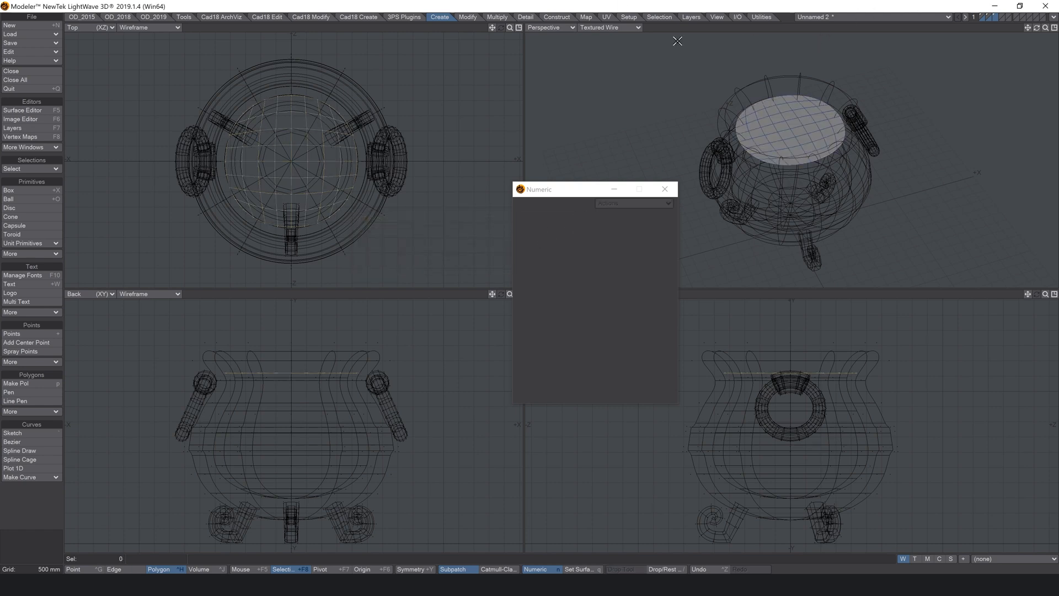
Show the surface together with the pot and legs in Texture shading, framed closely on the pot's opening
{"action": "left_click", "coordinate": [610, 28]}
{"action": "left_click", "coordinate": [630, 82]}
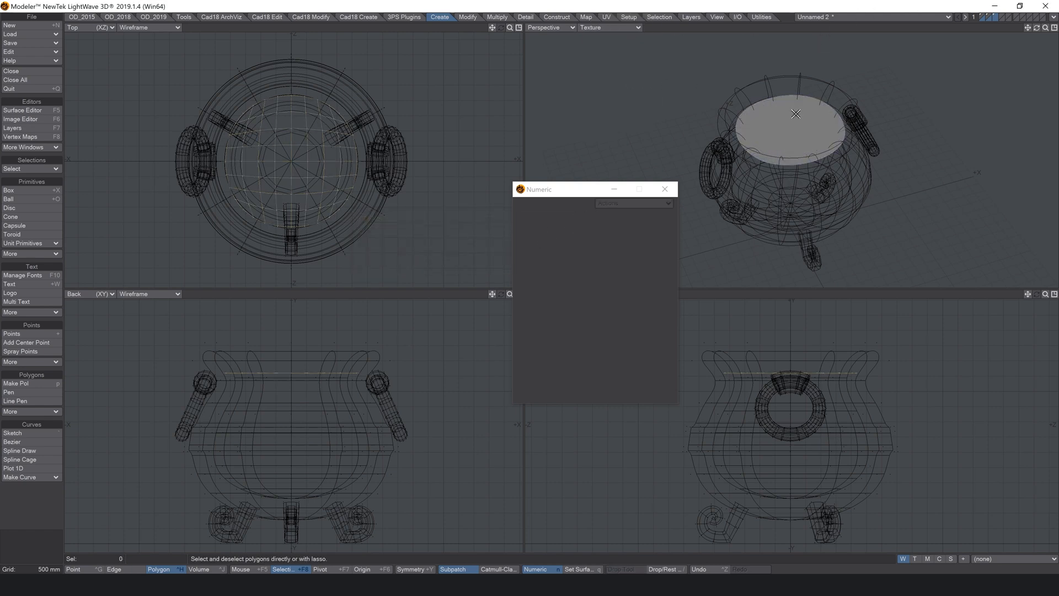
{"action": "left_click", "coordinate": [981, 15], "text": "shift"}
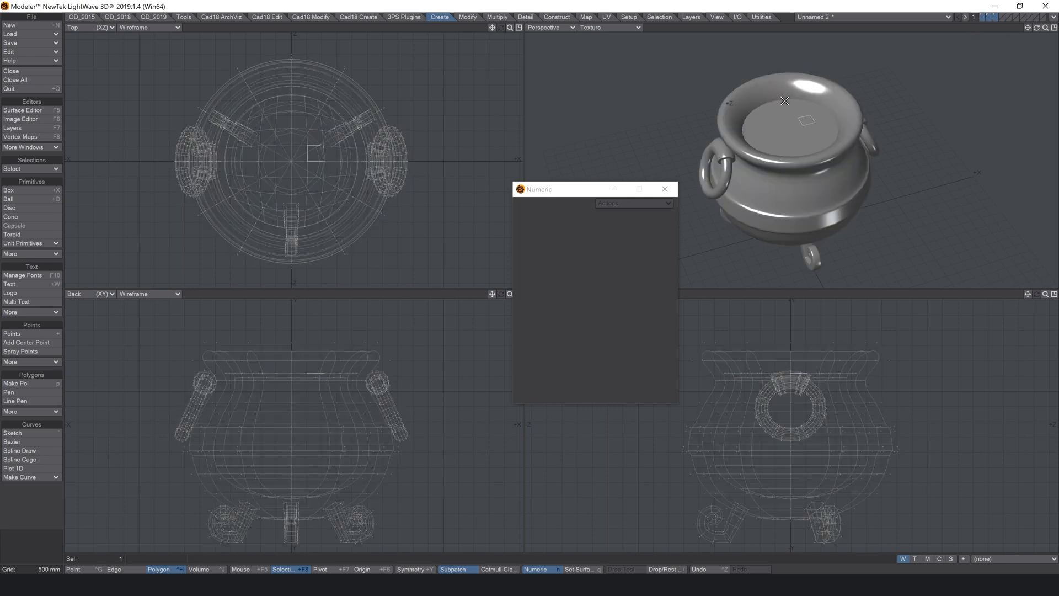
{"action": "left_click_drag", "start_coordinate": [1047, 36], "coordinate": [959, 36]}
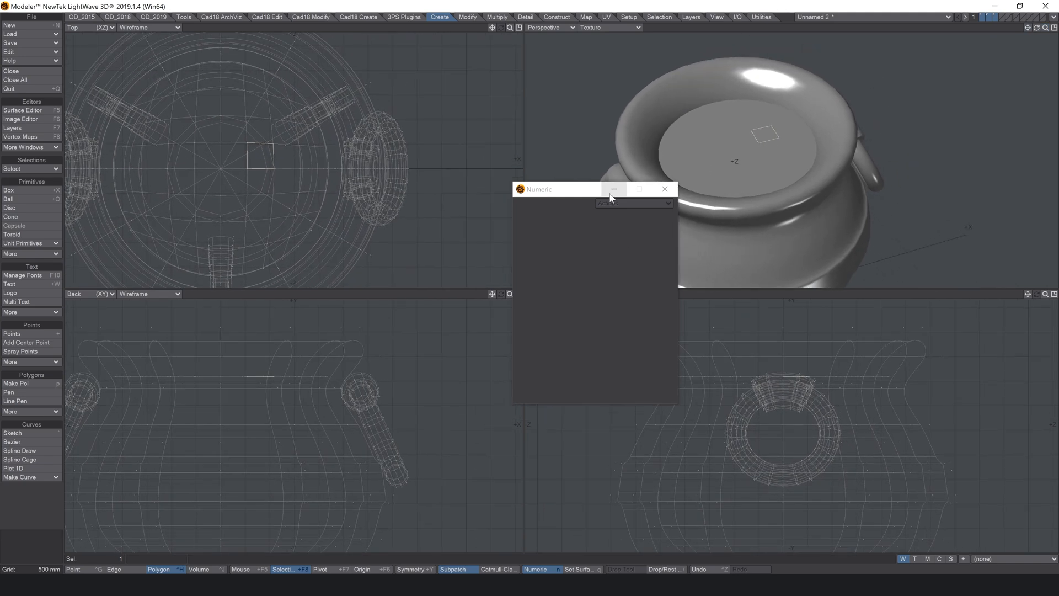
Bevel two separate polygons toward the back of the surface into raised, rounded bubbles
{"action": "key", "text": "b"}
{"action": "mouse_move", "coordinate": [777, 154]}
{"action": "left_mouse_down"}
{"action": "mouse_move", "coordinate": [787, 150]}
{"action": "mouse_move", "coordinate": [776, 146]}
{"action": "left_mouse_up"}
{"action": "key", "text": "space"}
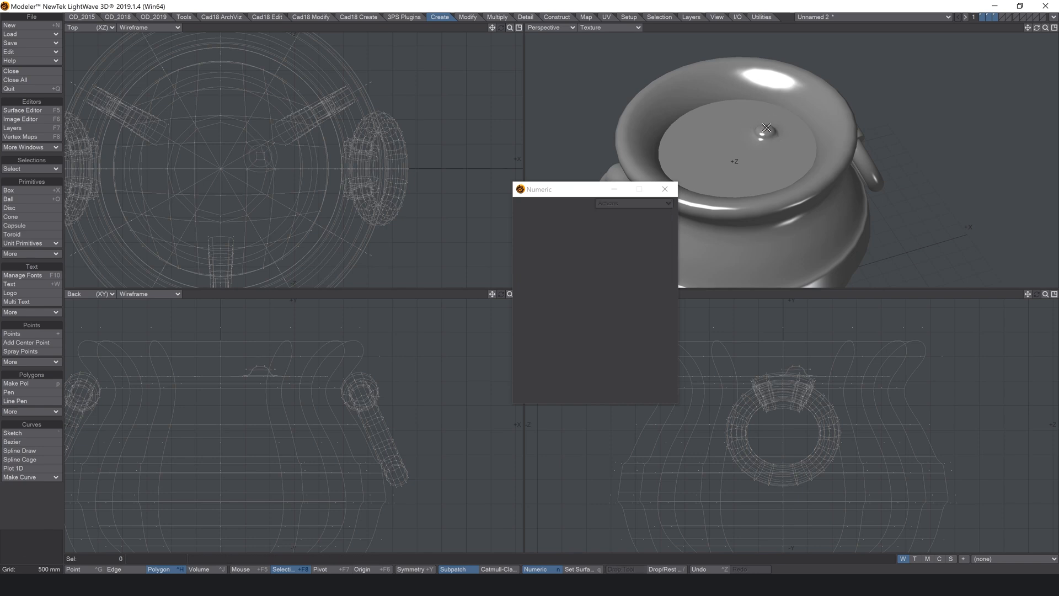
{"action": "left_click", "coordinate": [710, 133]}
{"action": "key", "text": "b"}
{"action": "left_click_drag", "start_coordinate": [715, 128], "coordinate": [713, 122]}
{"action": "right_click_drag", "start_coordinate": [723, 142], "coordinate": [718, 138]}
{"action": "key", "text": "slash"}
Bevel two more polygons, one on each side closer to the front of the surface, into smaller bubbles
{"action": "left_click", "coordinate": [702, 163]}
{"action": "key", "text": "b"}
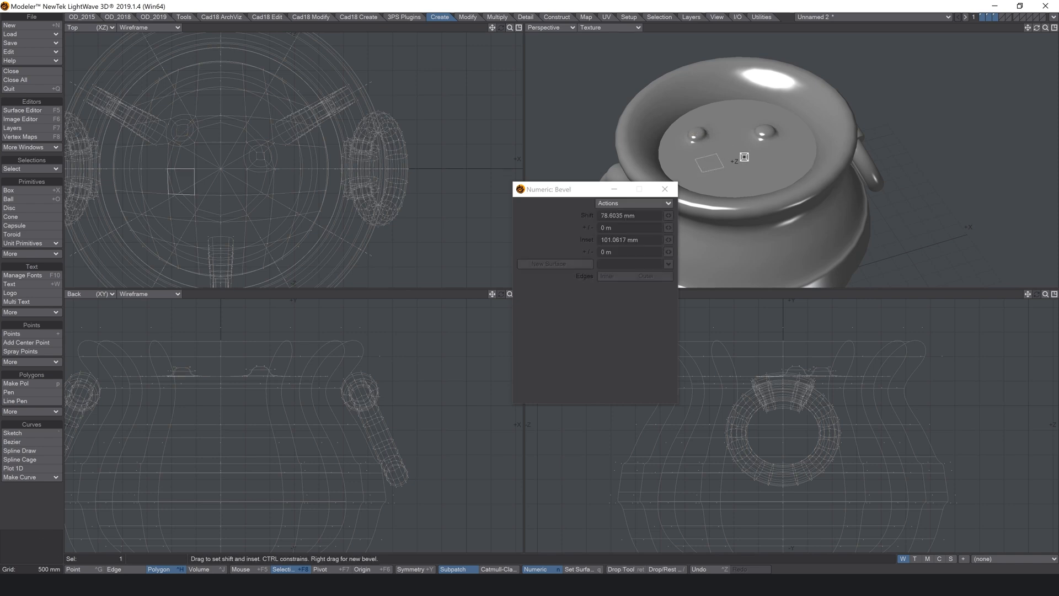
{"action": "left_click_drag", "start_coordinate": [750, 156], "coordinate": [729, 180]}
{"action": "key", "text": "Return"}
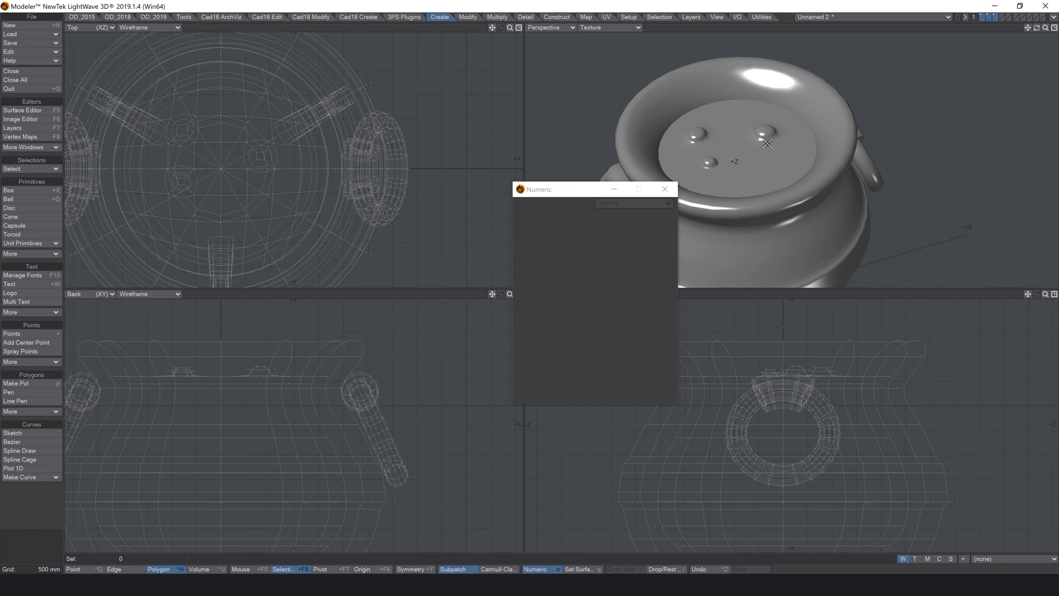
{"action": "key", "text": "b"}
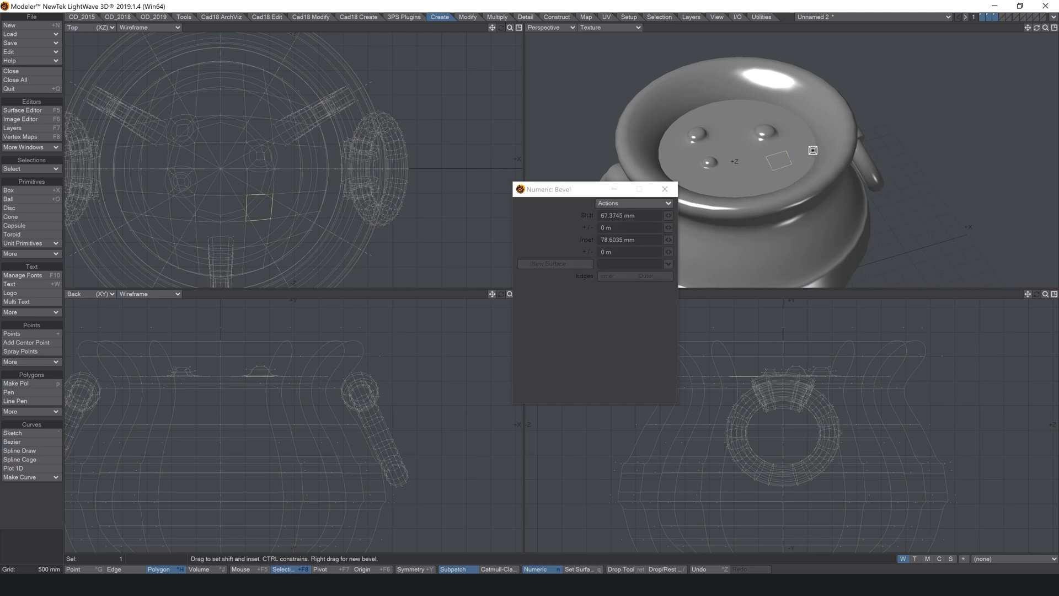
{"action": "left_click_drag", "start_coordinate": [807, 164], "coordinate": [807, 163]}
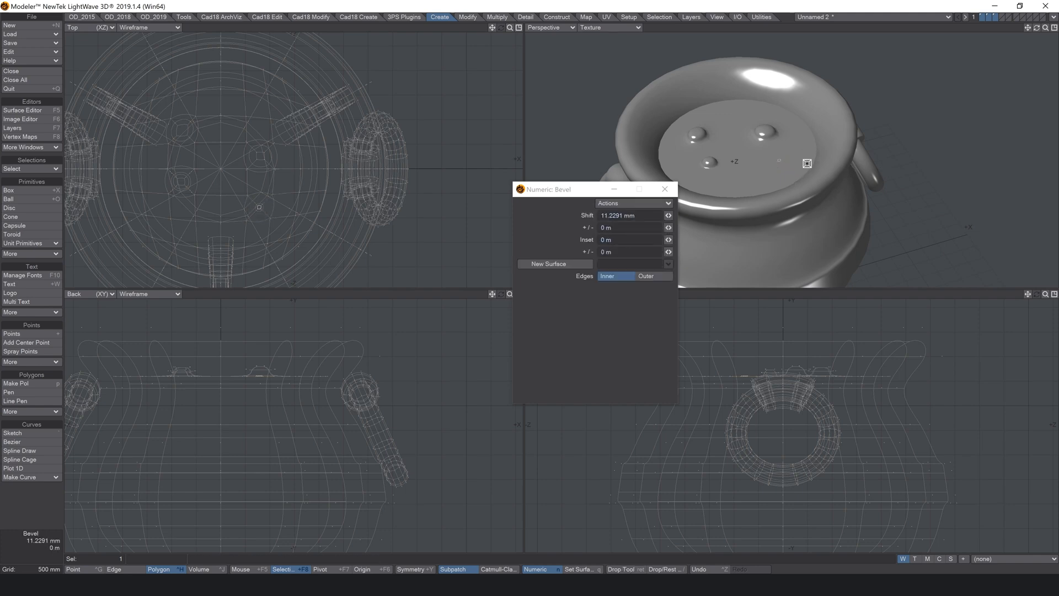
{"action": "key", "text": "Return"}
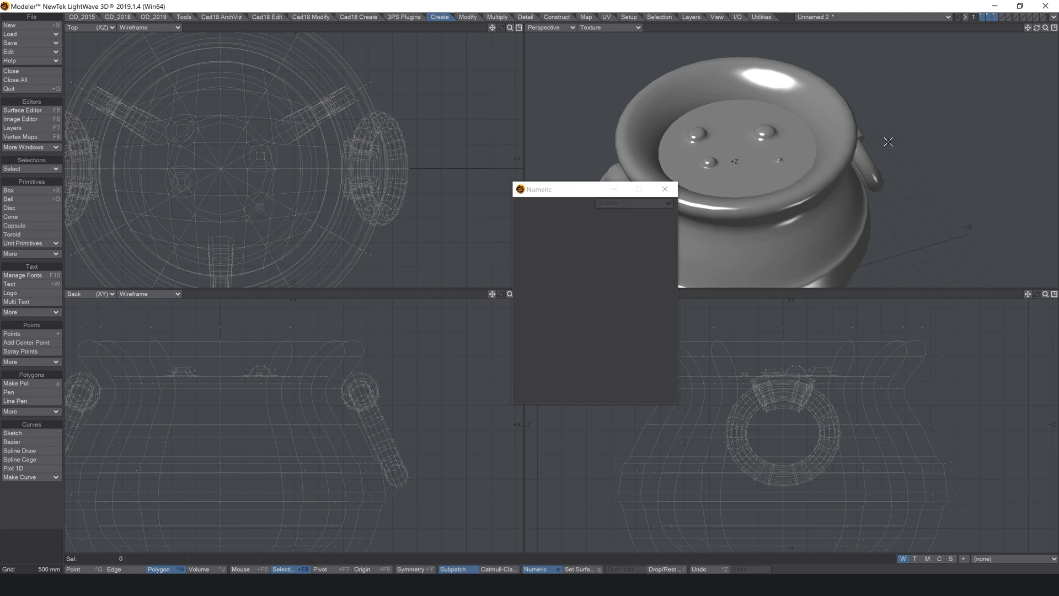
Bevel a polygon near the surface's front edge into a fifth bubble and view the entire pot
{"action": "left_click", "coordinate": [753, 178]}
{"action": "key", "text": "b"}
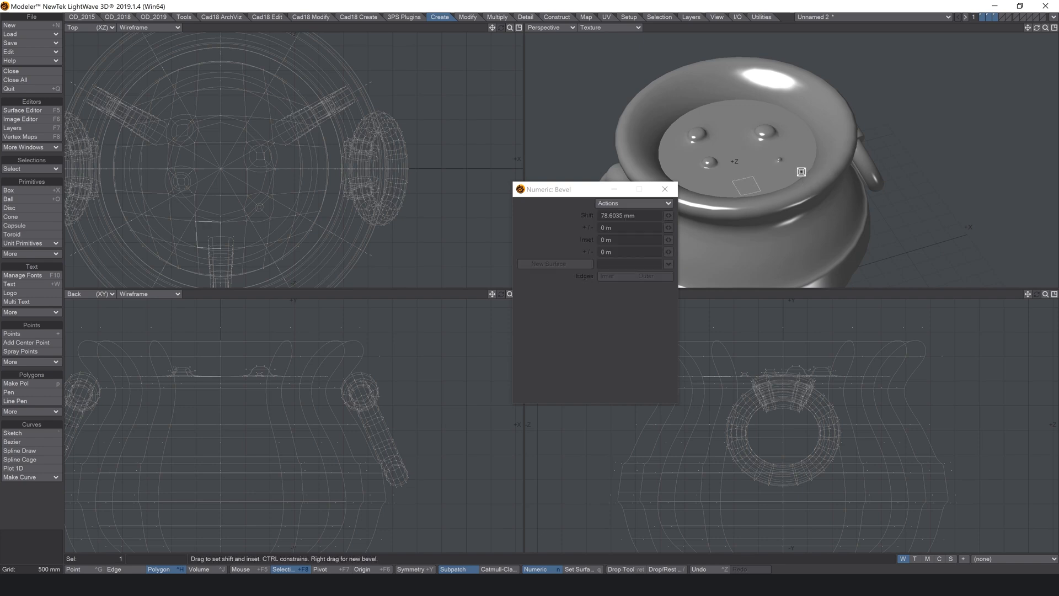
{"action": "mouse_move", "coordinate": [777, 177]}
{"action": "left_mouse_down"}
{"action": "mouse_move", "coordinate": [787, 179]}
{"action": "mouse_move", "coordinate": [777, 175]}
{"action": "left_mouse_up"}
{"action": "key", "text": "Return"}
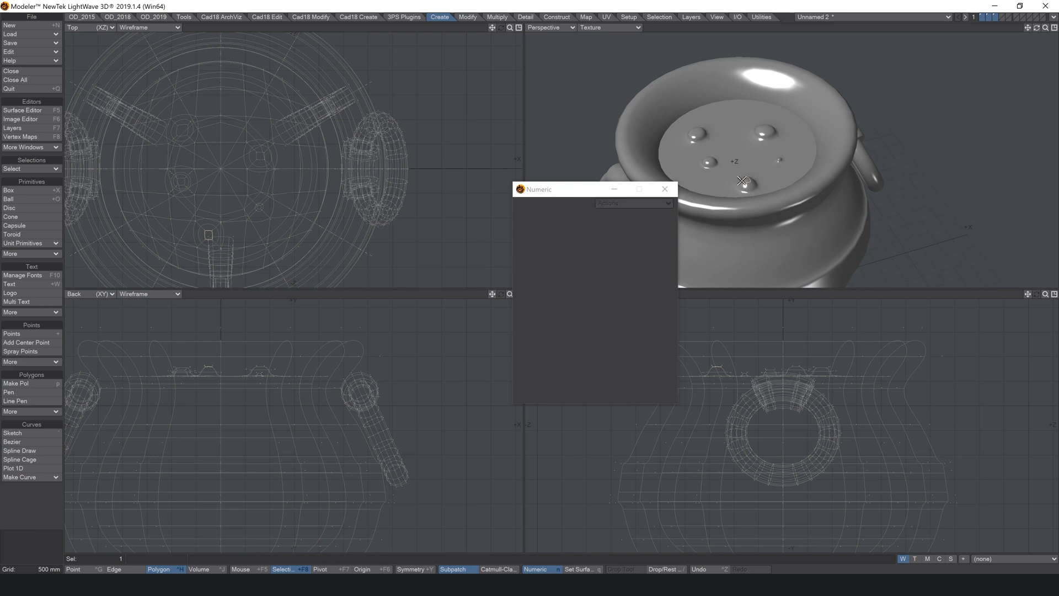
{"action": "key", "text": "a"}
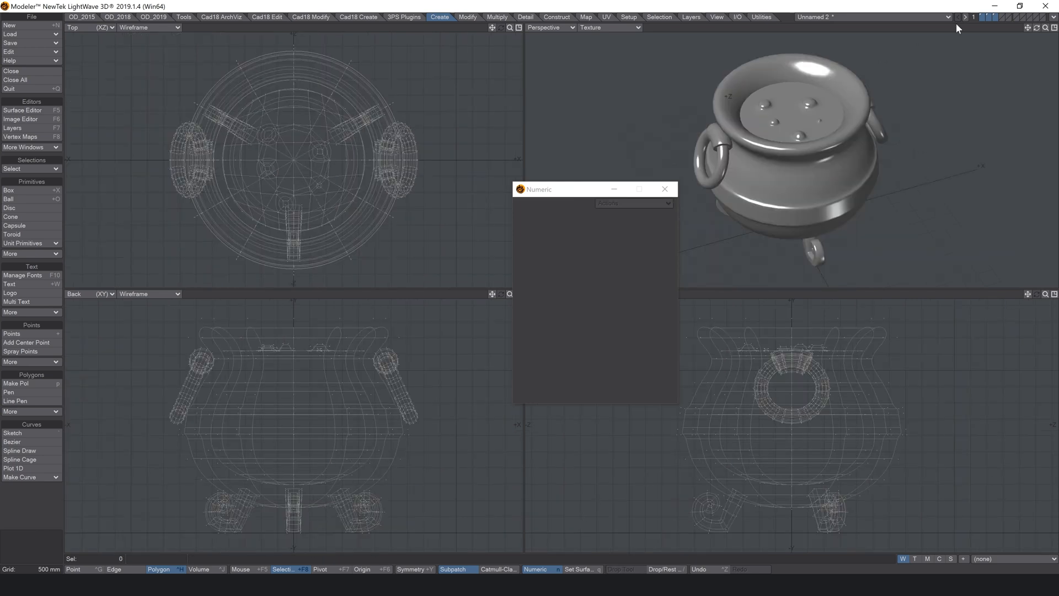
{"action": "mouse_move", "coordinate": [1036, 28]}
{"action": "left_mouse_down"}
{"action": "mouse_move", "coordinate": [1030, 14]}
{"action": "mouse_move", "coordinate": [1051, 12]}
{"action": "mouse_move", "coordinate": [1036, 14]}
{"action": "mouse_move", "coordinate": [1034, 34]}
{"action": "left_mouse_up"}
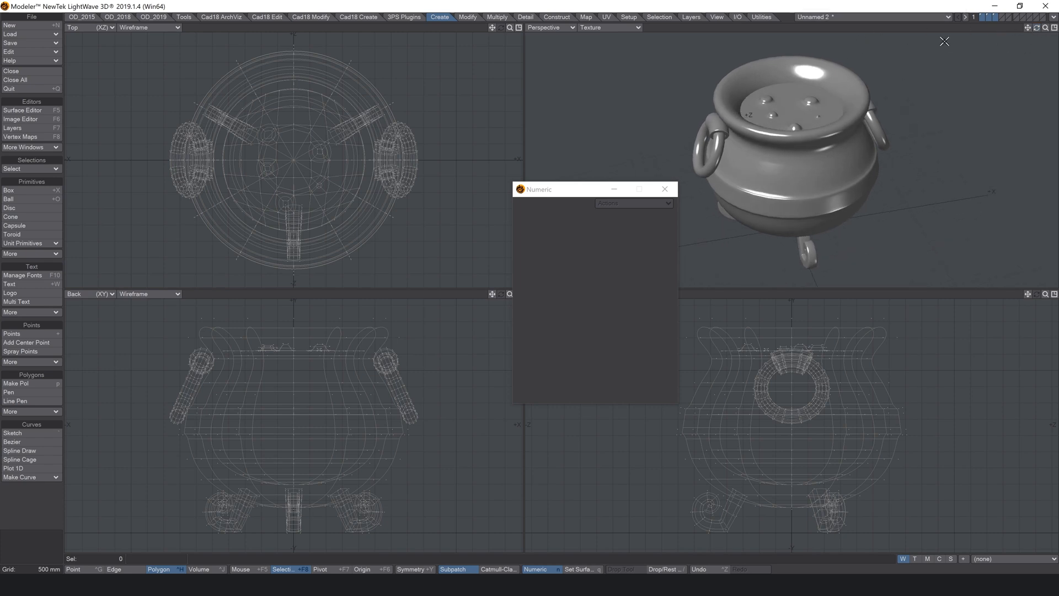
In an empty layer, draw a tall upright box about 806 mm wide and deep with seven segments along Y
{"action": "left_click", "coordinate": [1000, 17]}
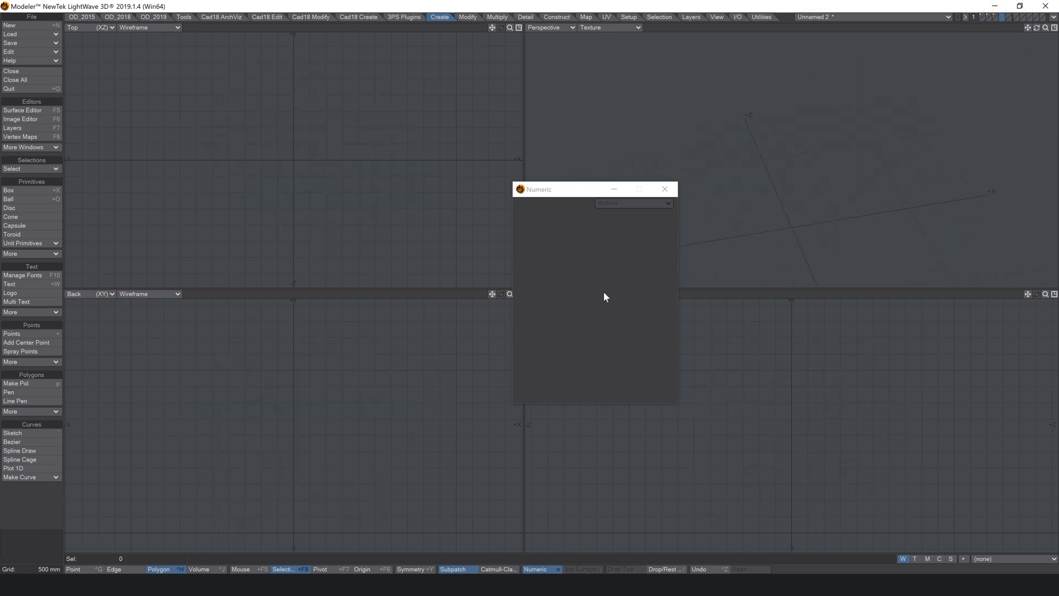
{"action": "left_click", "coordinate": [32, 190]}
{"action": "mouse_move", "coordinate": [288, 162]}
{"action": "left_mouse_down"}
{"action": "mouse_move", "coordinate": [324, 131]}
{"action": "mouse_move", "coordinate": [314, 136]}
{"action": "left_mouse_up"}
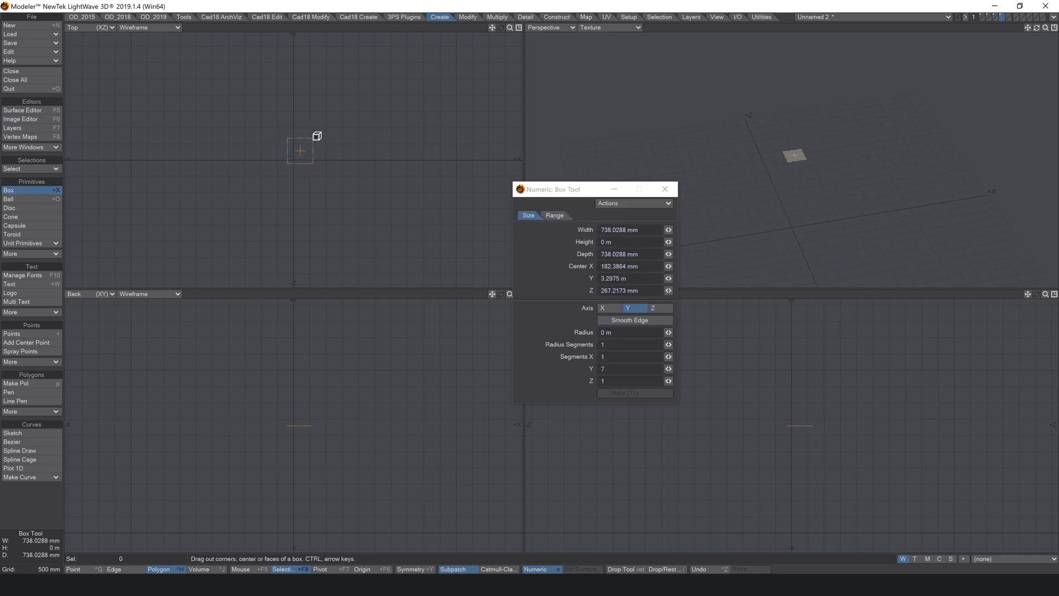
{"action": "left_click_drag", "start_coordinate": [293, 428], "coordinate": [305, 553]}
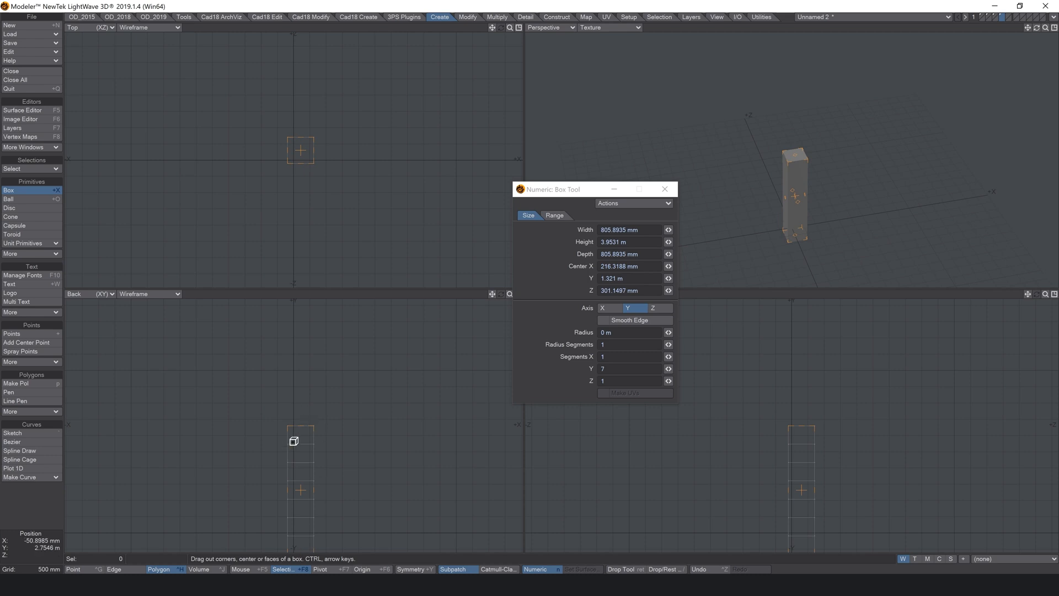
{"action": "left_click_drag", "start_coordinate": [308, 425], "coordinate": [315, 387]}
{"action": "left_click_drag", "start_coordinate": [294, 475], "coordinate": [293, 439]}
{"action": "key", "text": "Return"}
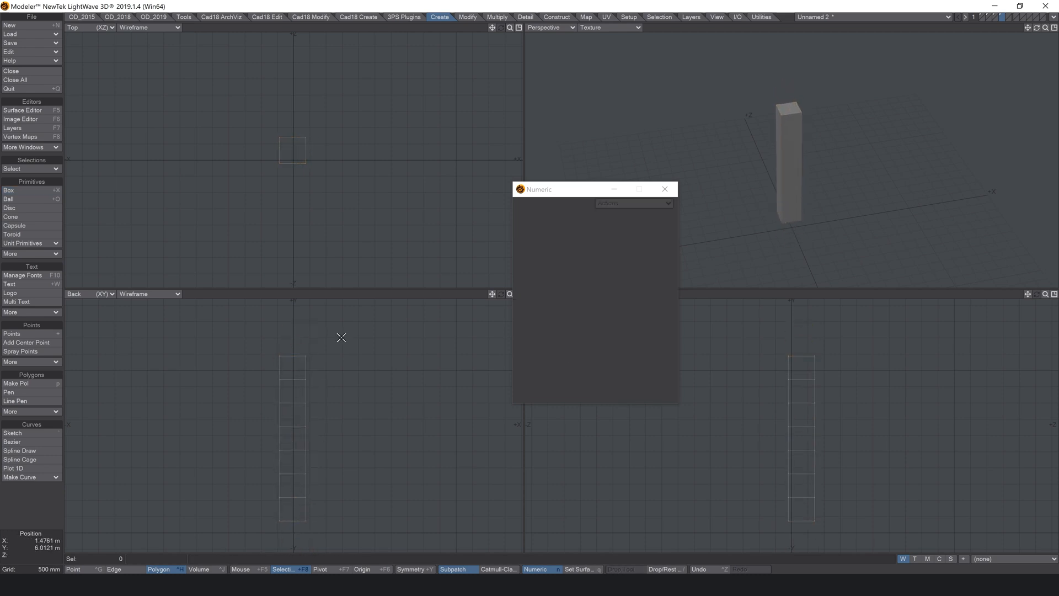
Convert the tall box to a subpatch column and give its top end a flat, sharp edge
{"action": "key", "text": "Tab"}
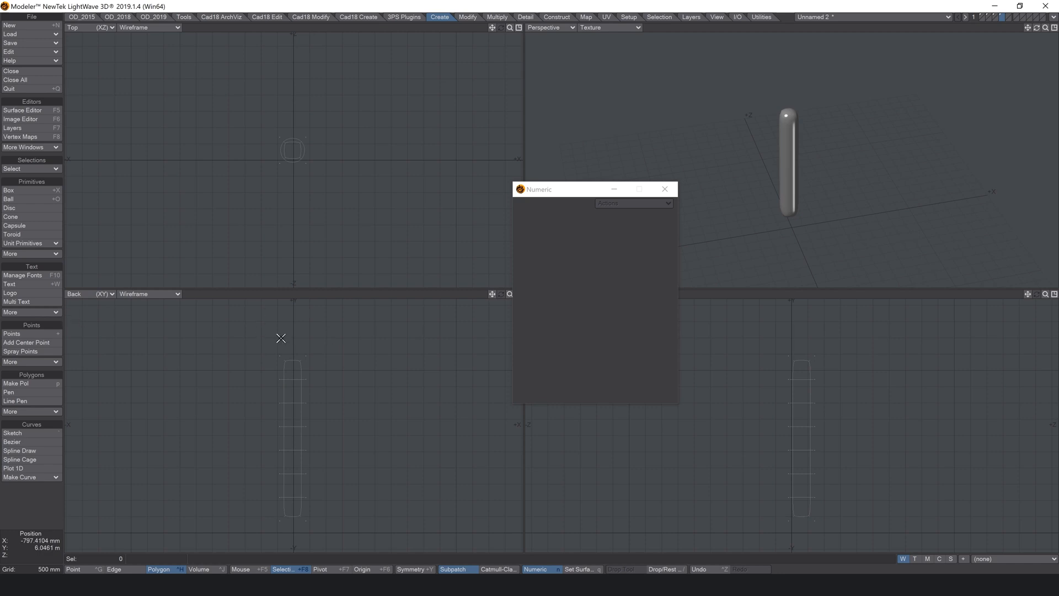
{"action": "right_click_drag", "start_coordinate": [305, 365], "coordinate": [336, 329]}
{"action": "left_click_drag", "start_coordinate": [148, 371], "coordinate": [178, 372]}
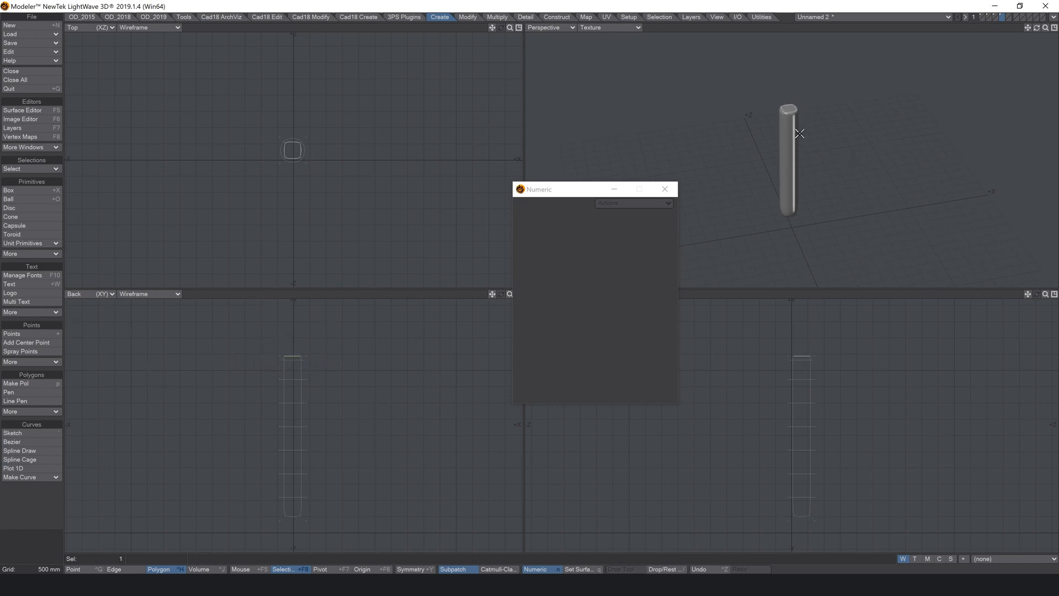
{"action": "left_click", "coordinate": [777, 106]}
Rest the column on the ground, centered on the origin
{"action": "key", "text": "F3"}
{"action": "key", "text": "Return"}
{"action": "key", "text": "a"}
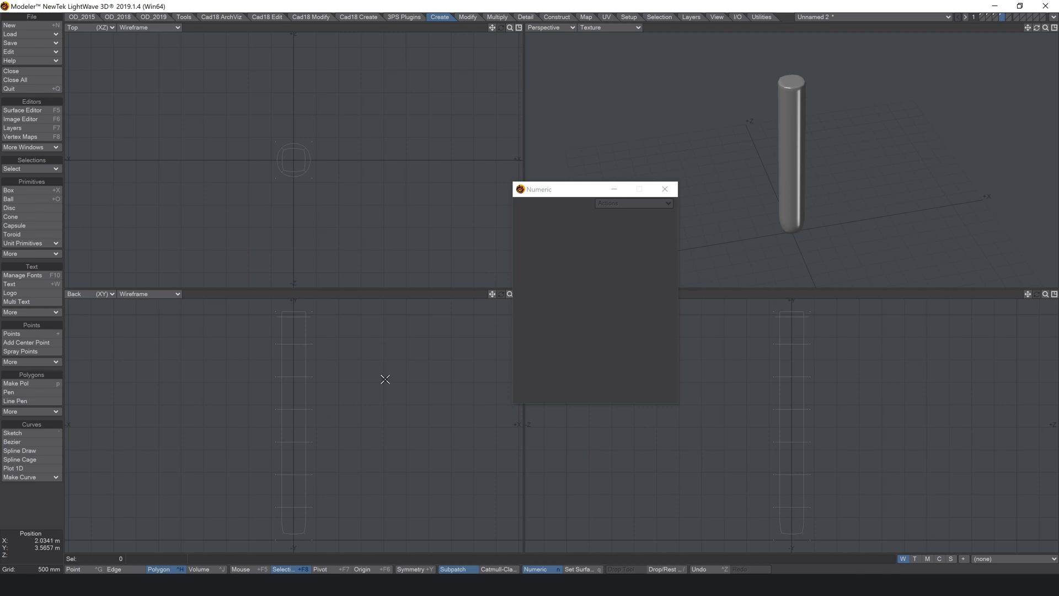
Apply a Spline Guide to the column along the Y axis with 5 curve points and the Bend operation
{"action": "left_click", "coordinate": [468, 17]}
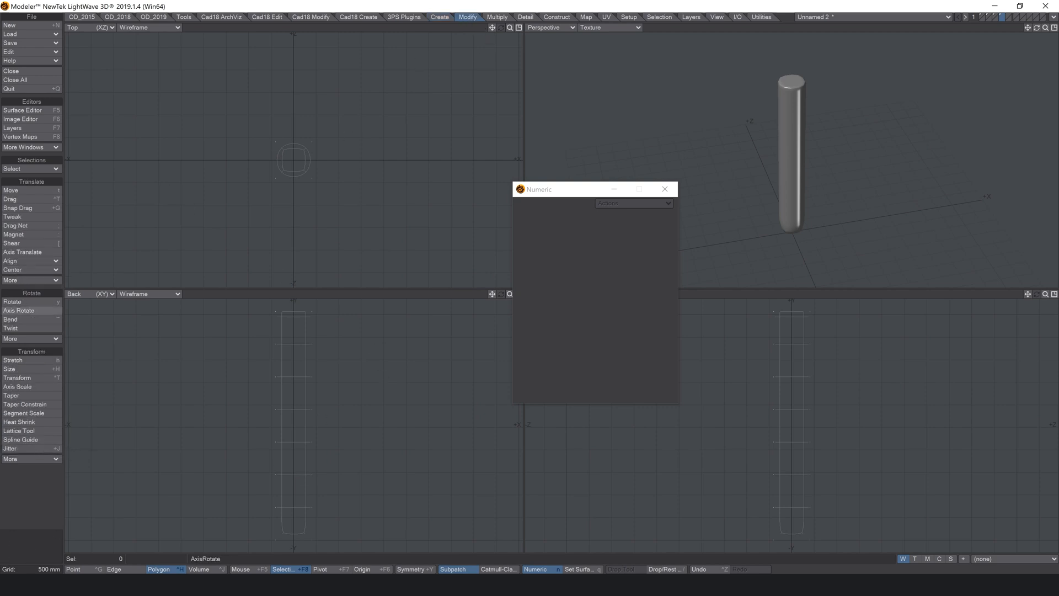
{"action": "left_click", "coordinate": [36, 440]}
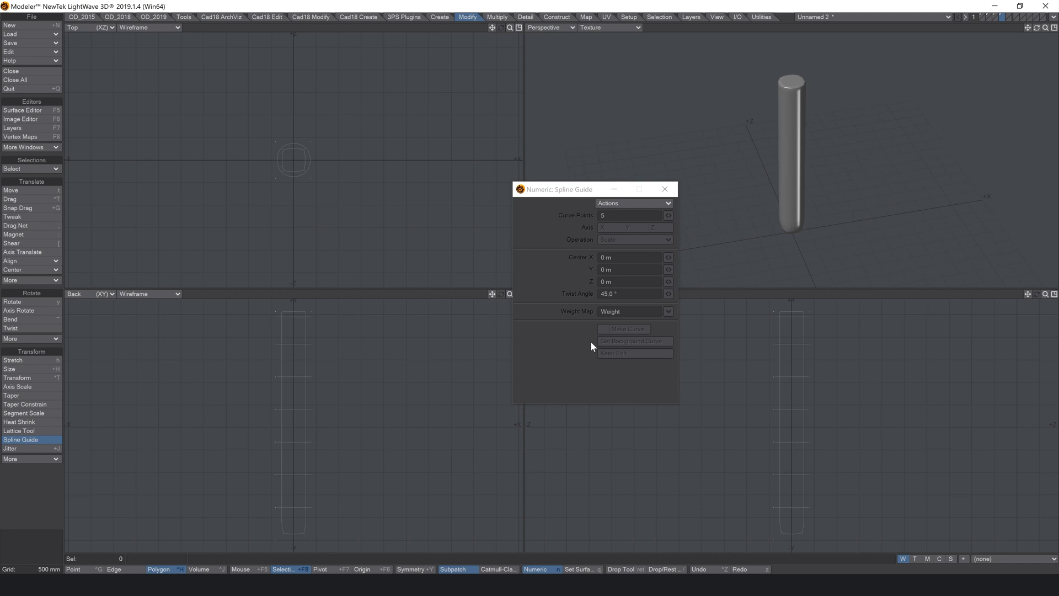
{"action": "left_click", "coordinate": [452, 241]}
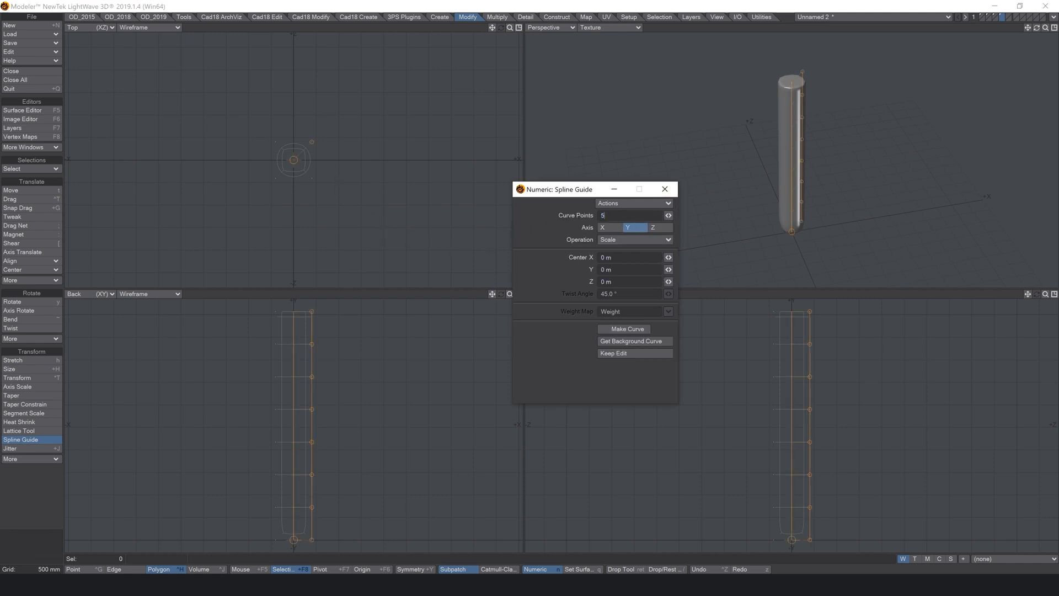
{"action": "left_click", "coordinate": [624, 236]}
{"action": "left_click", "coordinate": [613, 259]}
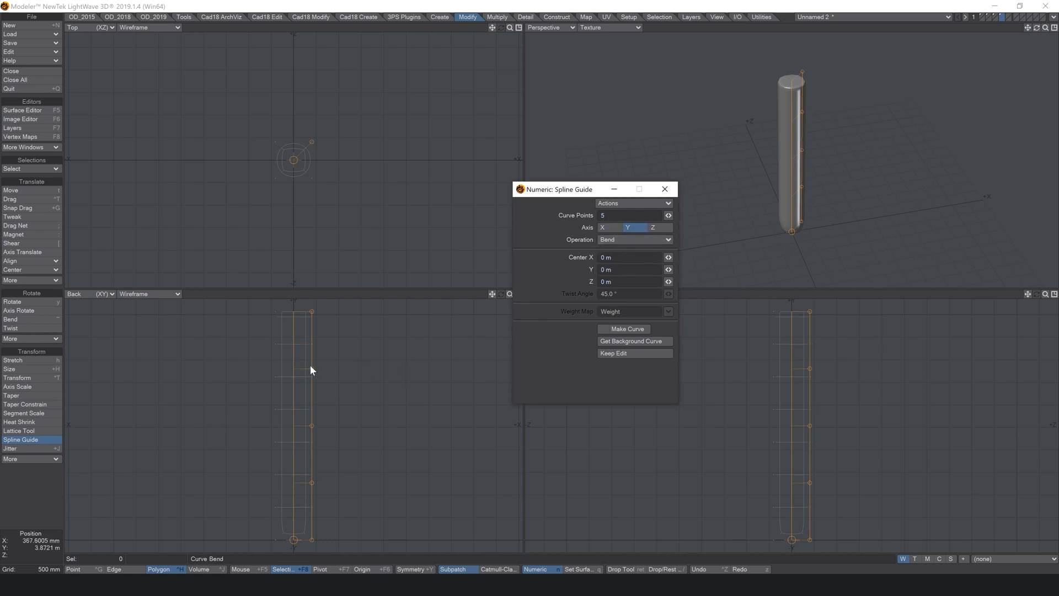
Bend the column into a gentle S-curve by offsetting its upper and lower guide points in the back and side views
{"action": "left_click_drag", "start_coordinate": [311, 368], "coordinate": [321, 369]}
{"action": "left_click_drag", "start_coordinate": [314, 484], "coordinate": [306, 481]}
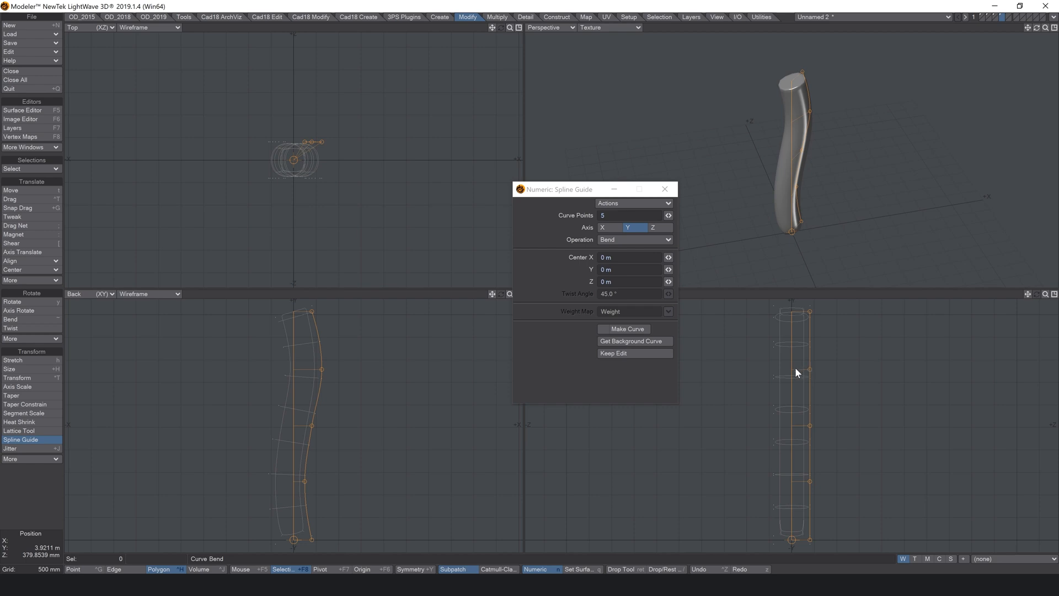
{"action": "left_click_drag", "start_coordinate": [809, 369], "coordinate": [804, 369]}
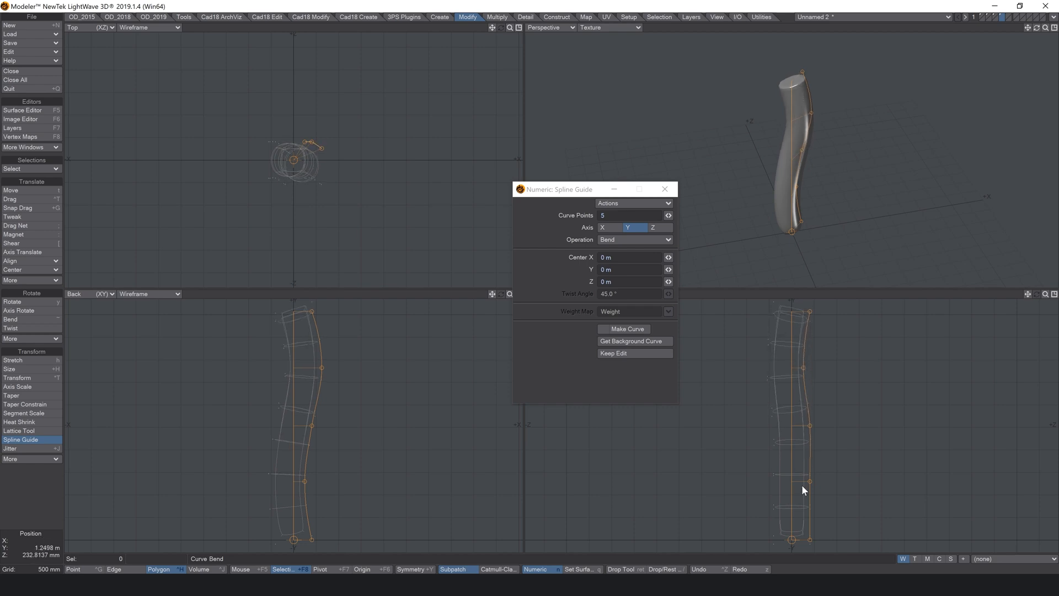
{"action": "left_click_drag", "start_coordinate": [803, 484], "coordinate": [799, 481]}
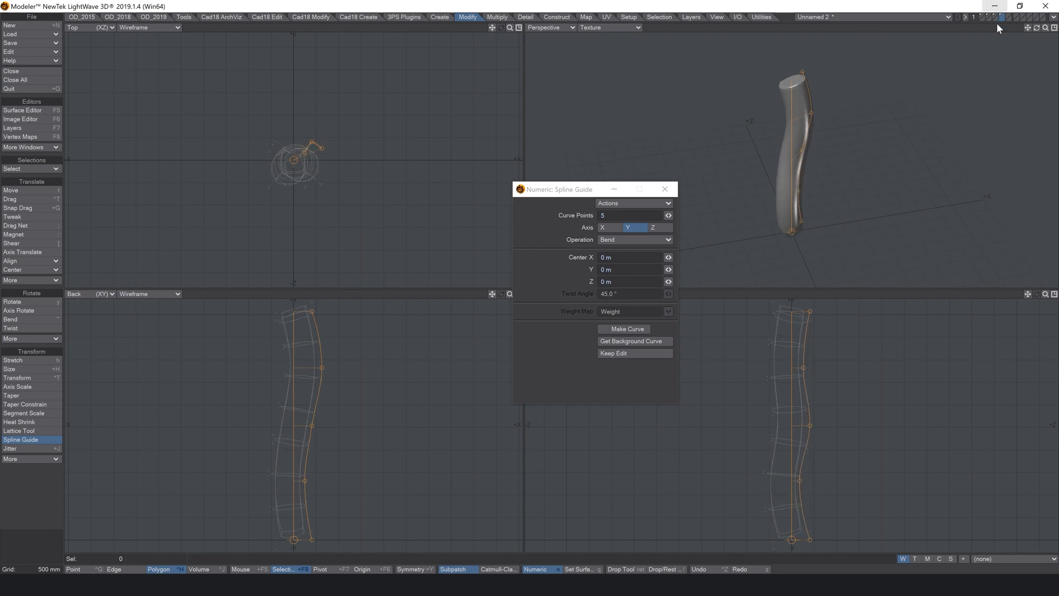
Finish the Spline Guide bend on the column and drop the tool
{"action": "left_click_drag", "start_coordinate": [1037, 28], "coordinate": [1053, 33]}
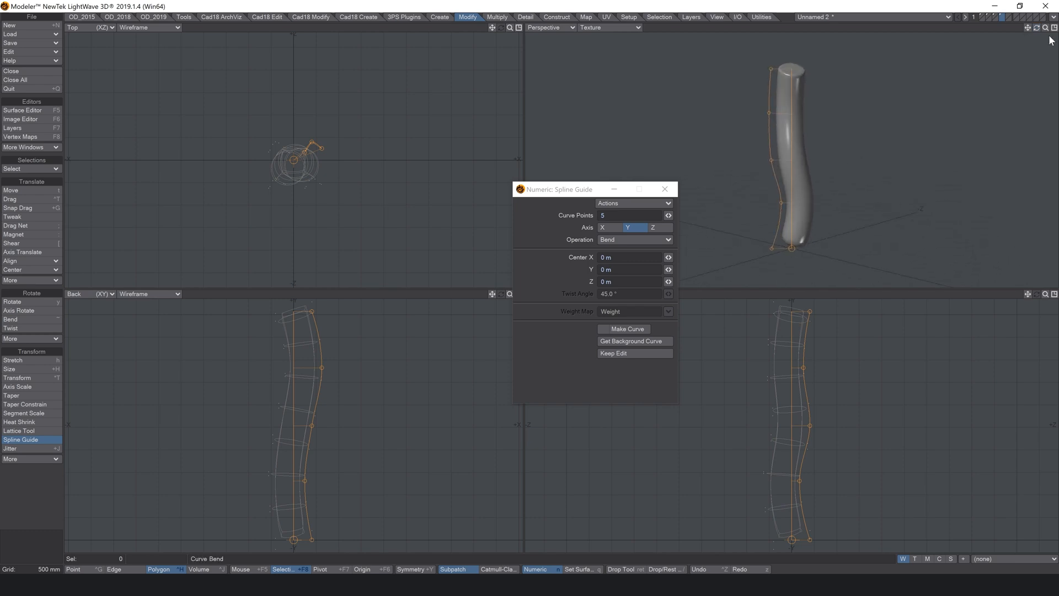
{"action": "key", "text": "Return"}
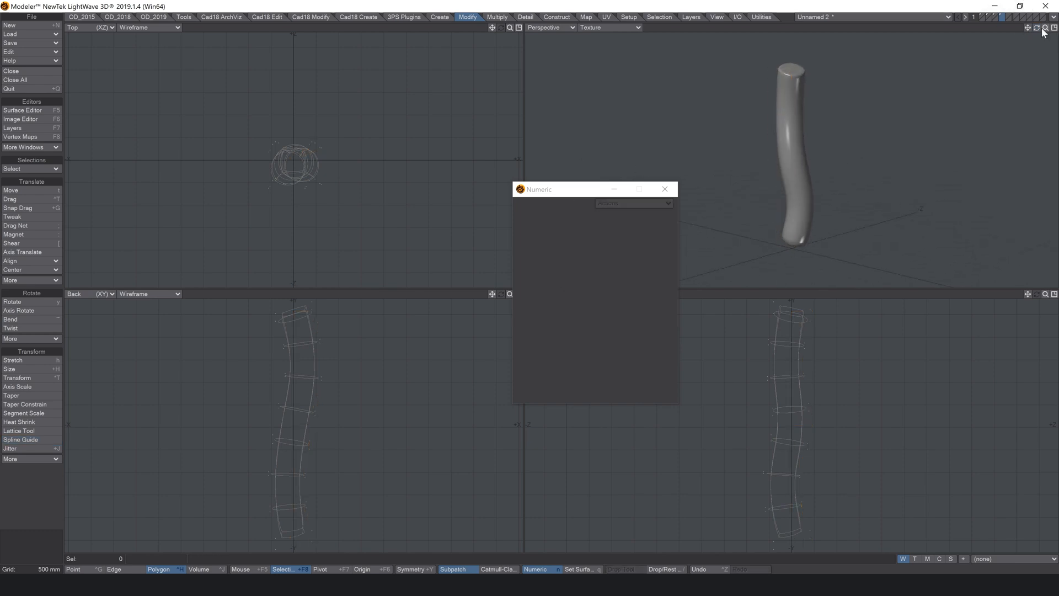
{"action": "left_click_drag", "start_coordinate": [1037, 28], "coordinate": [761, 119]}
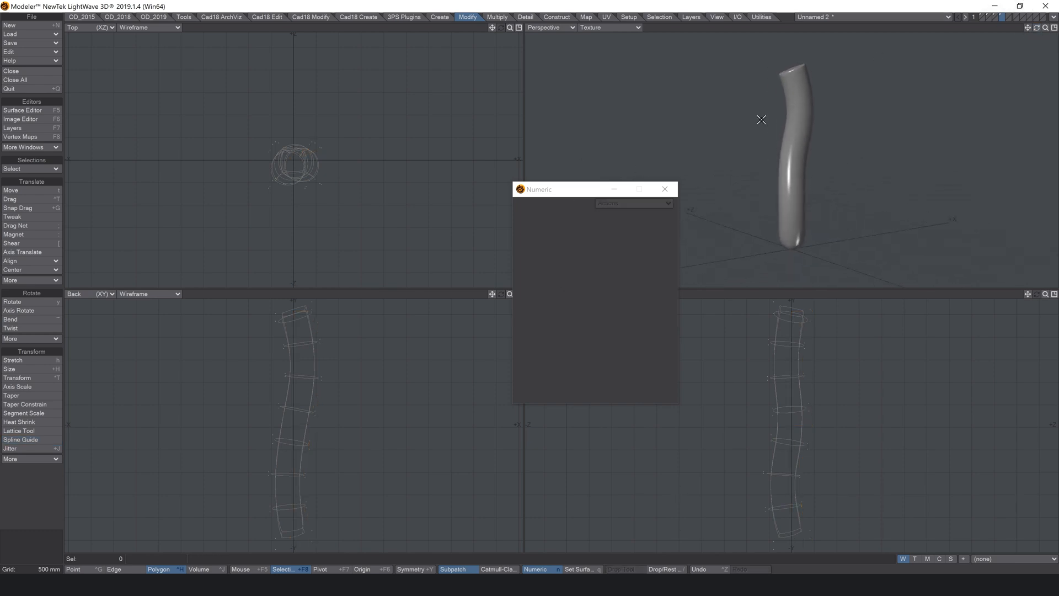
Extend one polygon on the column's upper side and move it outward and upward to form a side branch
{"action": "left_click", "coordinate": [808, 117]}
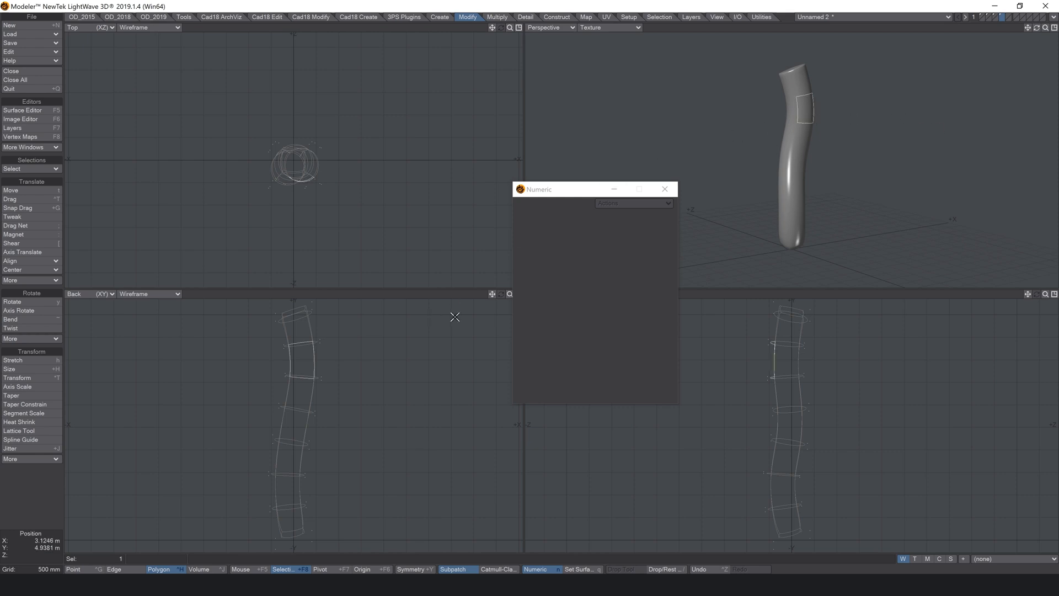
{"action": "left_click_drag", "start_coordinate": [1036, 28], "coordinate": [853, 146]}
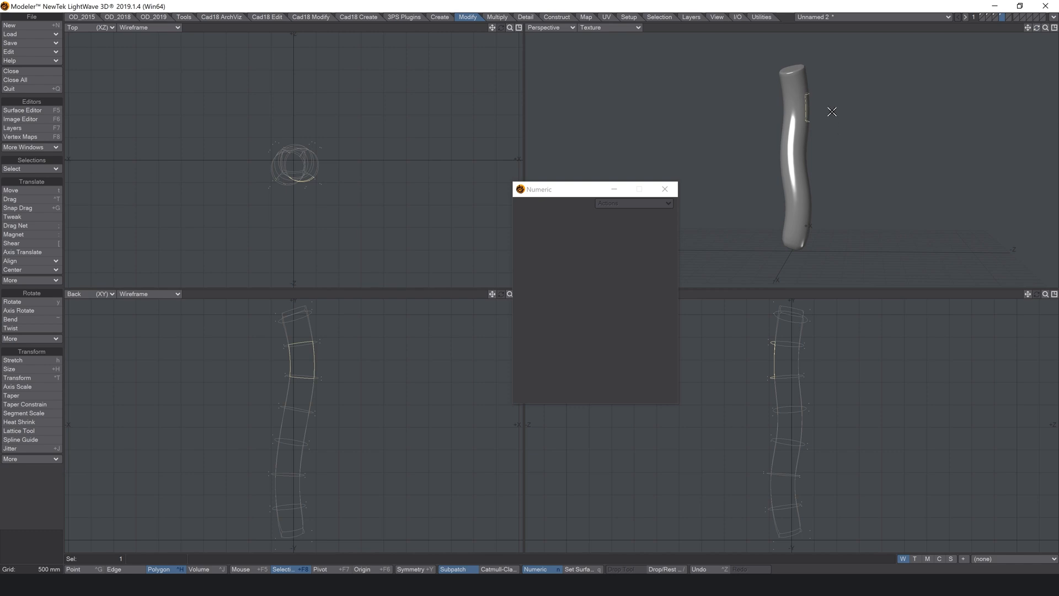
{"action": "key", "text": "e"}
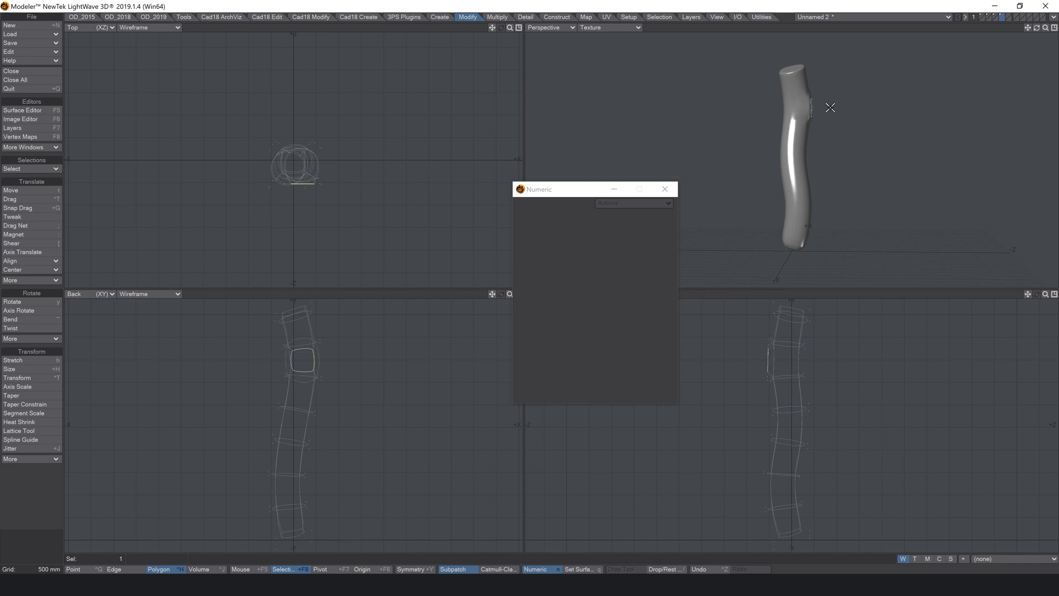
{"action": "key", "text": "t"}
{"action": "left_click_drag", "start_coordinate": [829, 107], "coordinate": [843, 84]}
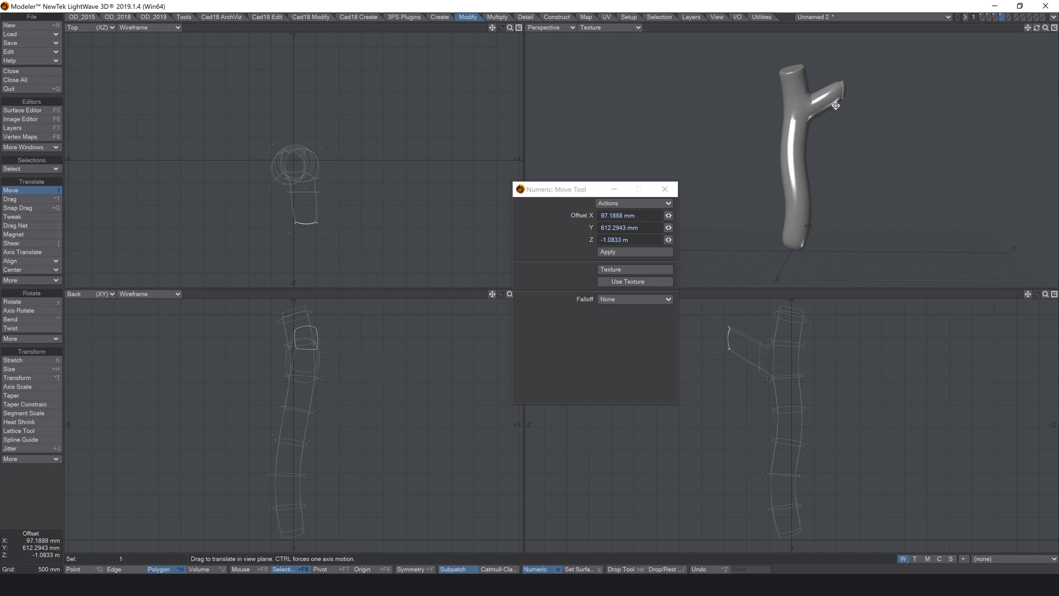
{"action": "key", "text": "space"}
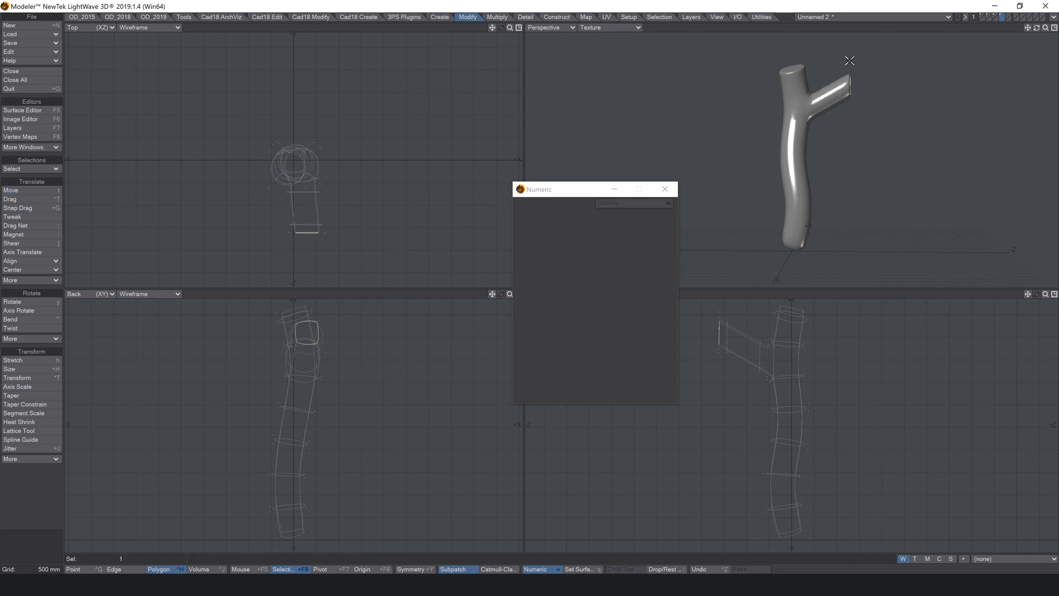
{"action": "key", "text": "slash"}
Scale down the branch's outer section and move it about 196 mm inward along Z and 98 mm down
{"action": "left_click_drag", "start_coordinate": [1037, 28], "coordinate": [982, 30]}
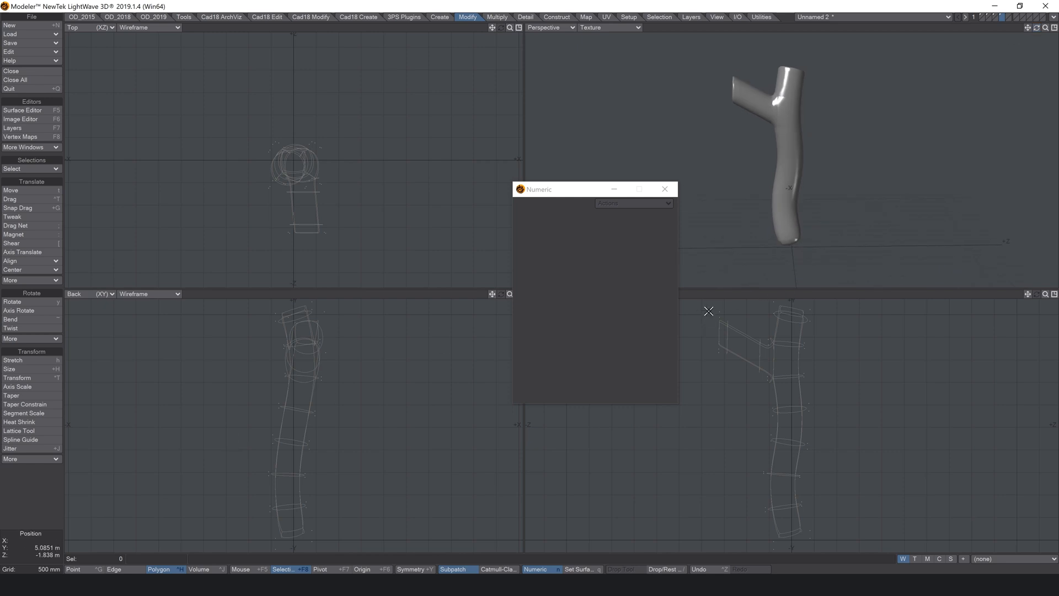
{"action": "right_click_drag", "start_coordinate": [706, 310], "coordinate": [738, 276]}
{"action": "key", "text": "shift+bracketright"}
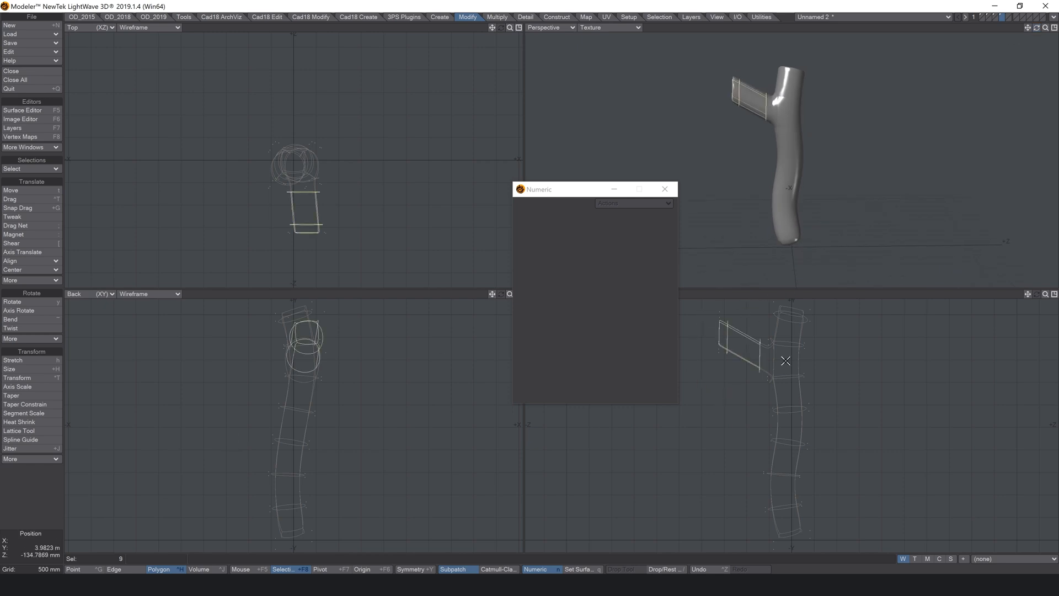
{"action": "key", "text": "shift+h"}
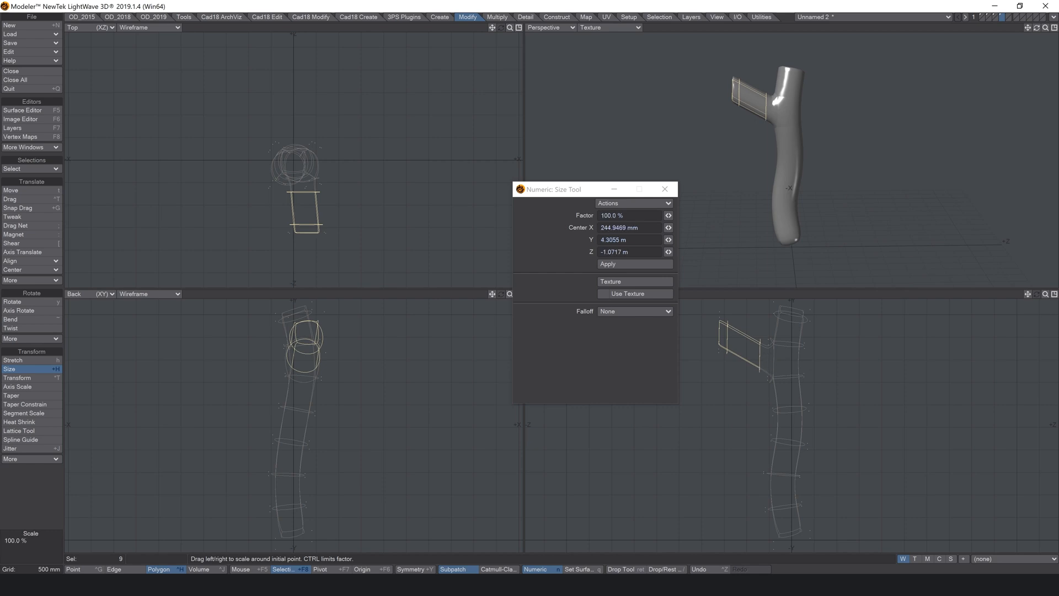
{"action": "left_click_drag", "start_coordinate": [779, 359], "coordinate": [774, 360]}
{"action": "key", "text": "t"}
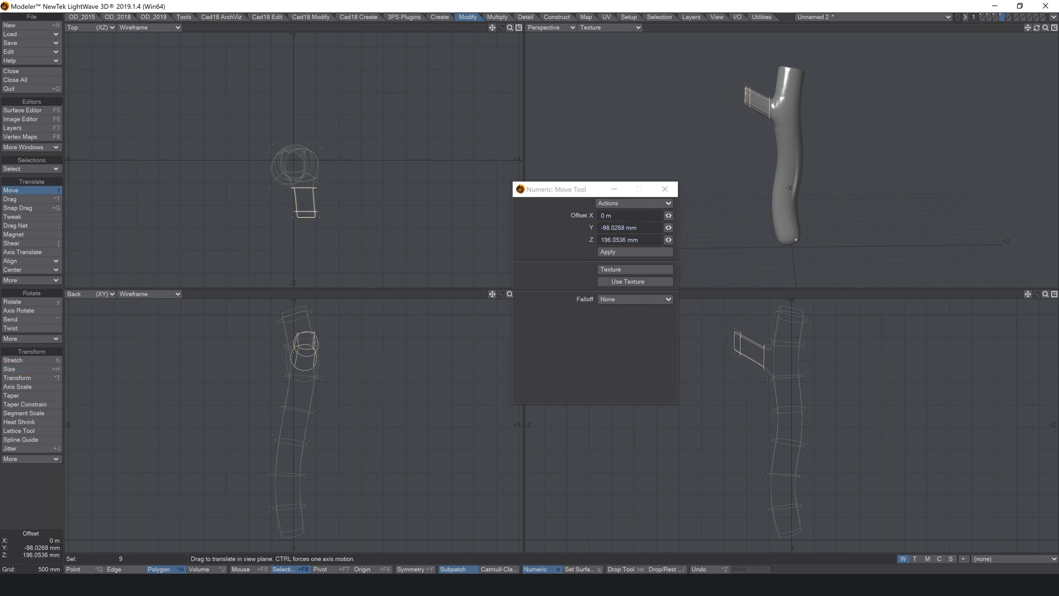
{"action": "key", "text": "space"}
{"action": "left_click", "coordinate": [704, 329]}
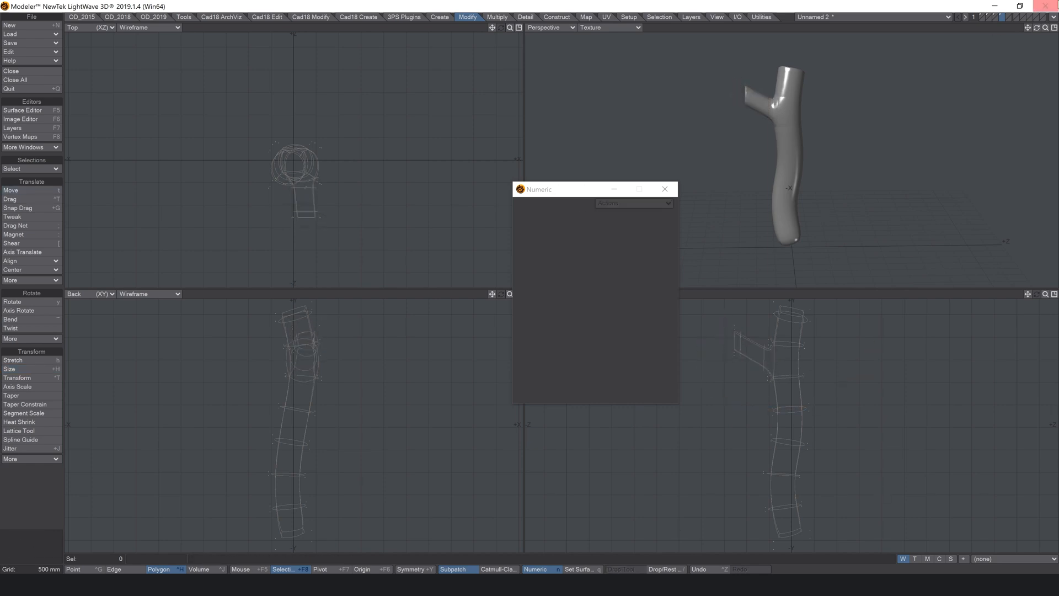
Select the polygons at the stick's top end and move them up slightly to lengthen it above the branch
{"action": "left_click_drag", "start_coordinate": [1037, 27], "coordinate": [987, 30]}
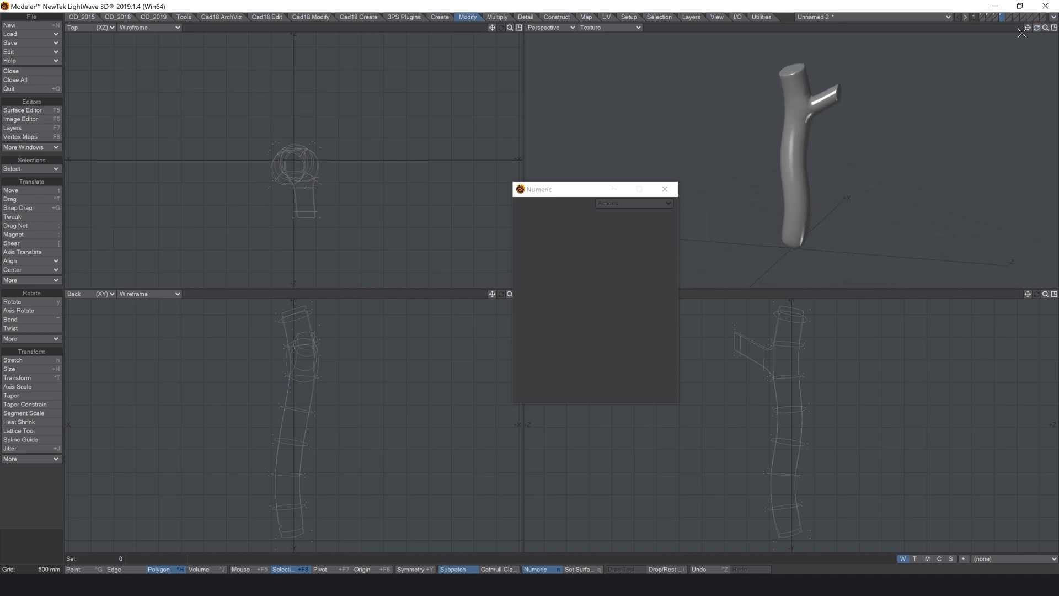
{"action": "mouse_move", "coordinate": [763, 316]}
{"action": "right_mouse_down"}
{"action": "mouse_move", "coordinate": [853, 241]}
{"action": "mouse_move", "coordinate": [778, 276]}
{"action": "right_mouse_up"}
{"action": "left_click", "coordinate": [803, 333]}
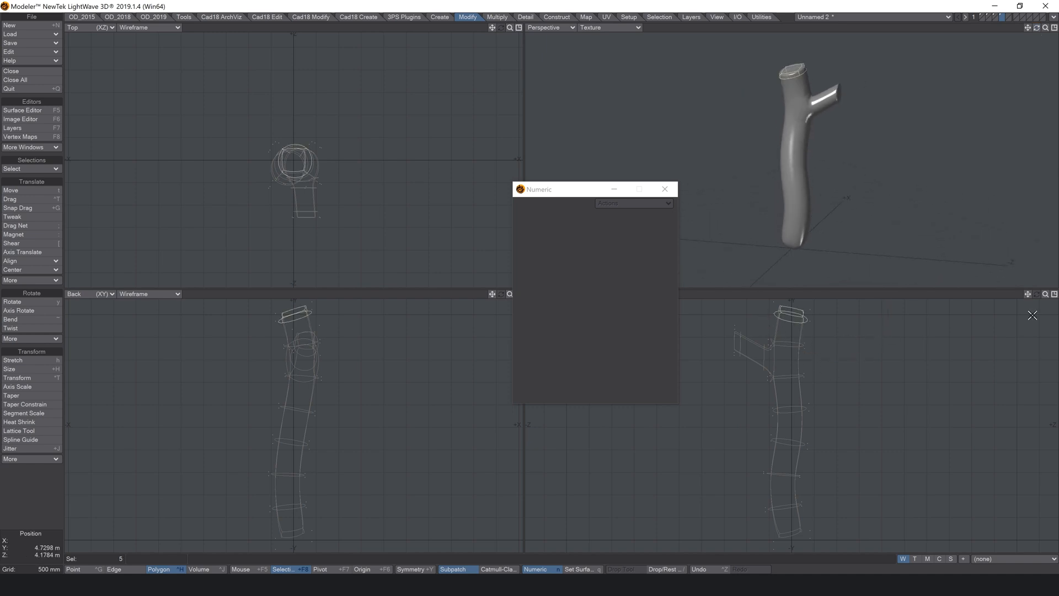
{"action": "left_click_drag", "start_coordinate": [1027, 294], "coordinate": [1029, 324]}
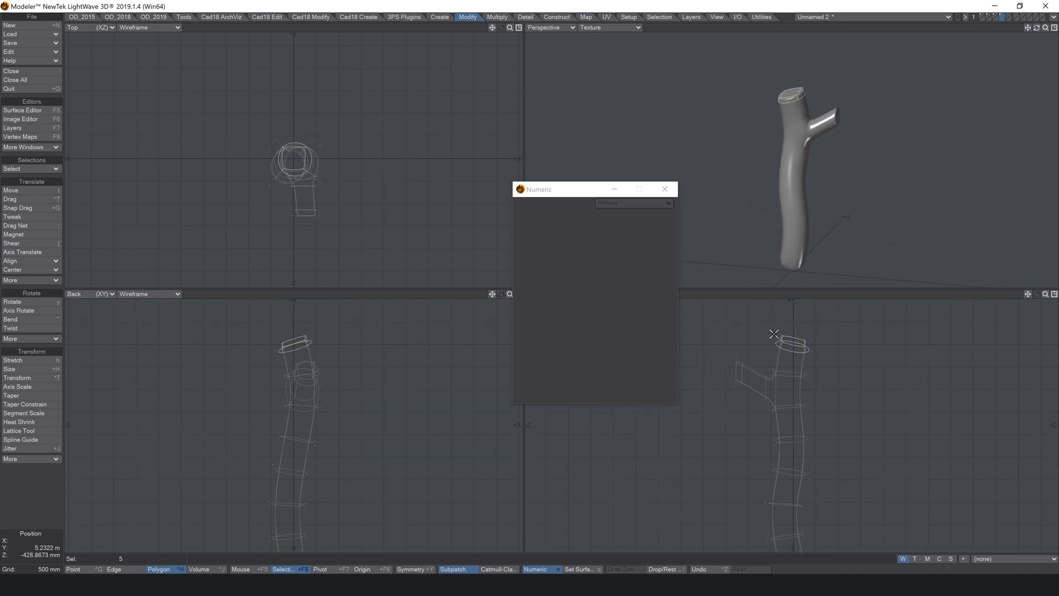
{"action": "key", "text": "t"}
{"action": "left_click_drag", "start_coordinate": [774, 334], "coordinate": [771, 321]}
{"action": "key", "text": "space"}
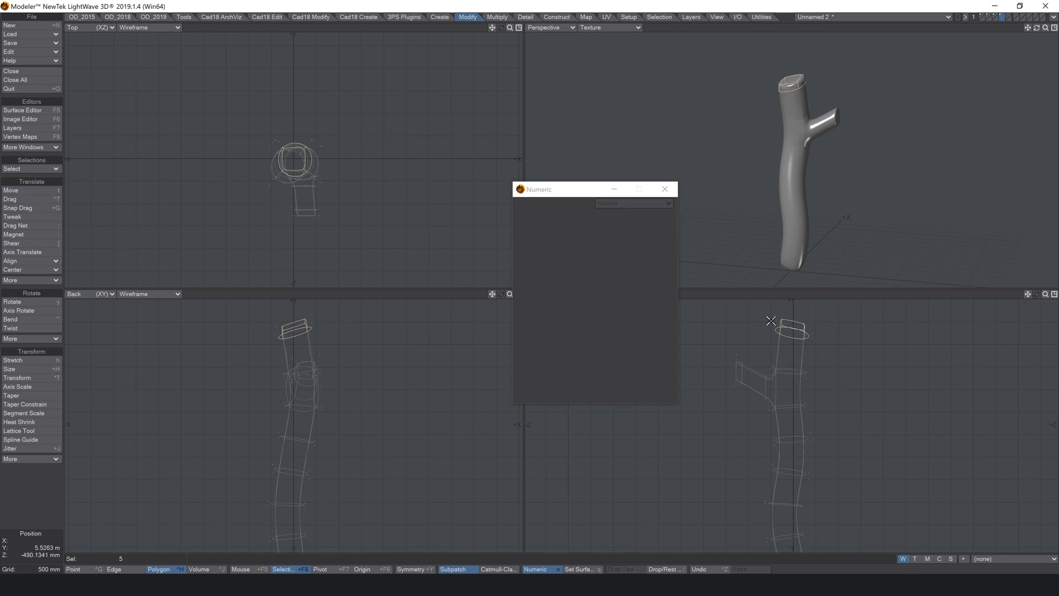
{"action": "mouse_move", "coordinate": [760, 319]}
{"action": "right_mouse_down"}
{"action": "mouse_move", "coordinate": [877, 248]}
{"action": "mouse_move", "coordinate": [806, 246]}
{"action": "right_mouse_up"}
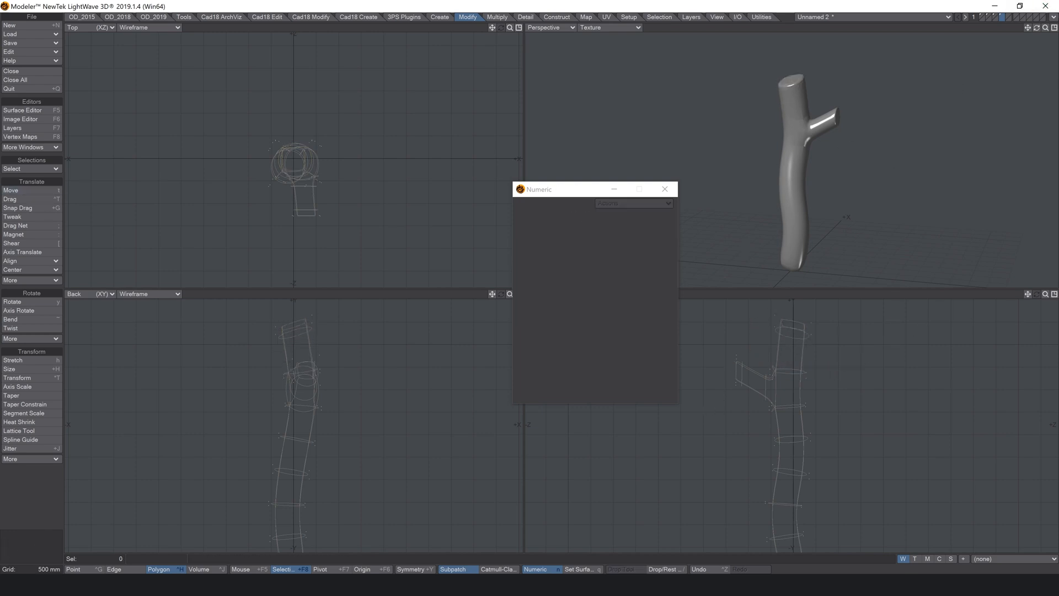
Bring the first three layers into the foreground together with the stick's layer
{"action": "mouse_move", "coordinate": [1036, 27]}
{"action": "left_mouse_down"}
{"action": "mouse_move", "coordinate": [1056, 28]}
{"action": "mouse_move", "coordinate": [1024, 26]}
{"action": "left_mouse_up"}
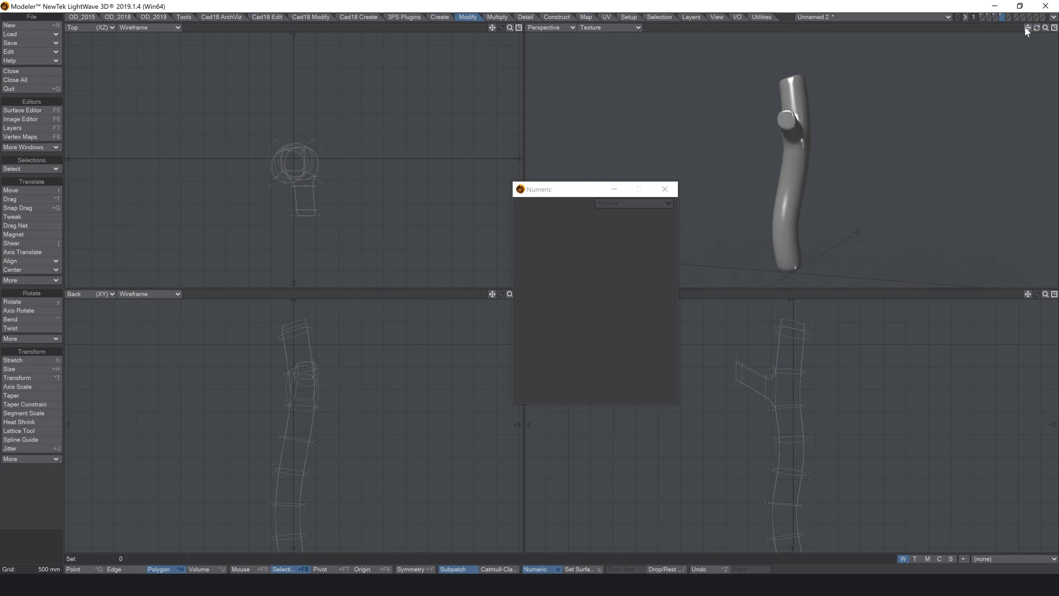
{"action": "left_click", "coordinate": [994, 15], "text": "shift"}
{"action": "left_click", "coordinate": [989, 14], "text": "shift"}
{"action": "left_click", "coordinate": [982, 14], "text": "shift"}
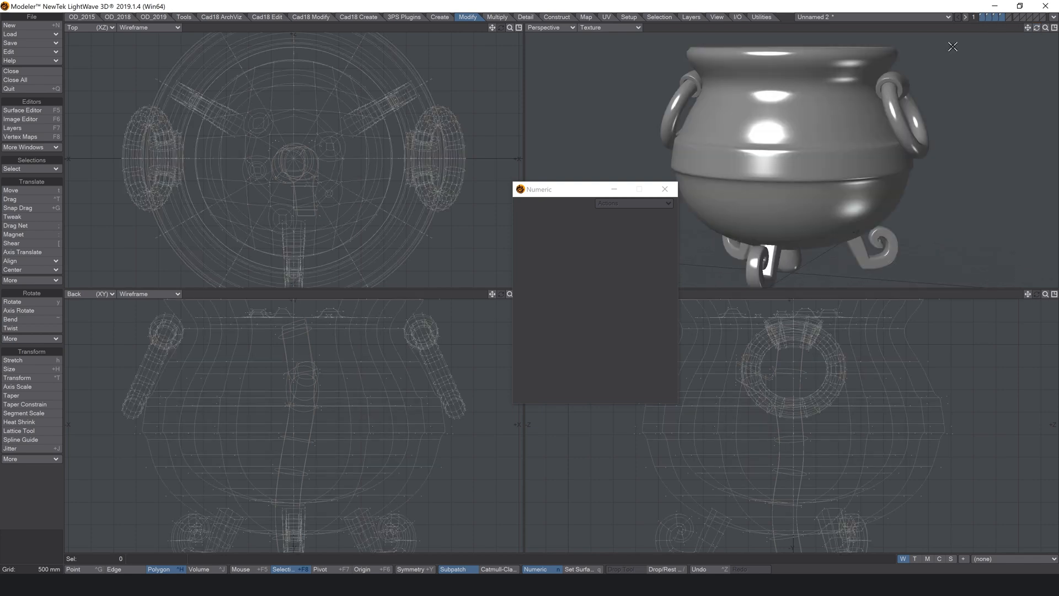
Select the whole stick and move it up about 2.36 m and about -233 mm along X, out of the pot
{"action": "left_click", "coordinate": [793, 266]}
{"action": "key", "text": "]"}
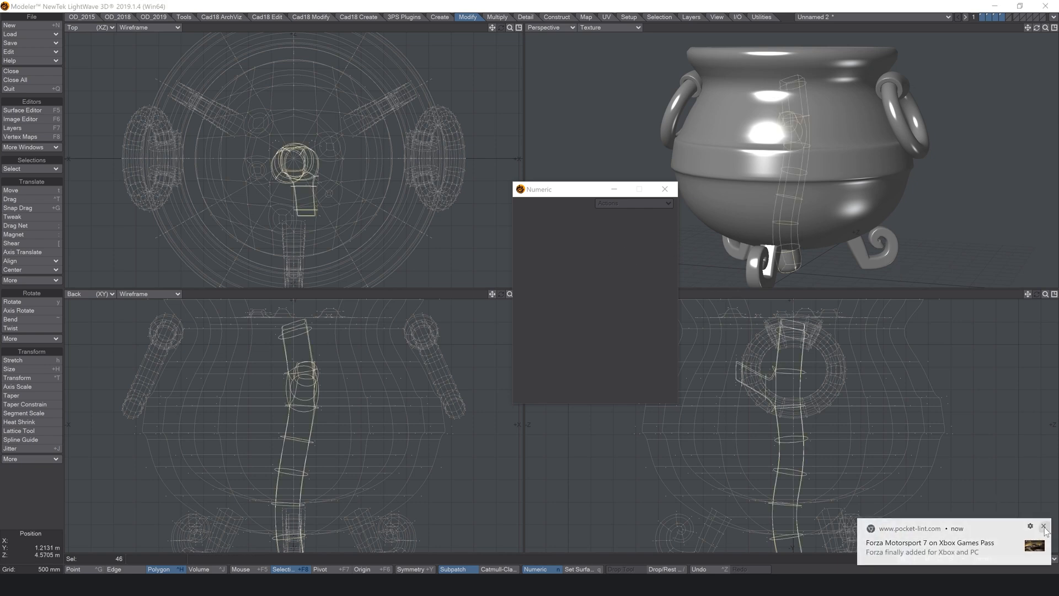
{"action": "left_click_drag", "start_coordinate": [1027, 294], "coordinate": [709, 501]}
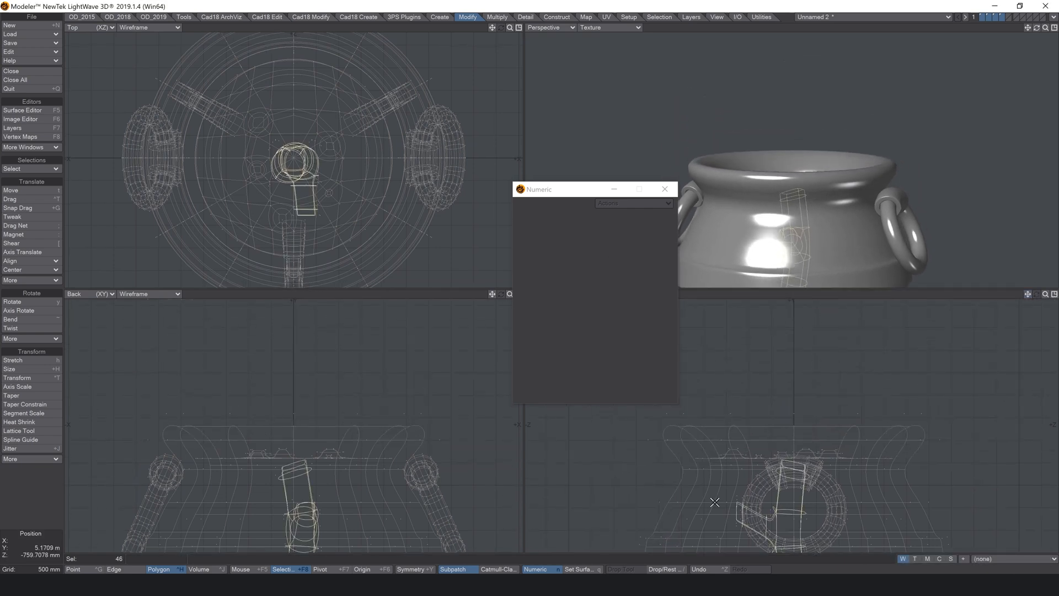
{"action": "key", "text": "t"}
{"action": "left_click_drag", "start_coordinate": [361, 514], "coordinate": [350, 400]}
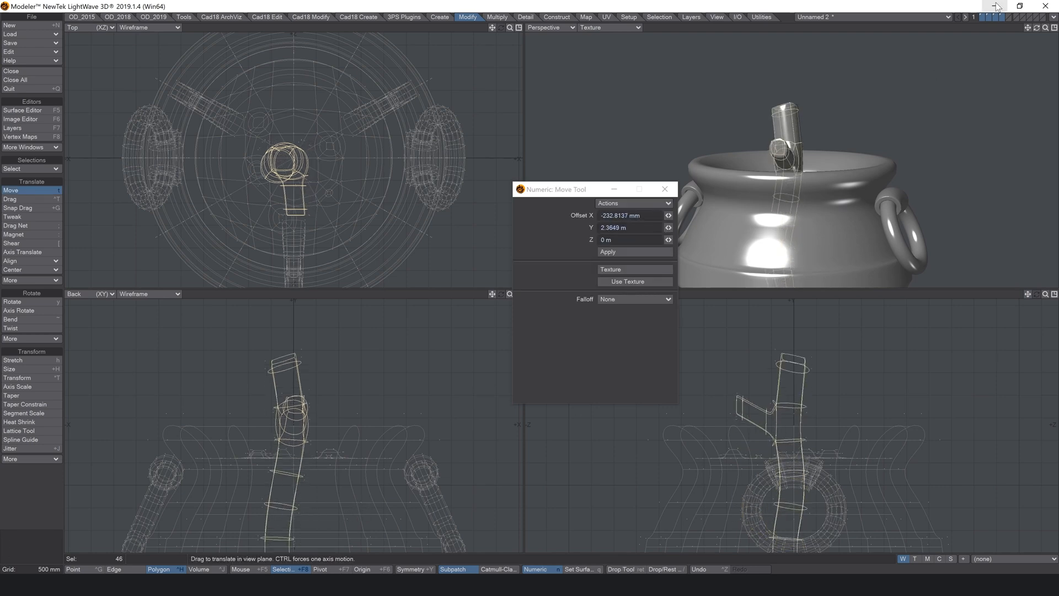
Scale the selected stick down to about 76 %
{"action": "key", "text": "a"}
{"action": "left_click_drag", "start_coordinate": [1041, 31], "coordinate": [1004, 34]}
{"action": "key", "text": "shift+h"}
{"action": "left_click_drag", "start_coordinate": [298, 428], "coordinate": [292, 428]}
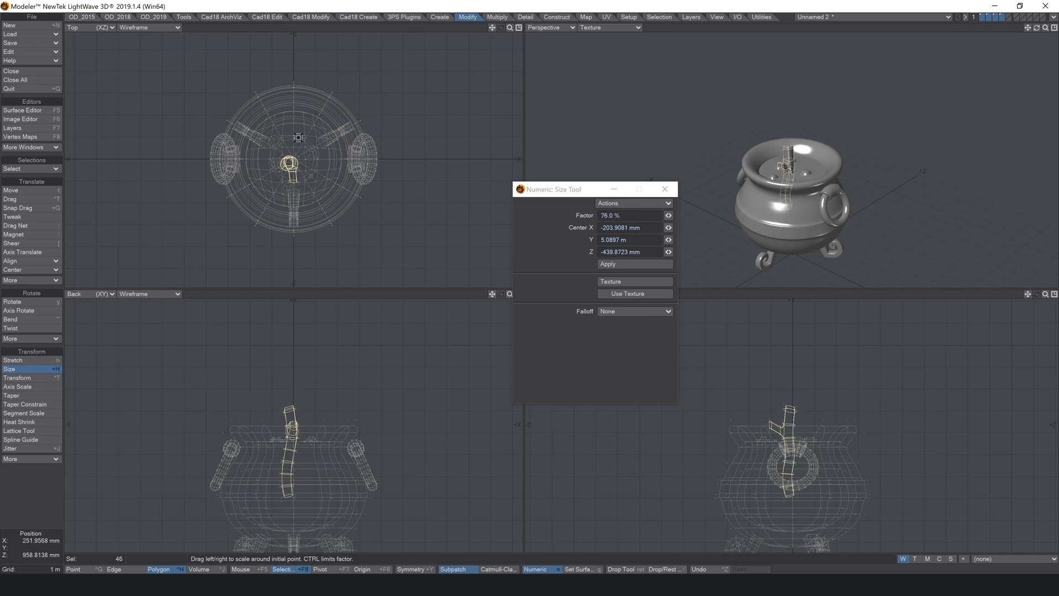
Tilt the stick to lean over the pot's rim, then move it about -1.56 m along X and 0.93 m up
{"action": "key", "text": "y"}
{"action": "left_click_drag", "start_coordinate": [299, 138], "coordinate": [286, 139]}
{"action": "left_click_drag", "start_coordinate": [299, 501], "coordinate": [267, 476]}
{"action": "key", "text": "t"}
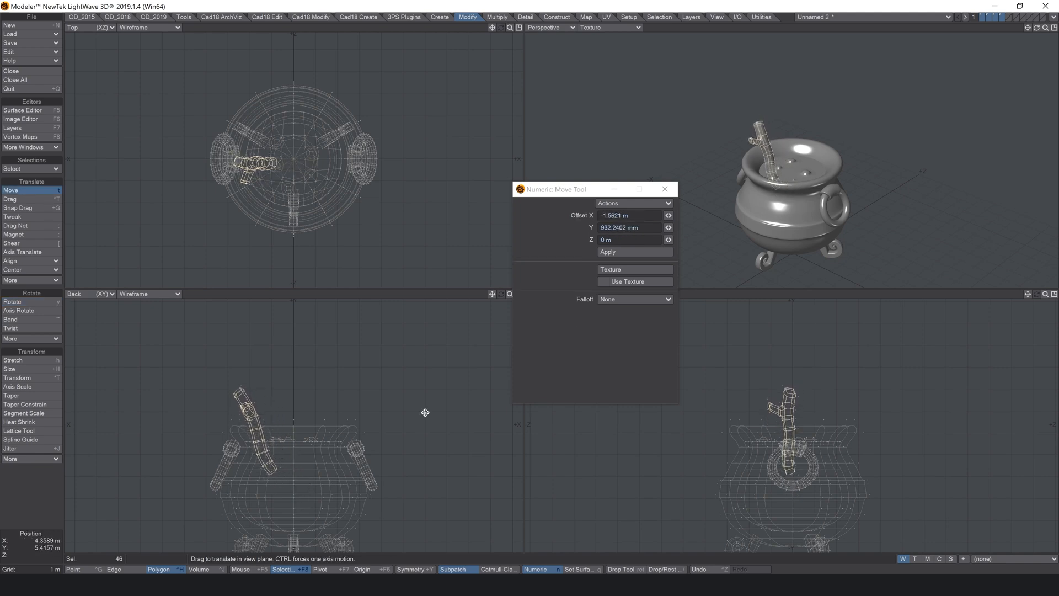
{"action": "key", "text": "slash"}
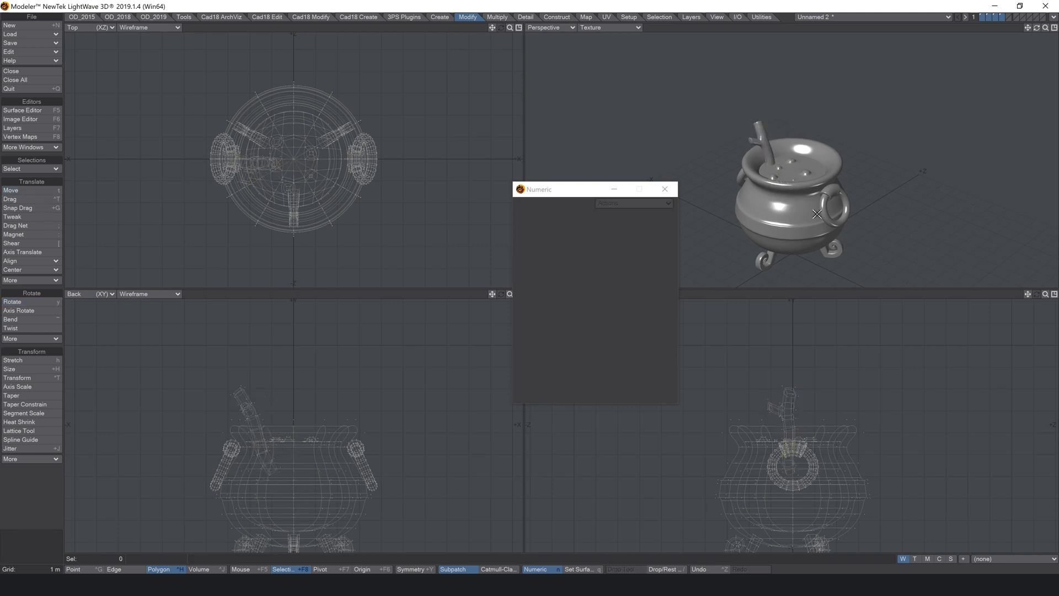
Close the Numeric window and examine the assembled cauldron in a single, fitted perspective view
{"action": "left_click", "coordinate": [665, 189]}
{"action": "key", "text": "0"}
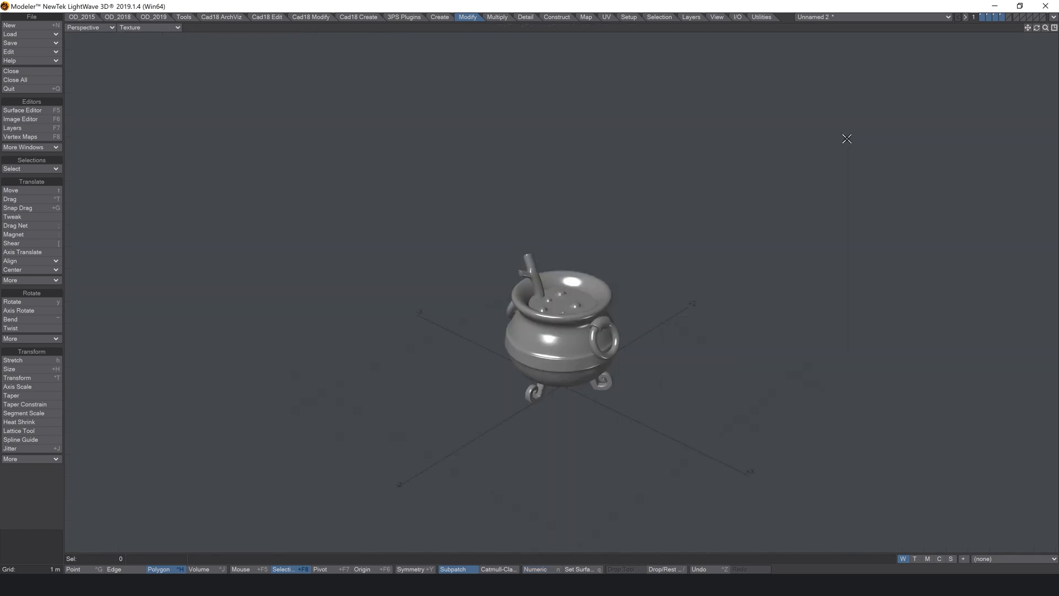
{"action": "key", "text": "a"}
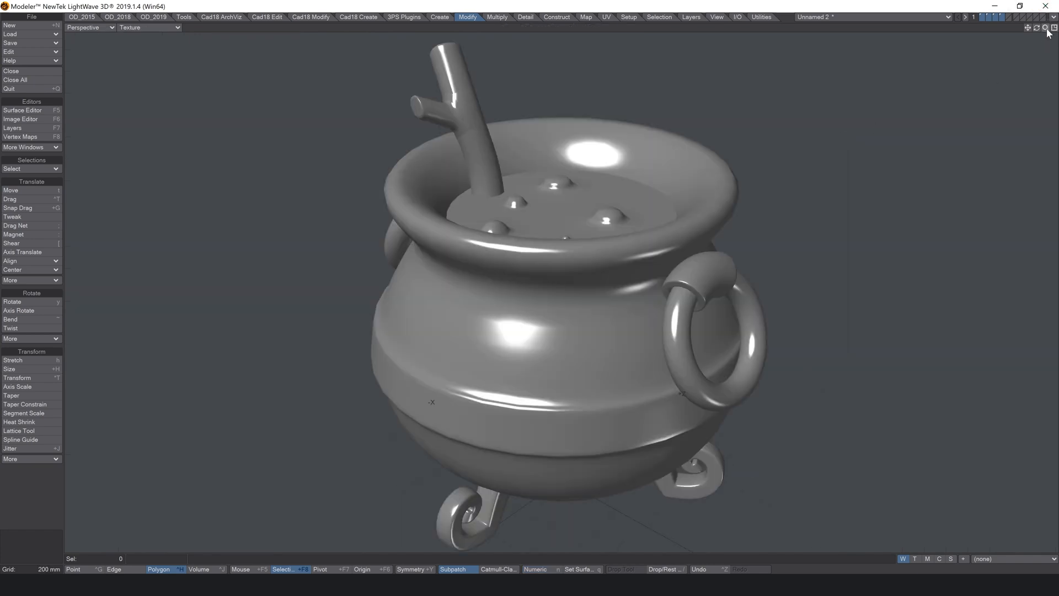
{"action": "left_click_drag", "start_coordinate": [1047, 32], "coordinate": [1041, 32]}
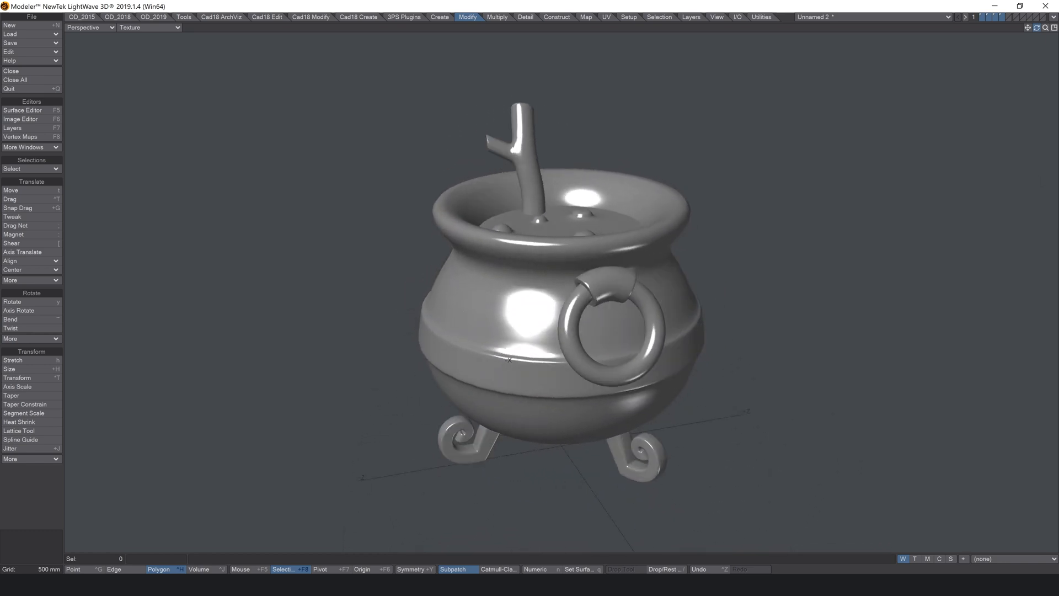
Set the perspective view's shading to Textured Wire and examine the cauldron's mesh from another angle
{"action": "left_click", "coordinate": [163, 30]}
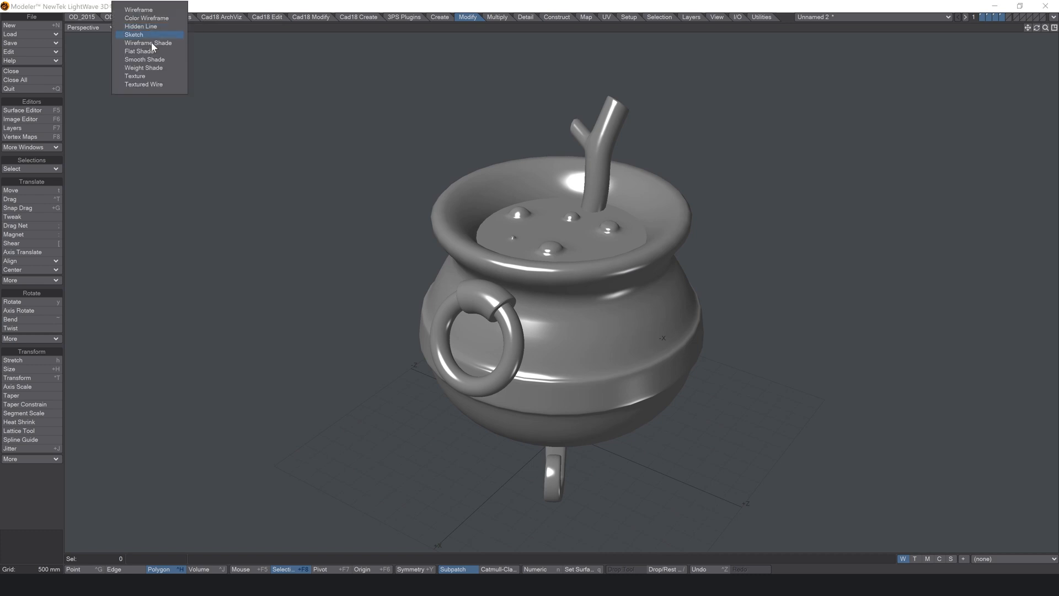
{"action": "left_click", "coordinate": [156, 84]}
{"action": "left_click_drag", "start_coordinate": [1037, 28], "coordinate": [932, 54]}
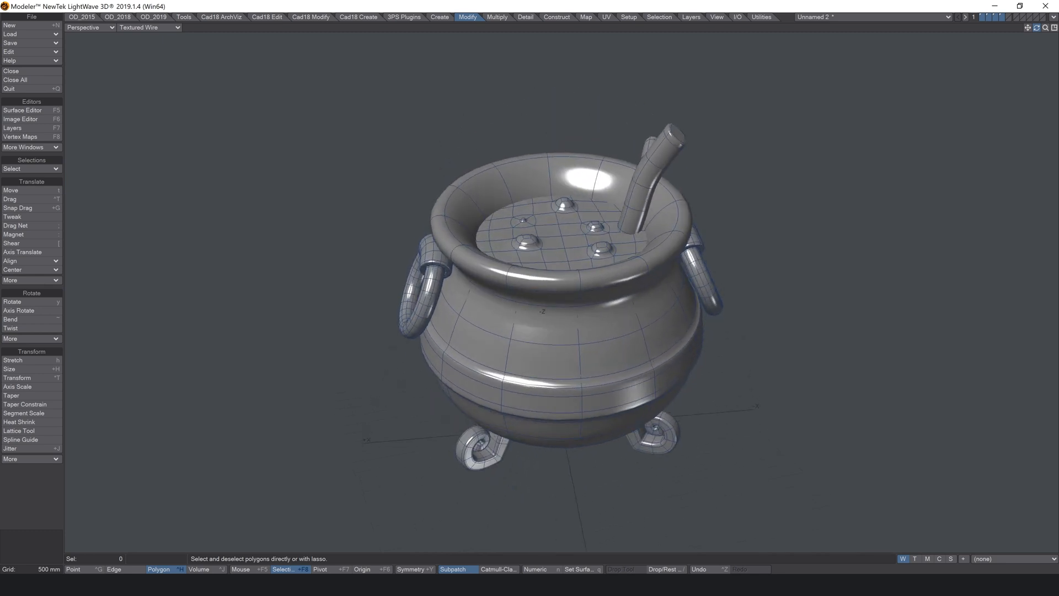